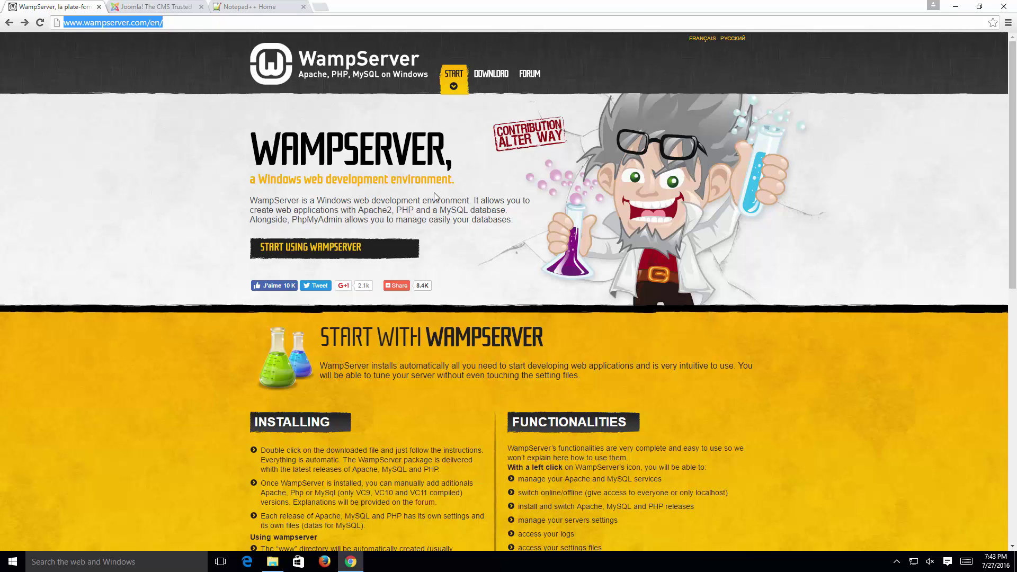
Step: Jump to the WampServer site's DOWNLOAD section, which lists the 64-bit and 32-bit WampServer 3 builds
click(837, 160)
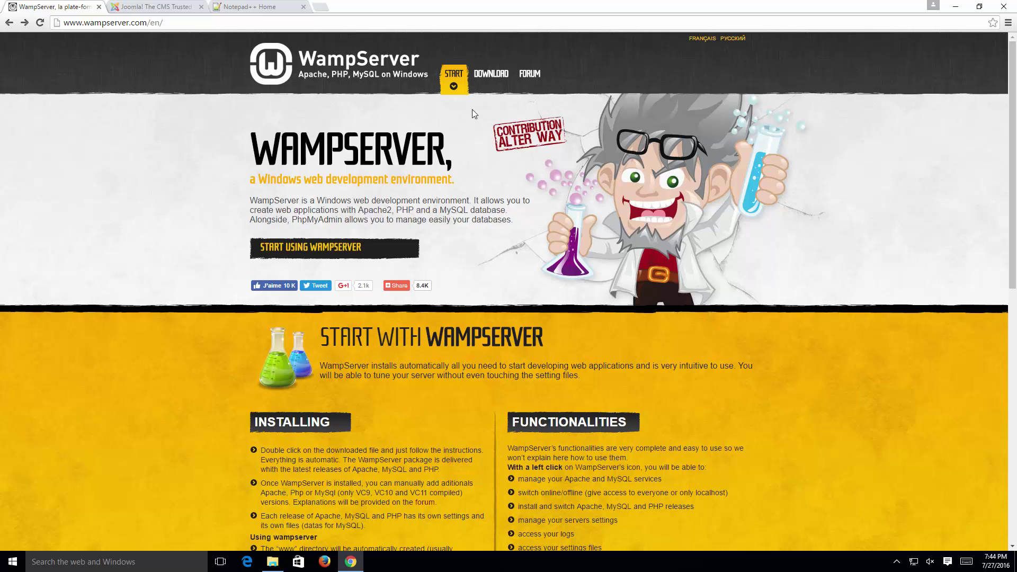
click(488, 76)
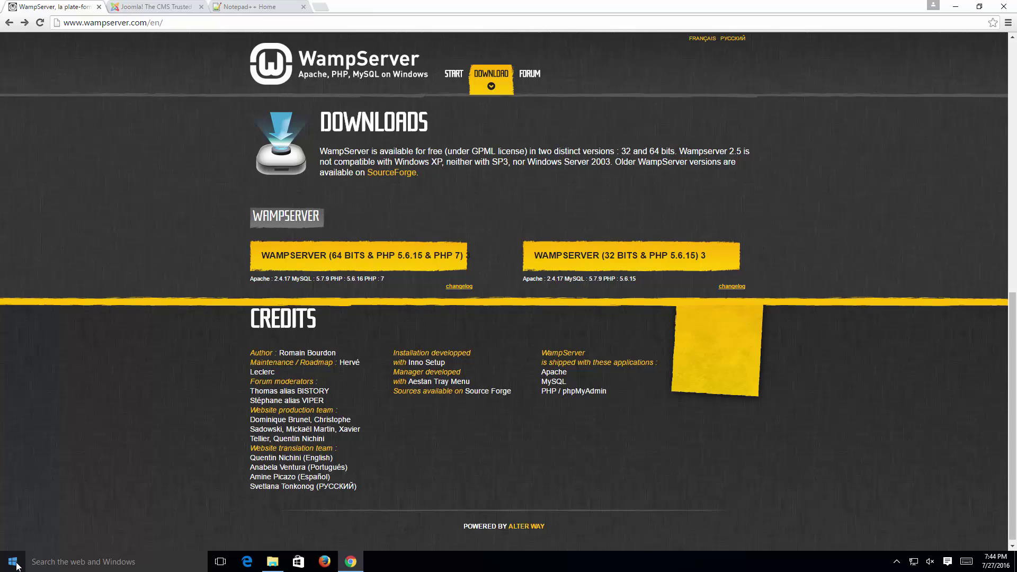
right_click(17, 566)
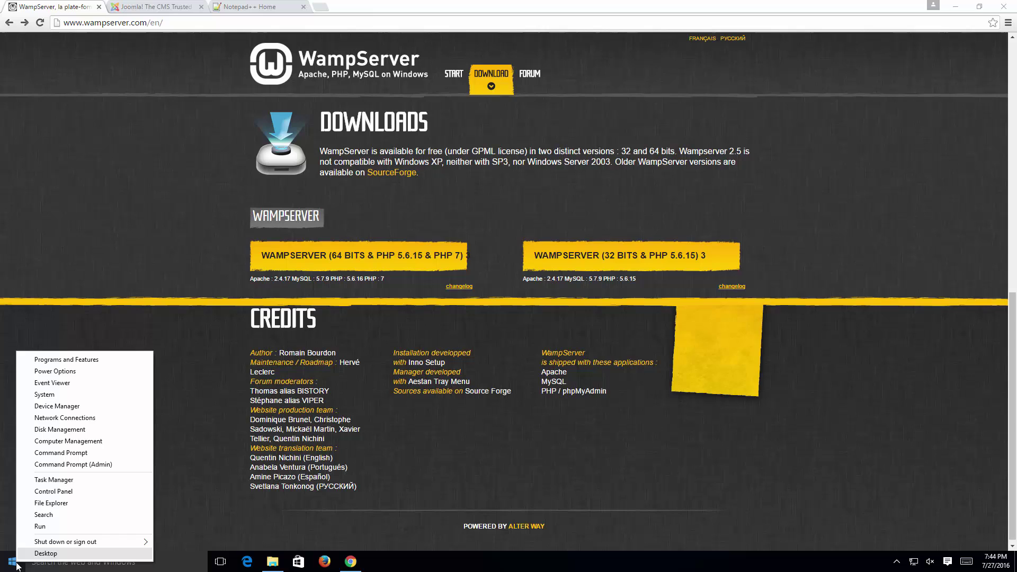
click(107, 395)
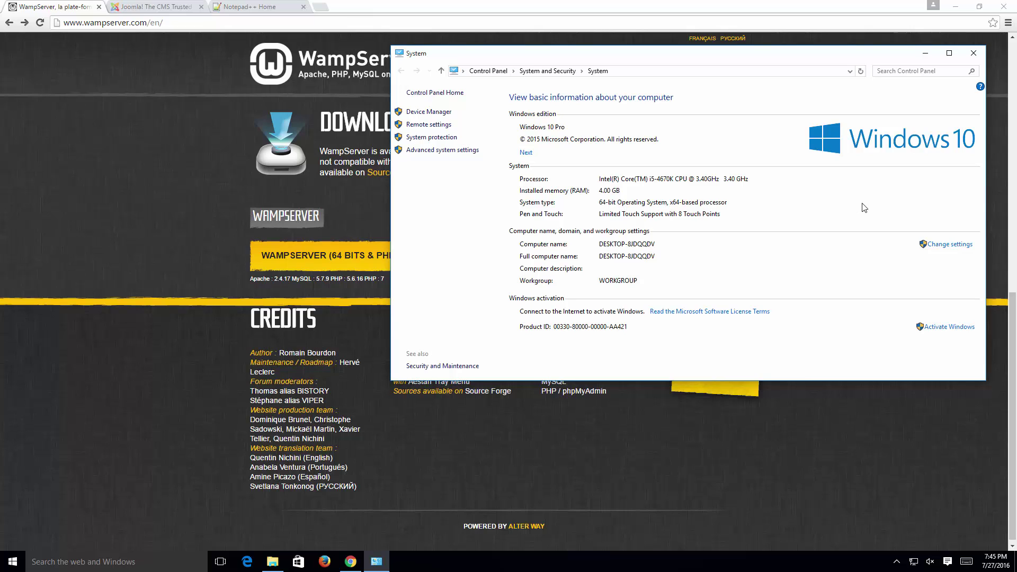
click(973, 54)
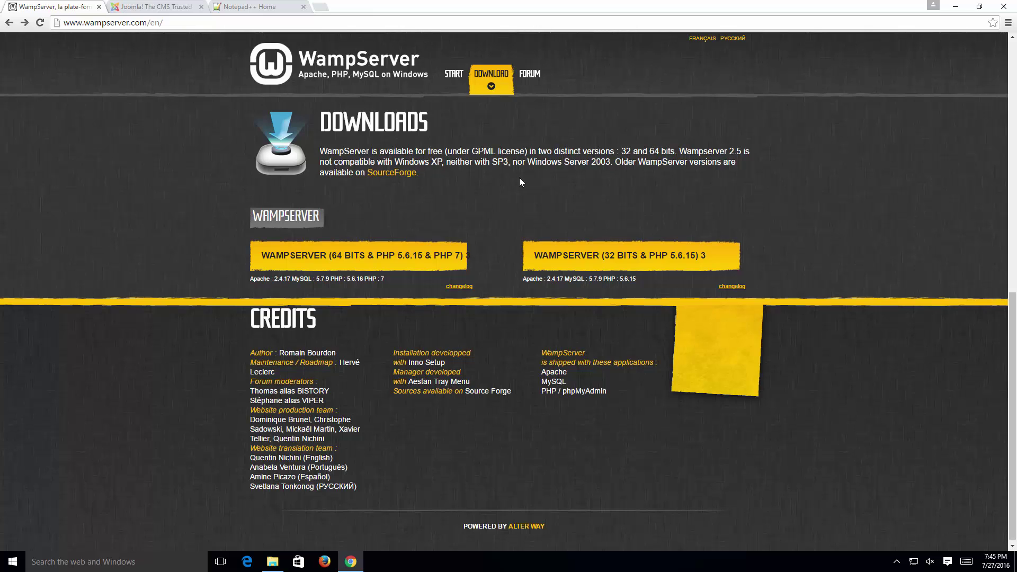
Step: Start the 64-bit wampserver3.0.4_x64 download from SourceForge, then cancel it at 6.4 MB
click(348, 259)
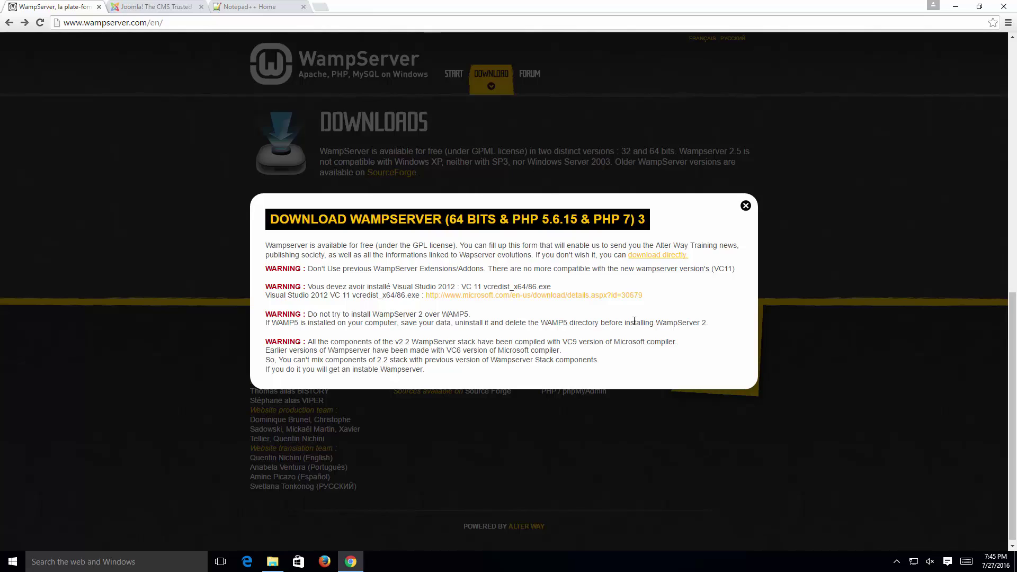
click(663, 257)
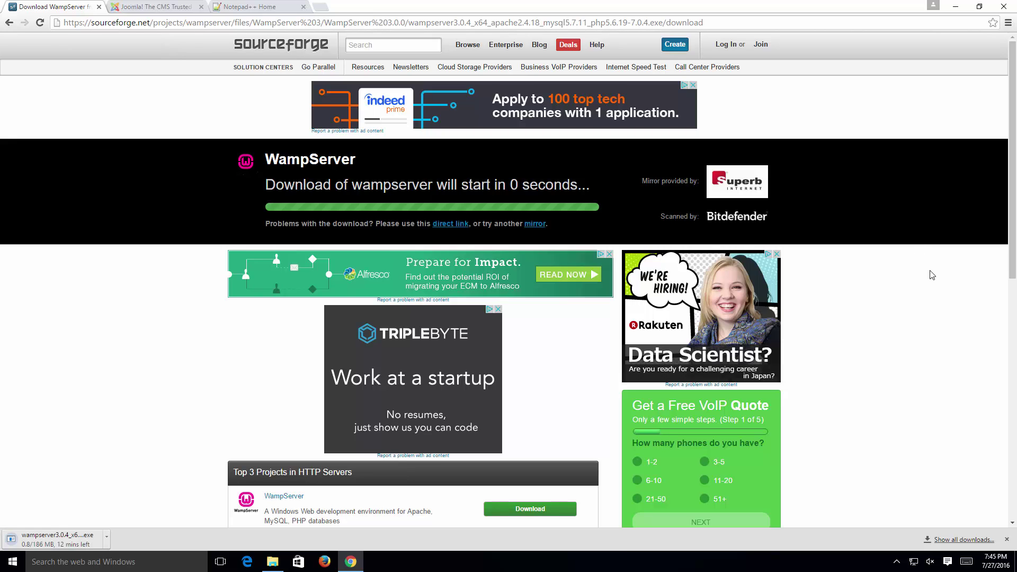
click(107, 537)
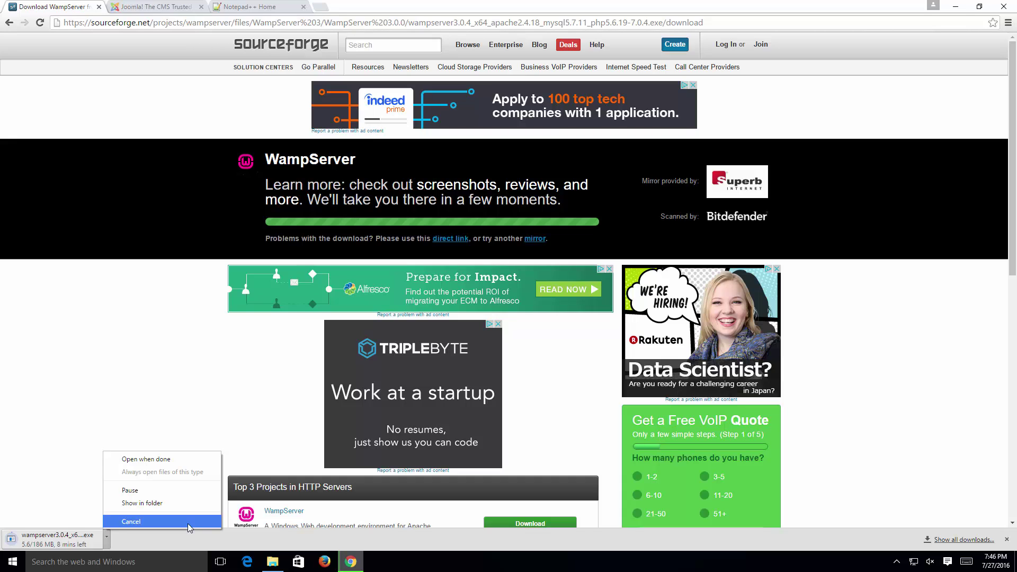
click(140, 522)
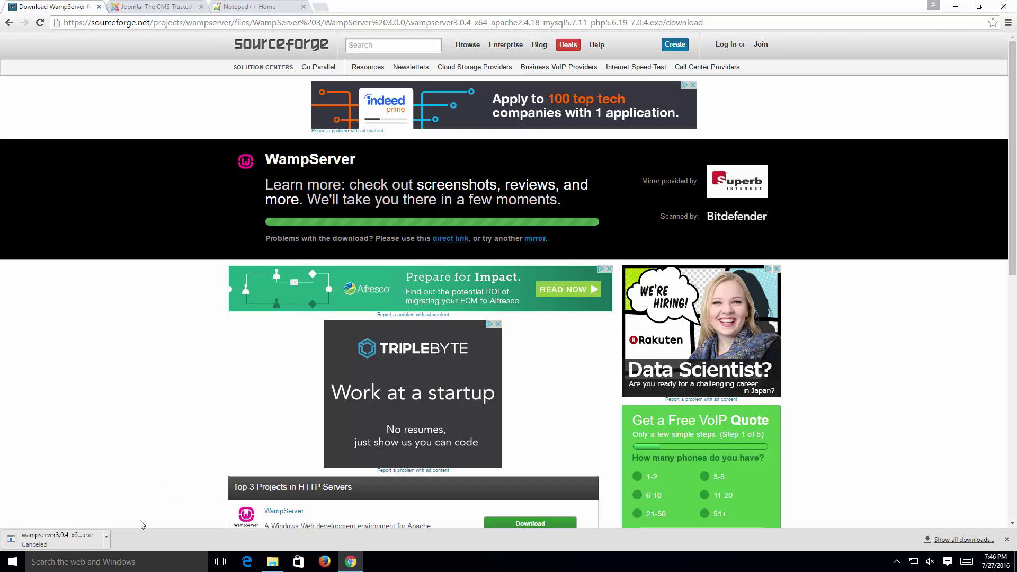
Step: Check the 186 MB wampserver3.0.4_x64 installer in Downloads, then go back to the joomla.org tab
click(281, 548)
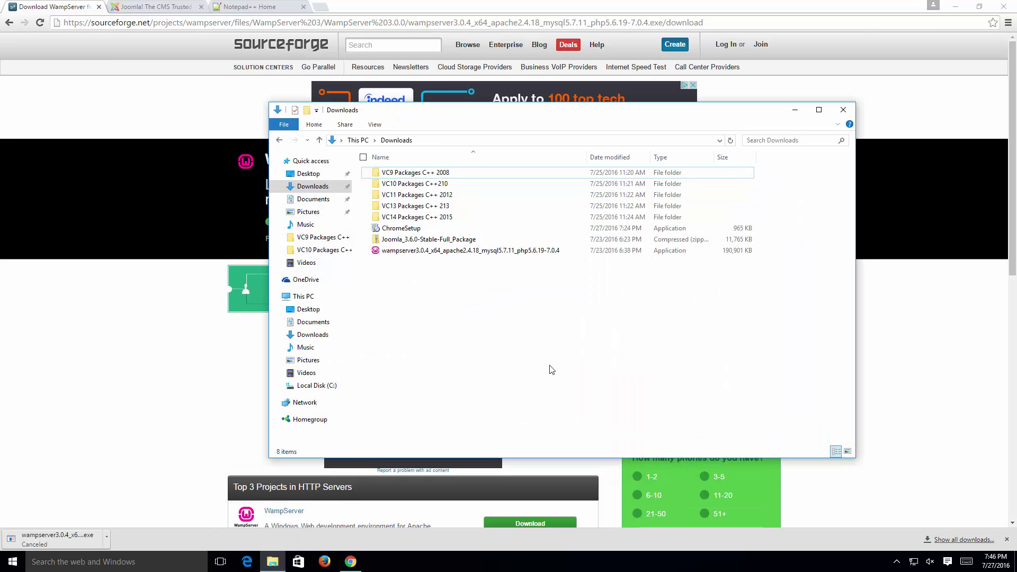
click(449, 252)
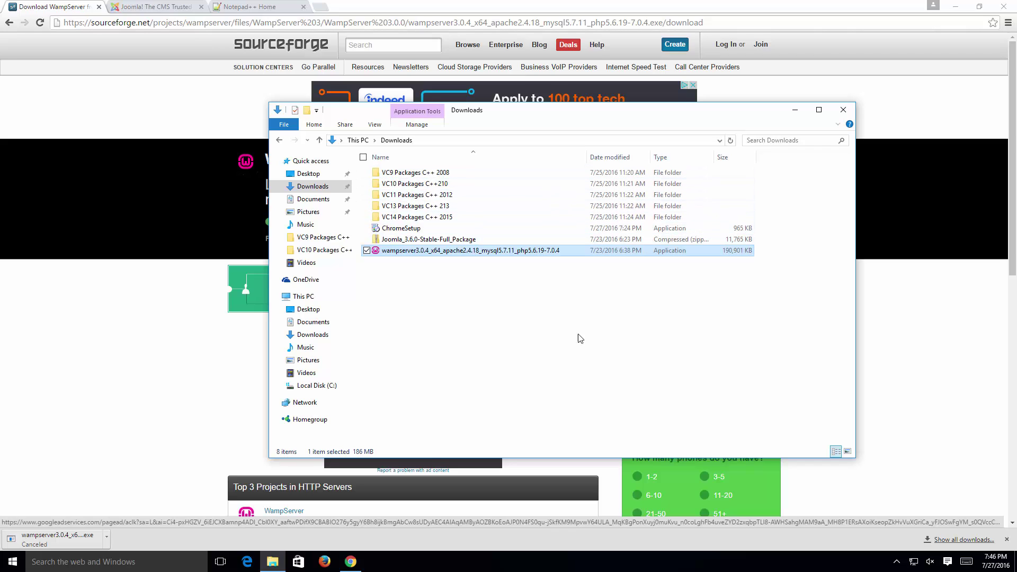
click(655, 344)
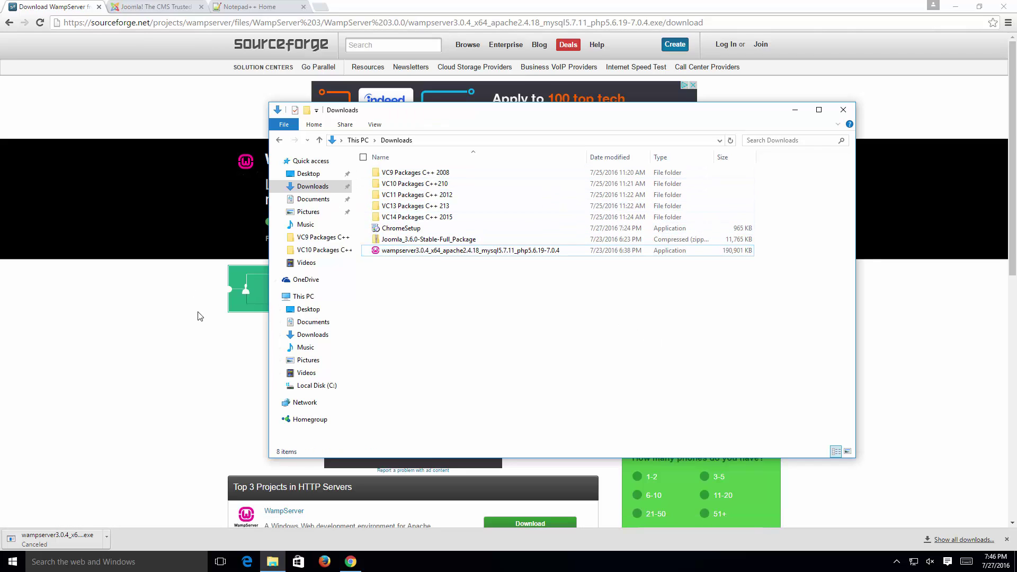
click(160, 305)
click(155, 7)
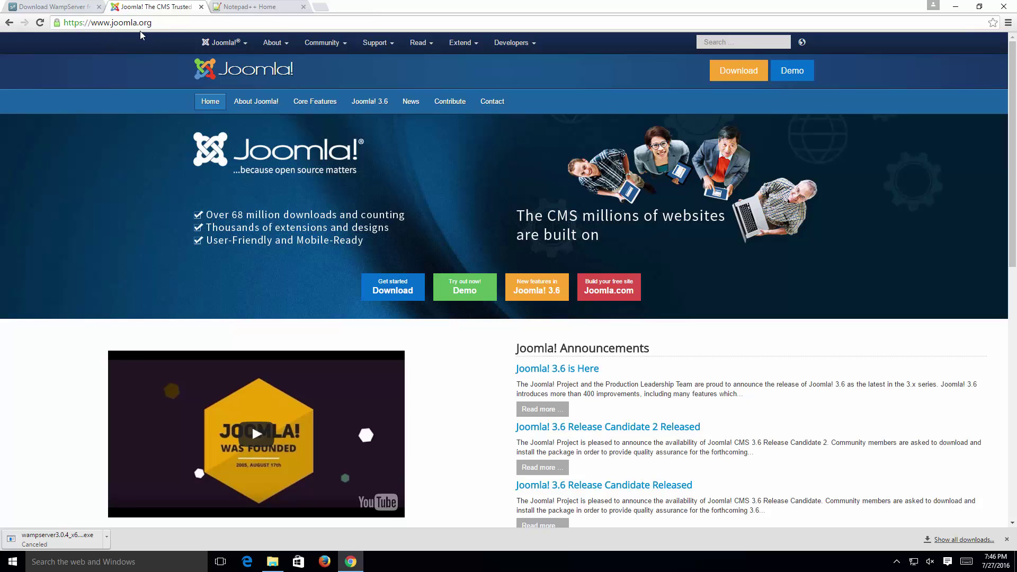
Step: Start the Joomla 3.6 full package download from joomla.org, cancel it, and reopen the Downloads folder
drag(91, 23, 63, 23)
click(421, 300)
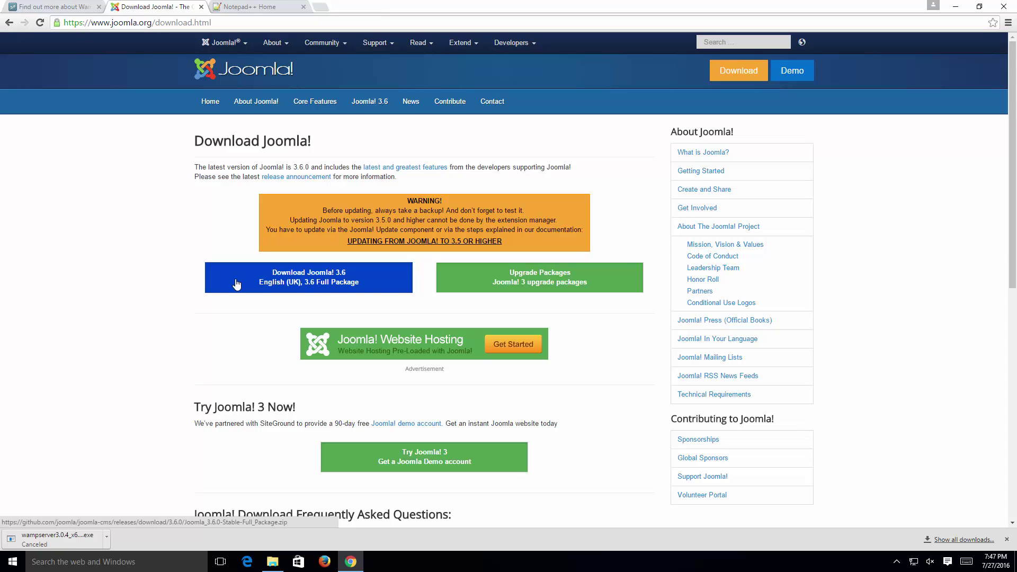
click(379, 284)
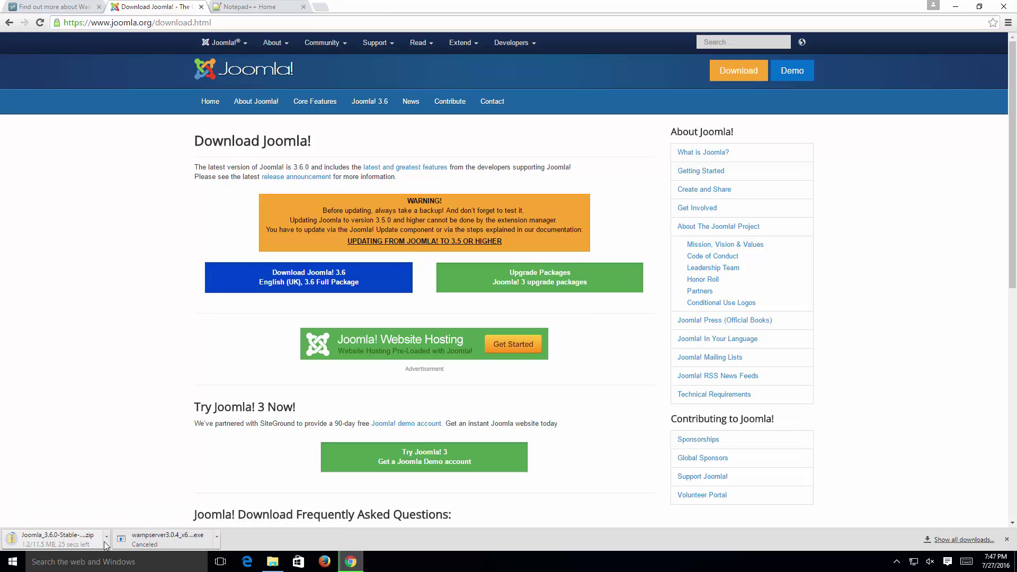
click(107, 540)
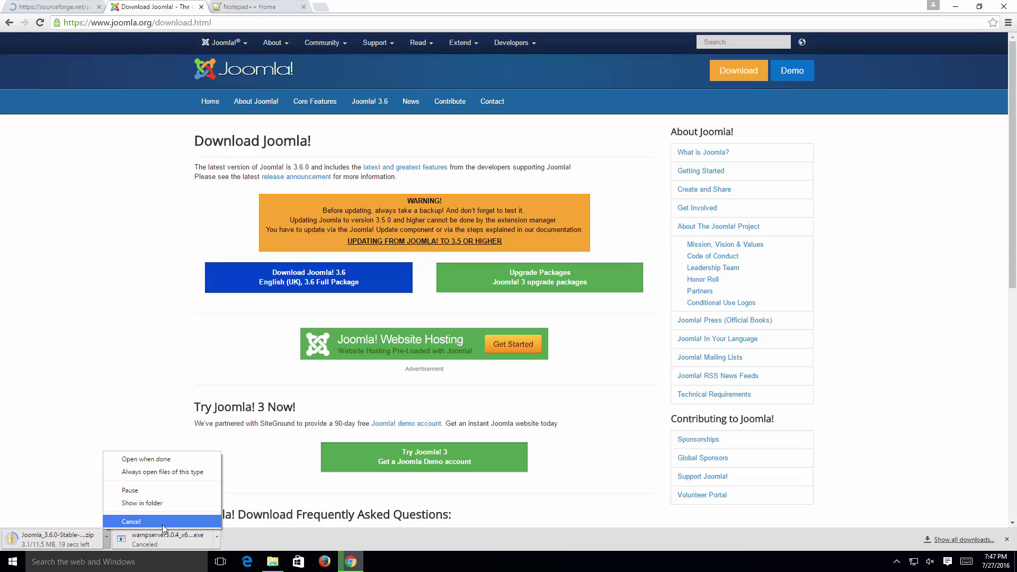
click(163, 522)
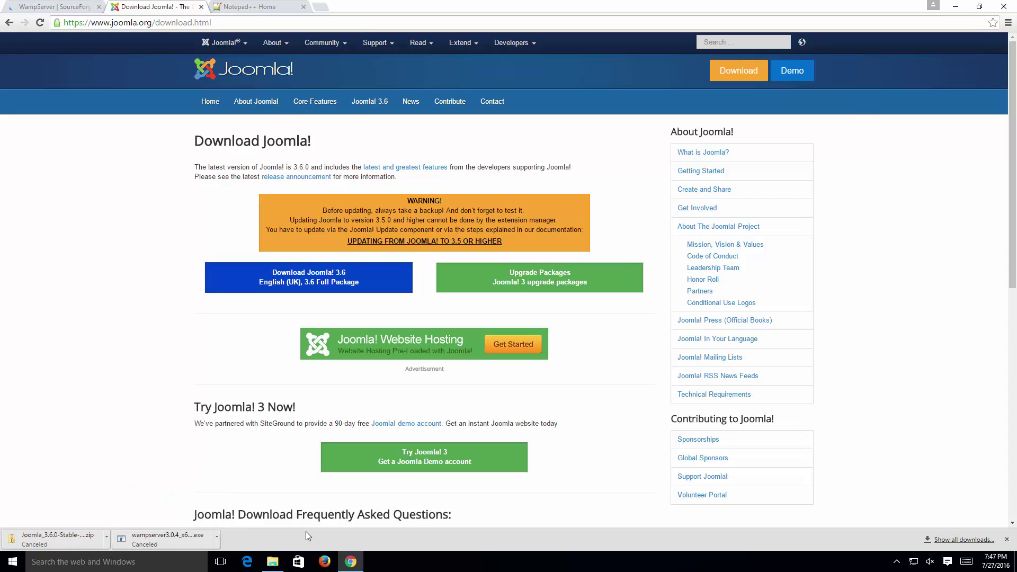
click(273, 561)
Step: Select the Joomla zip, the VC9–VC14 package folders and the WampServer installer in Downloads
click(453, 239)
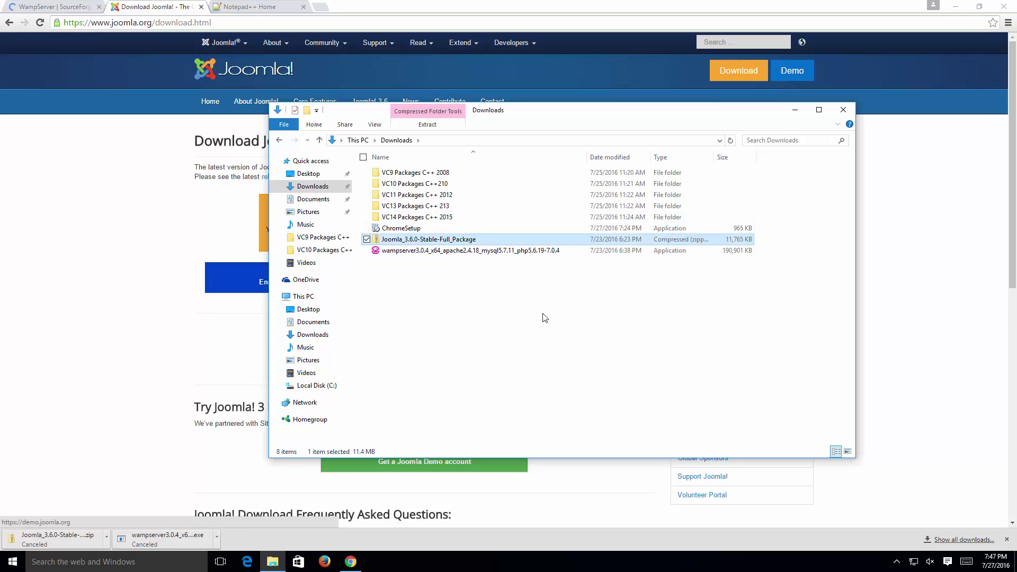
click(572, 331)
click(418, 173)
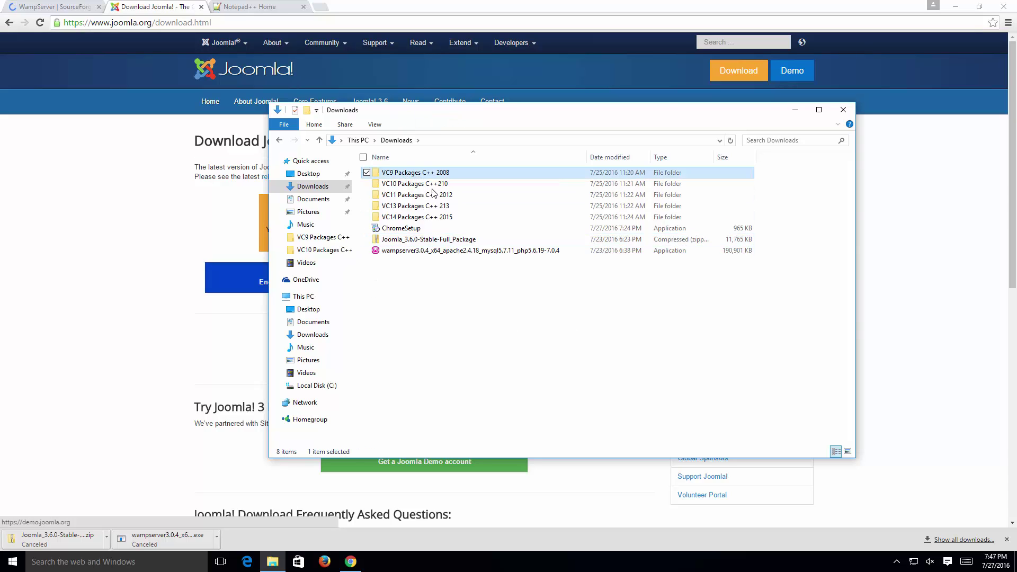
shift+click(416, 217)
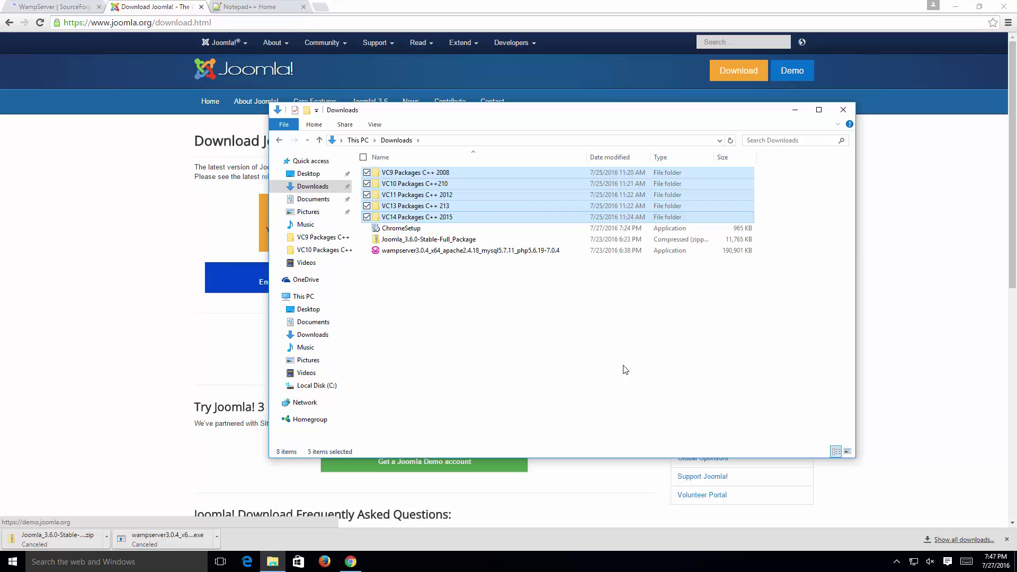
click(511, 255)
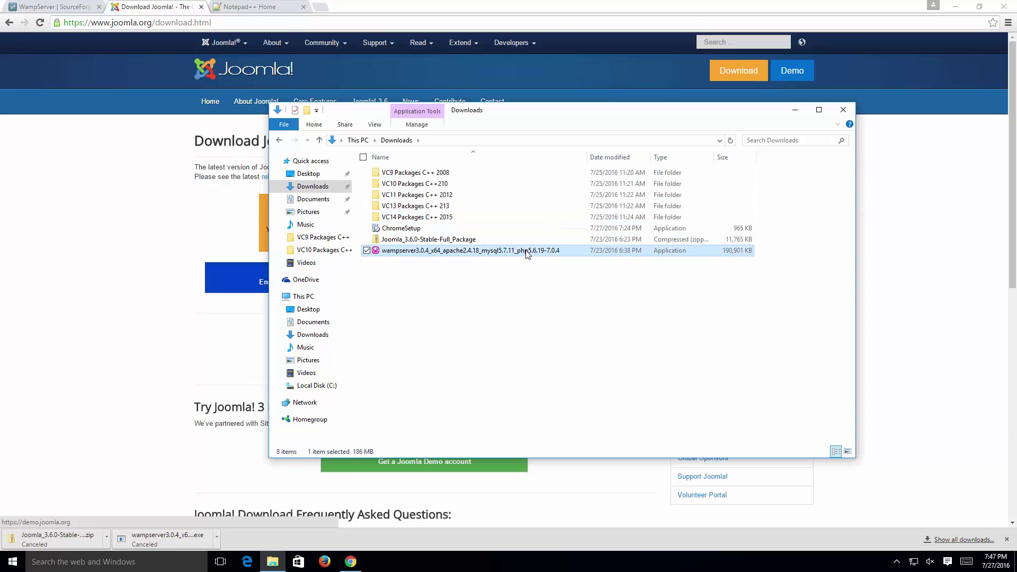
click(464, 173)
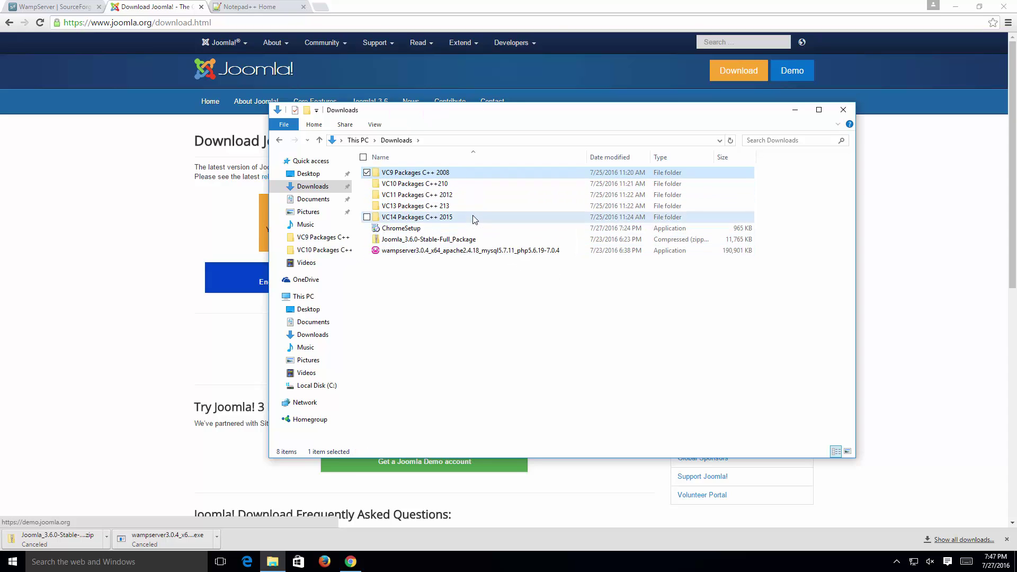
shift+click(394, 217)
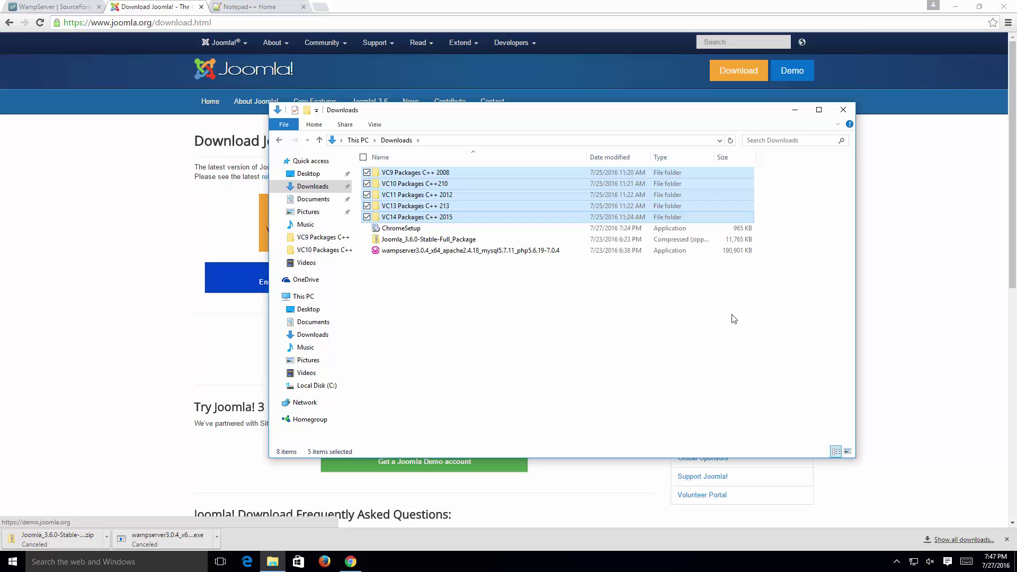
Step: Minimize Chrome so the Downloads folder stays open on the desktop
click(945, 214)
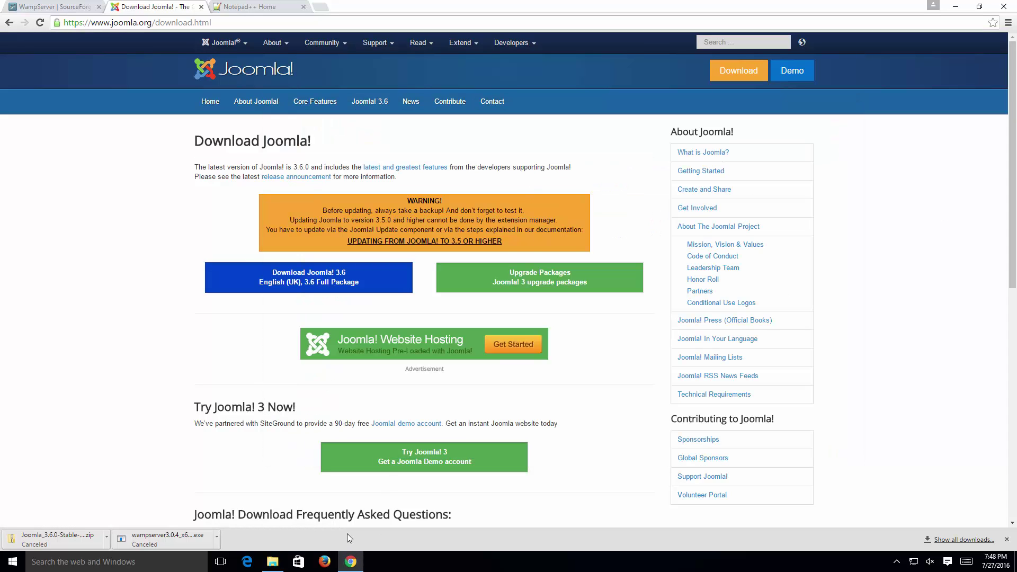
click(956, 8)
click(625, 317)
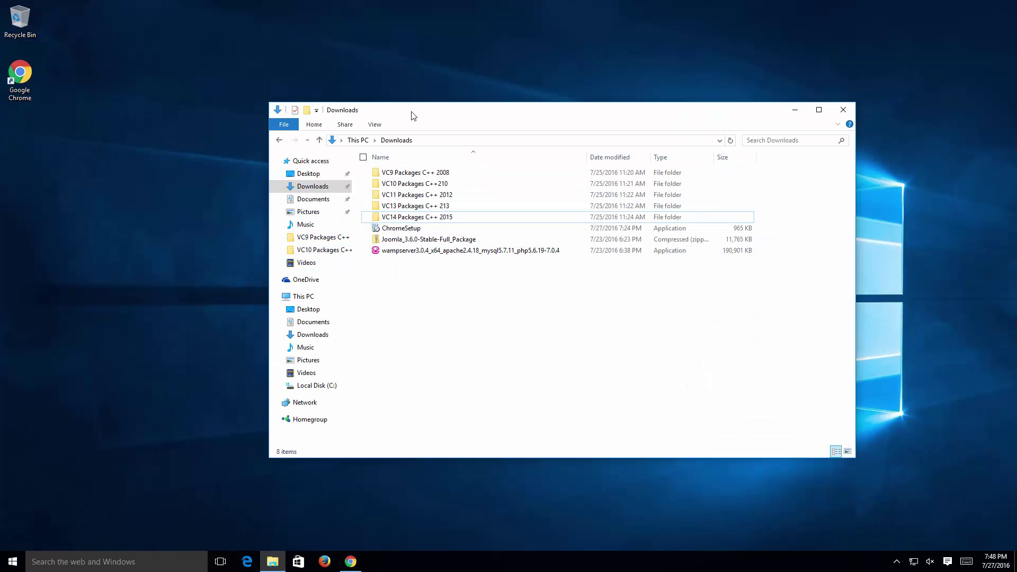
Step: Run the WampServer installer as administrator and allow it through the UAC prompt
click(442, 252)
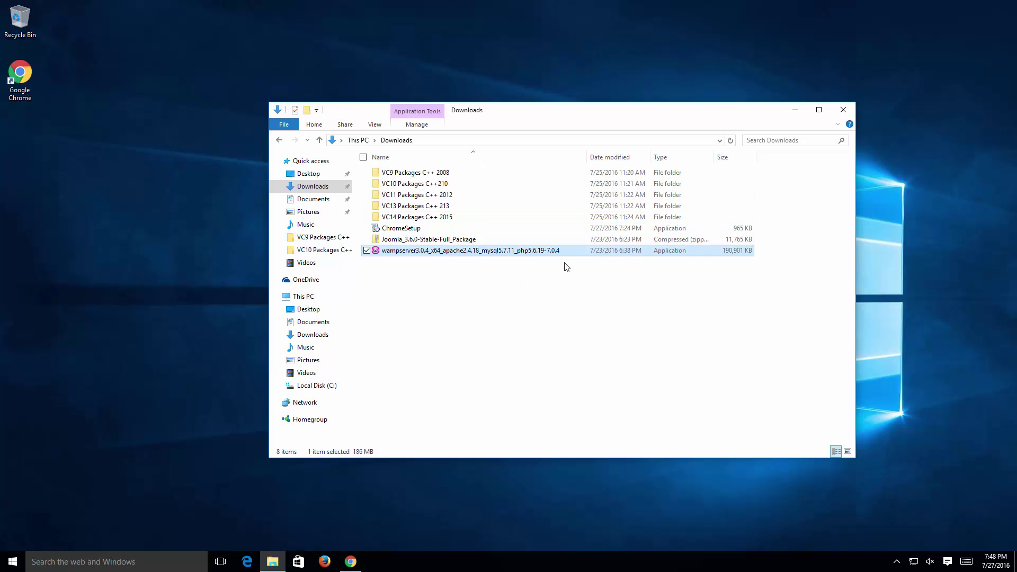
right_click(408, 257)
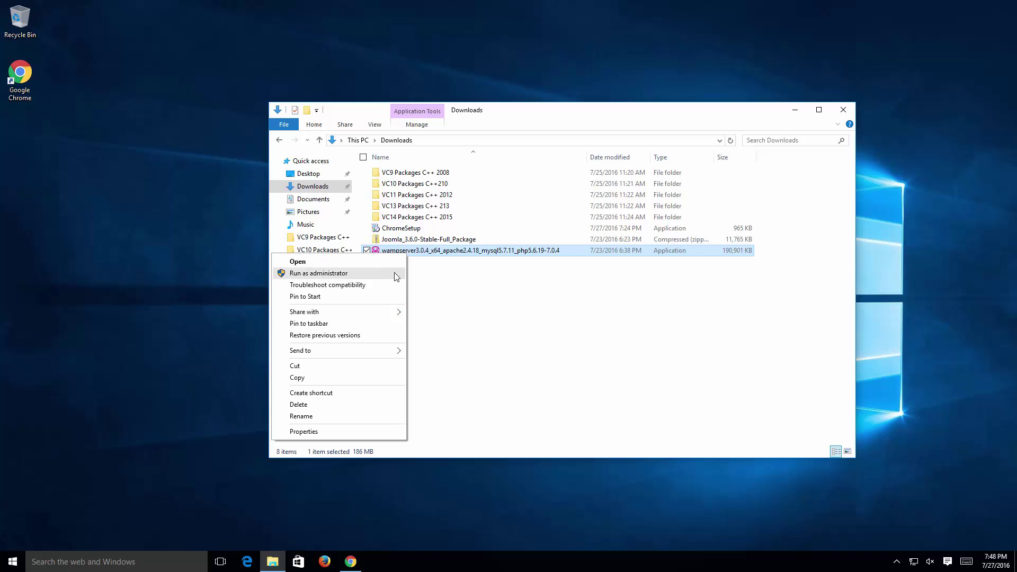
click(396, 275)
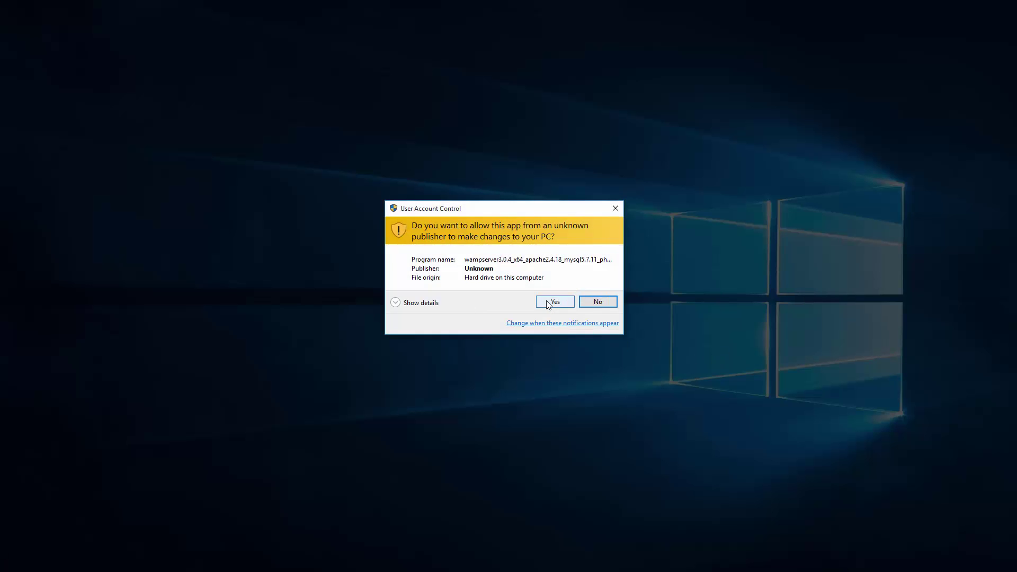
click(562, 305)
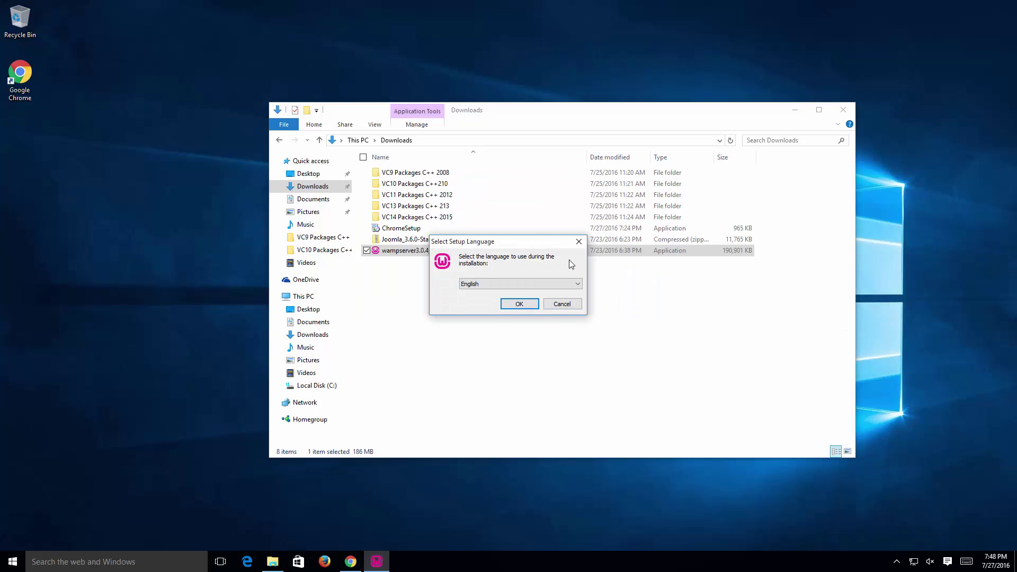
Step: Keep English as the setup language and continue to the License Agreement
click(577, 285)
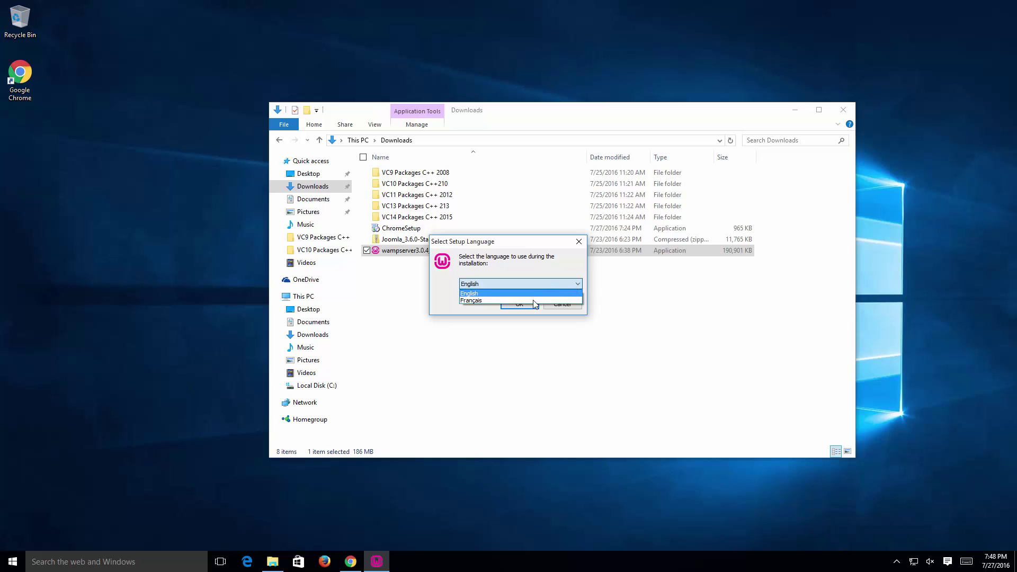
click(571, 263)
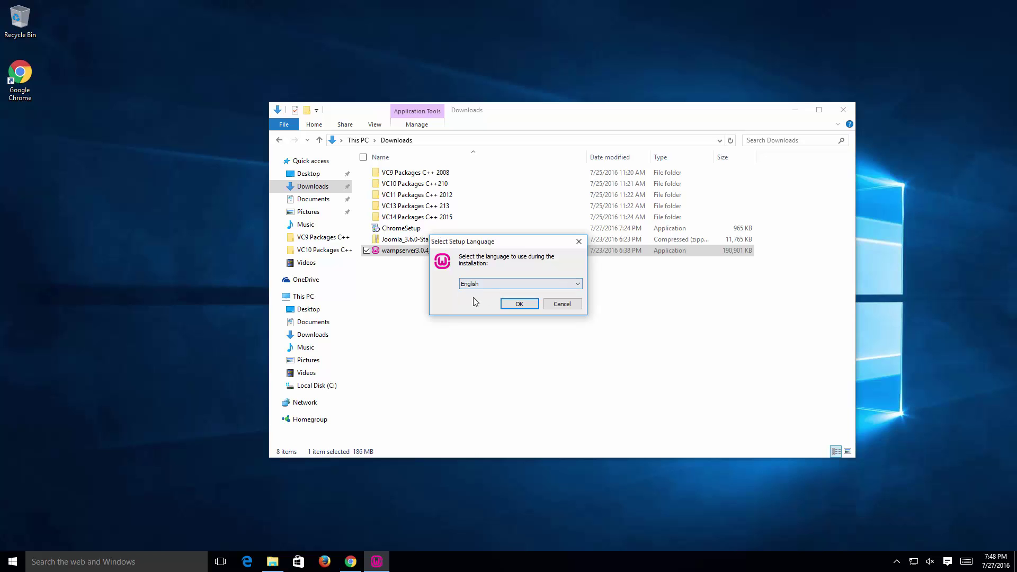
click(519, 305)
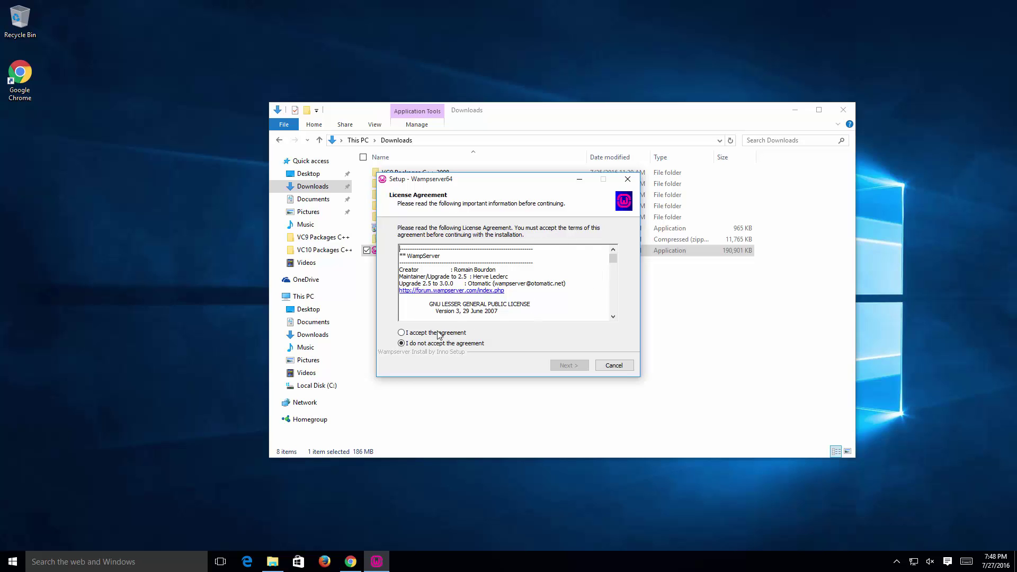
Step: Accept the license and scroll through the Information page's Visual C++ 2008–2015 package requirements
click(464, 335)
click(569, 365)
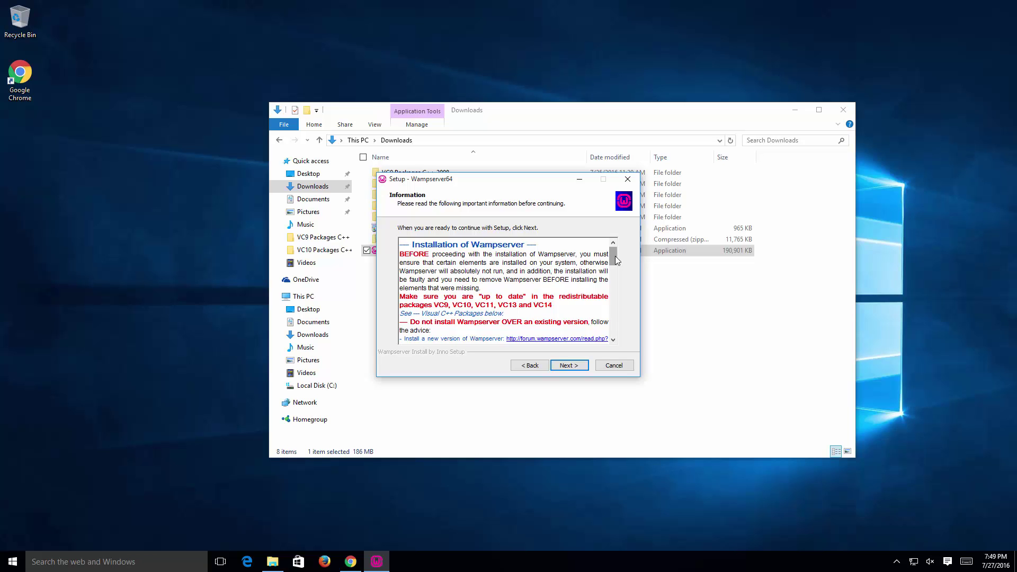
mouse_move(615, 256)
mouse_down()
mouse_move(616, 285)
mouse_move(616, 266)
mouse_move(583, 258)
mouse_move(599, 263)
mouse_up()
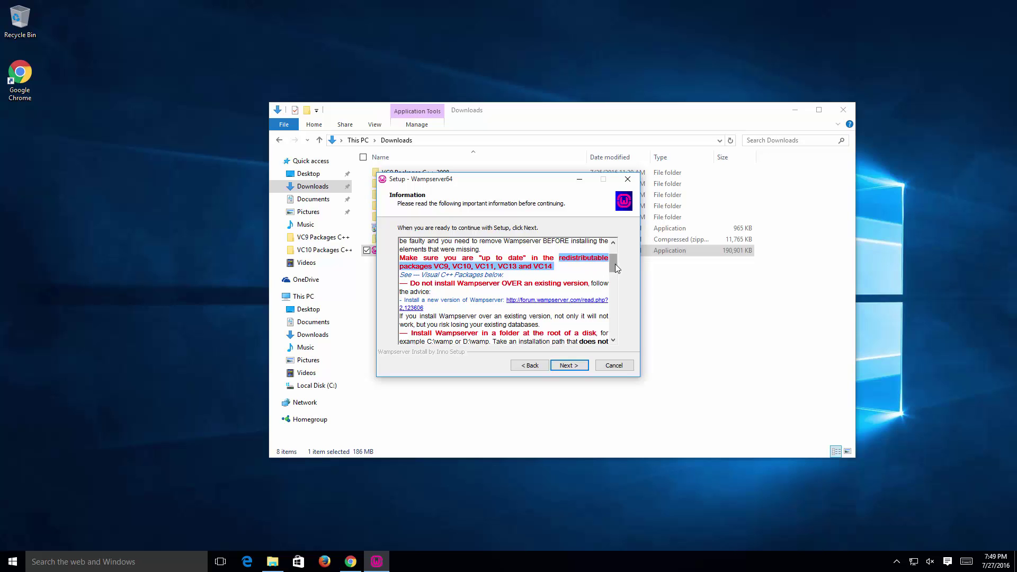
drag(617, 268, 612, 313)
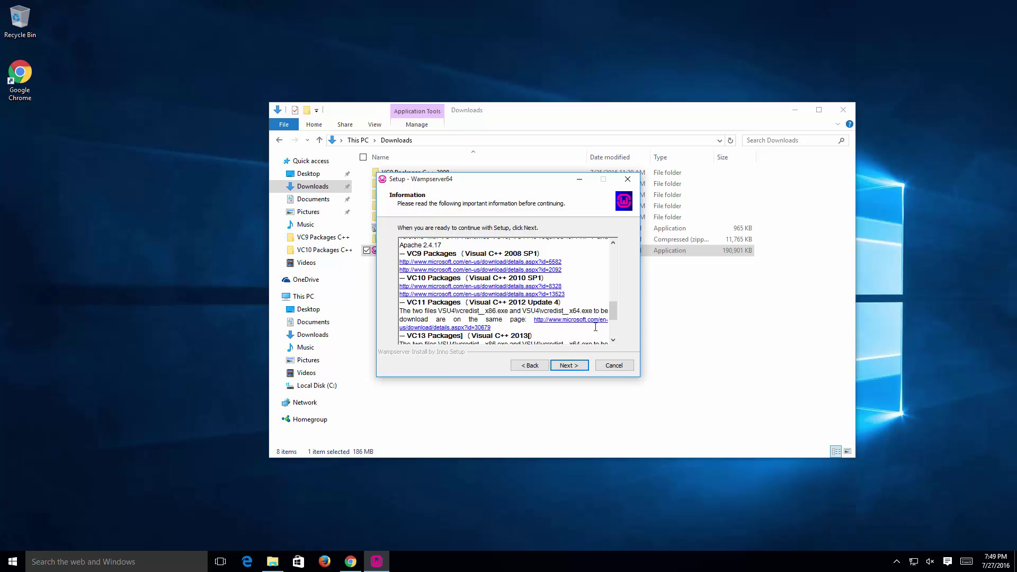
drag(613, 317, 613, 325)
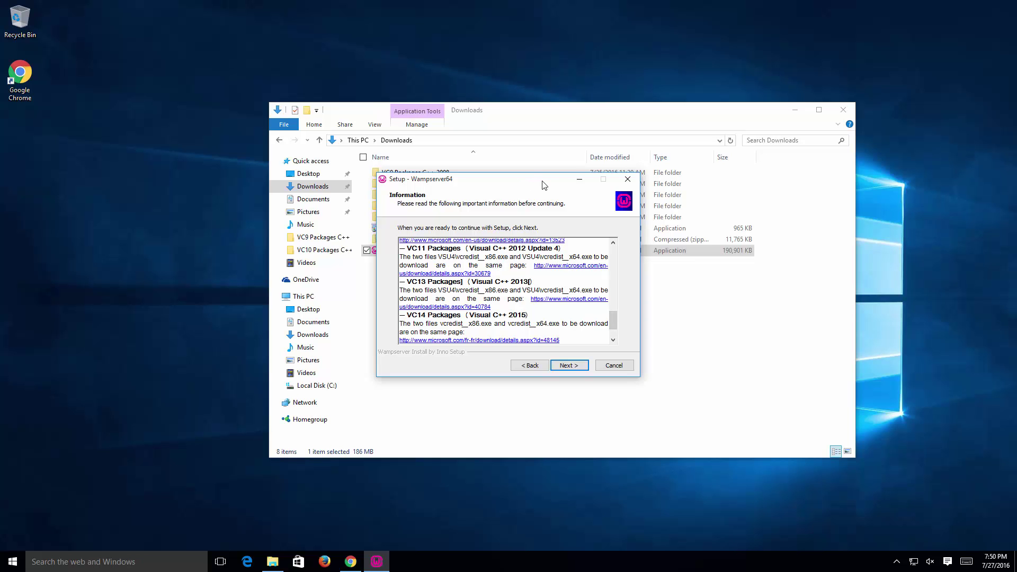
Step: Place the Setup window on the left and the Downloads window on the right
drag(542, 186, 184, 155)
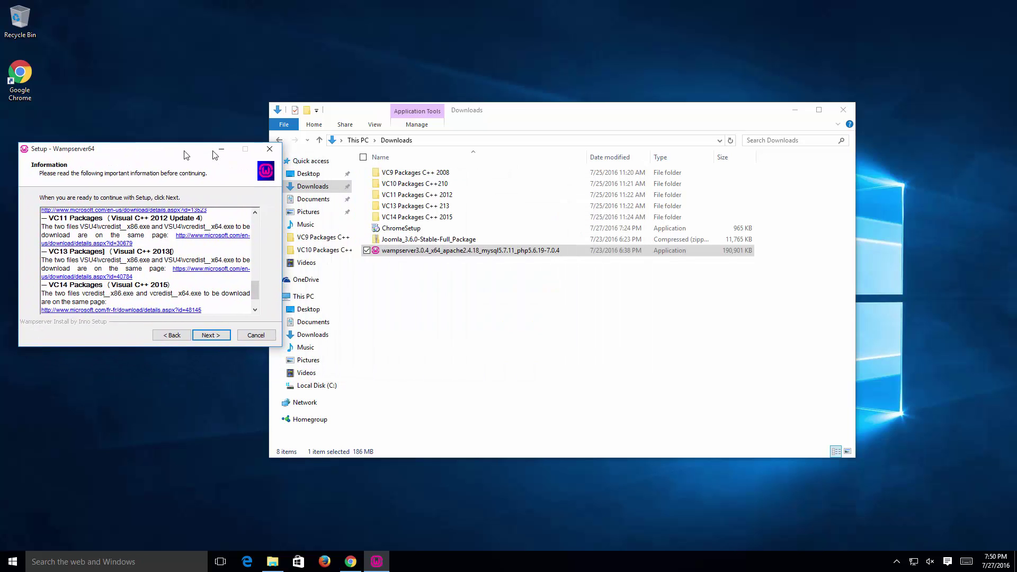
drag(576, 111, 617, 105)
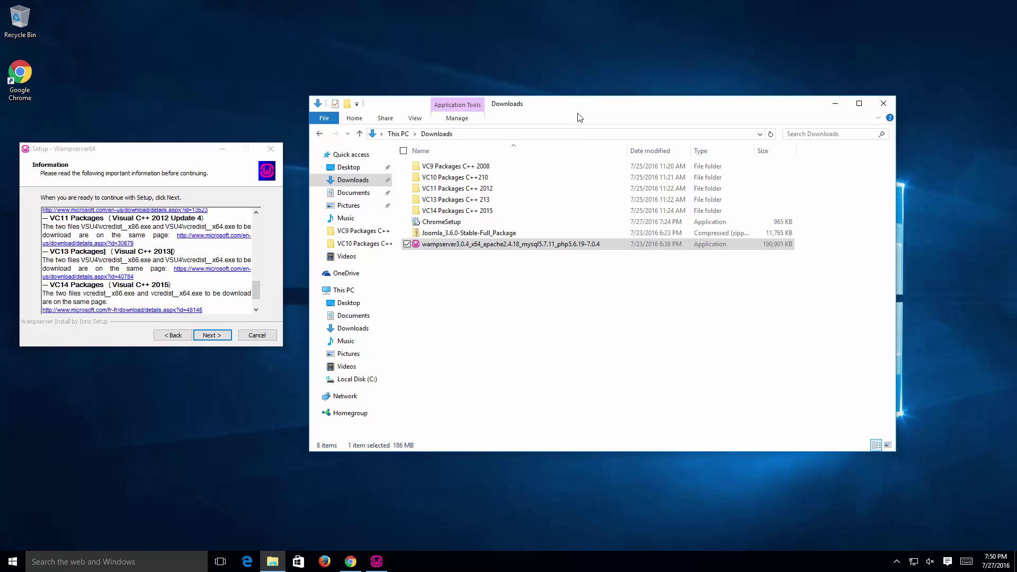
right_click(475, 343)
Step: Create a new folder named 2008 in Downloads
click(529, 374)
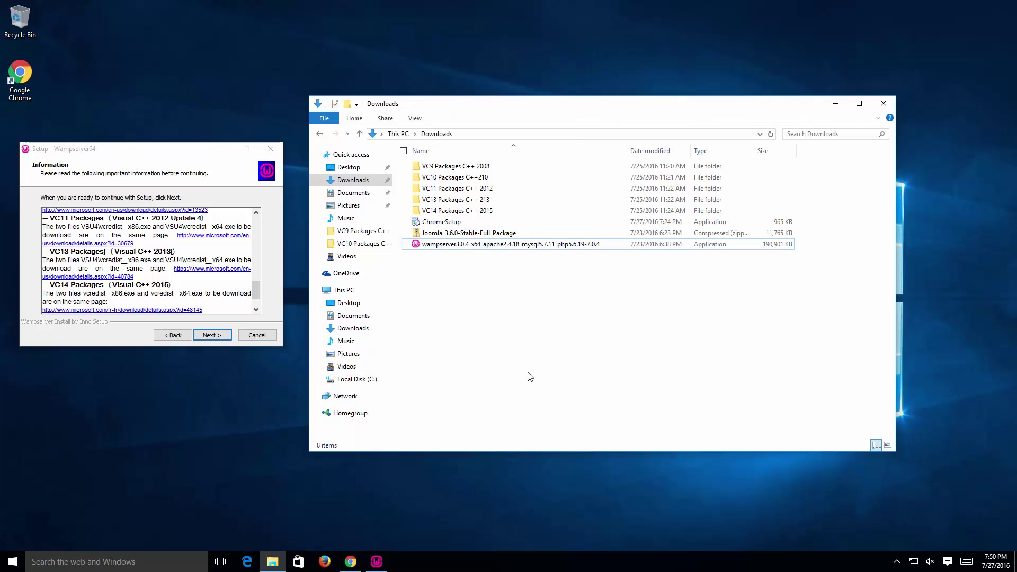
right_click(529, 375)
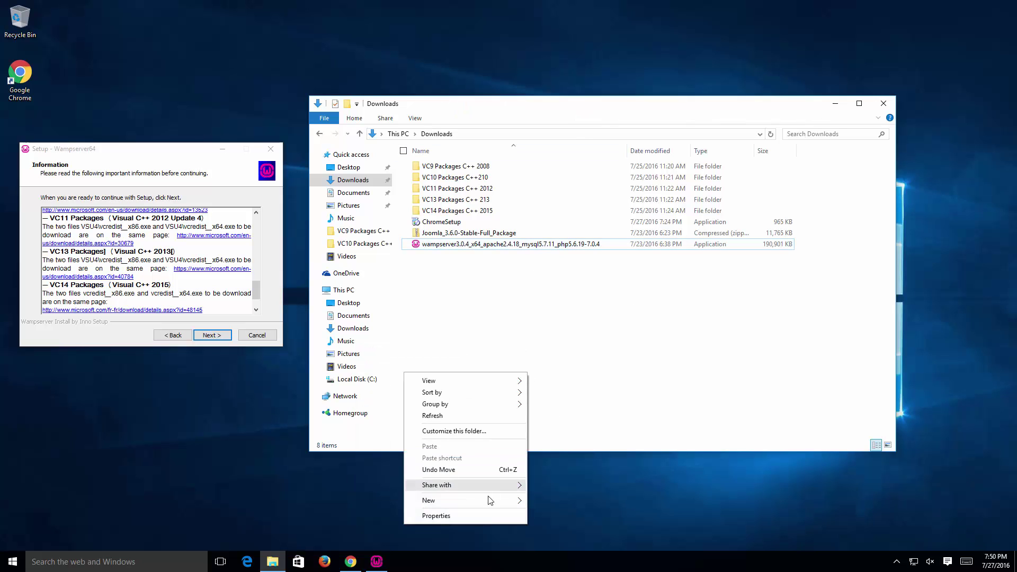
mouse_move(487, 500)
click(346, 368)
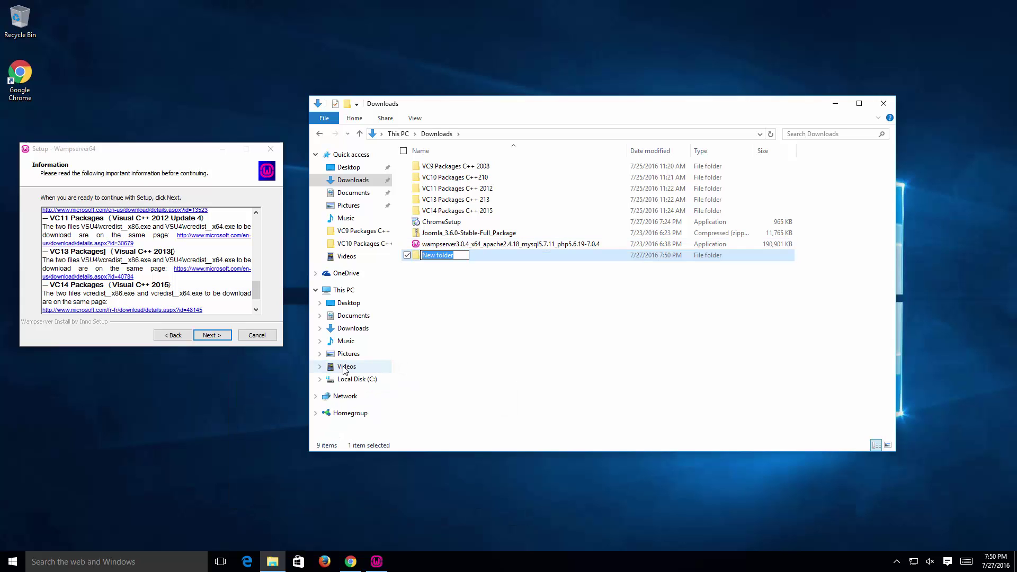
text(2008)
key(Return)
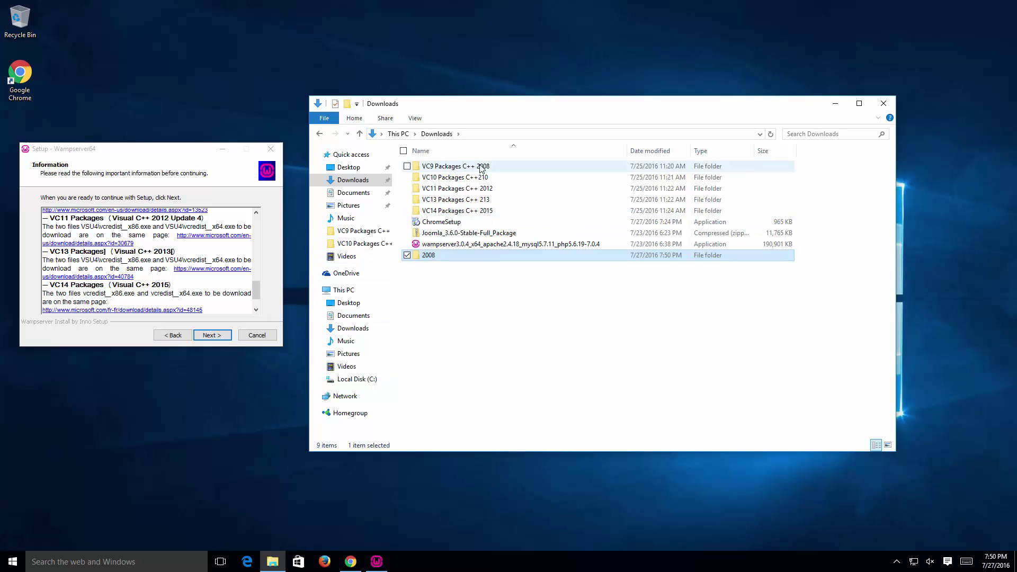
Step: Look inside the VC9, VC10 and VC11 package folders, returning to Downloads each time
double_click(527, 171)
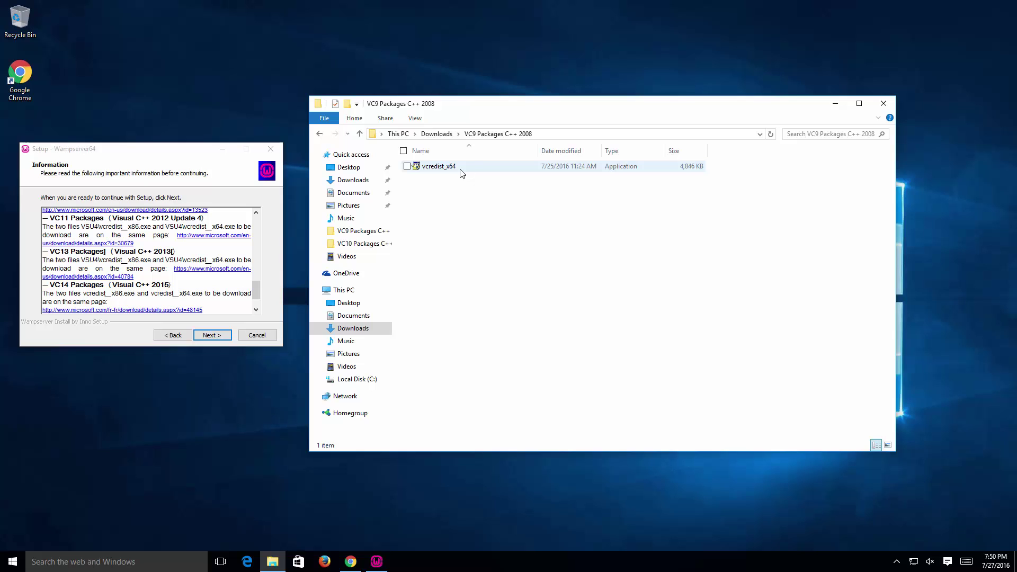
click(437, 134)
double_click(491, 190)
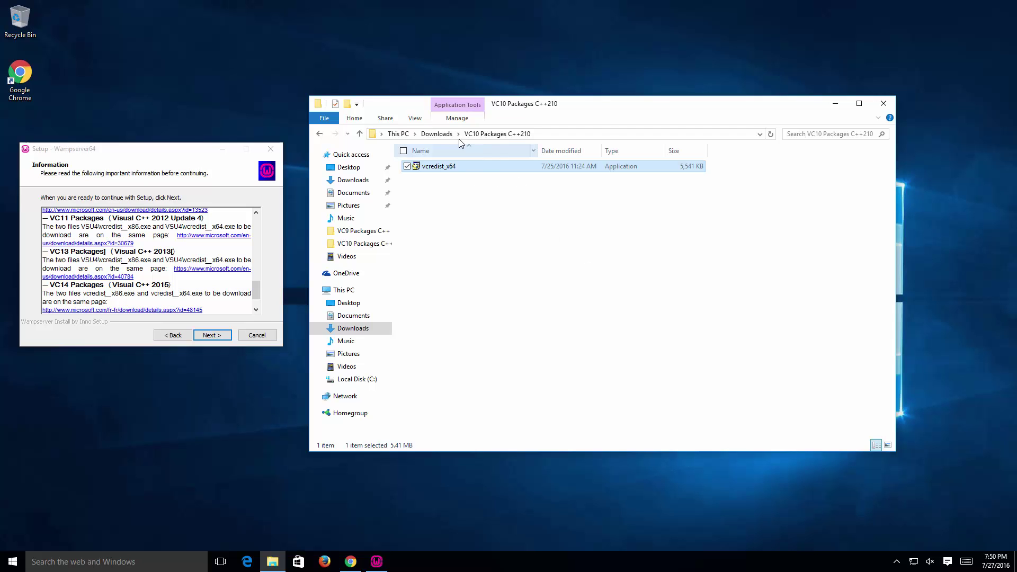
click(437, 135)
double_click(454, 199)
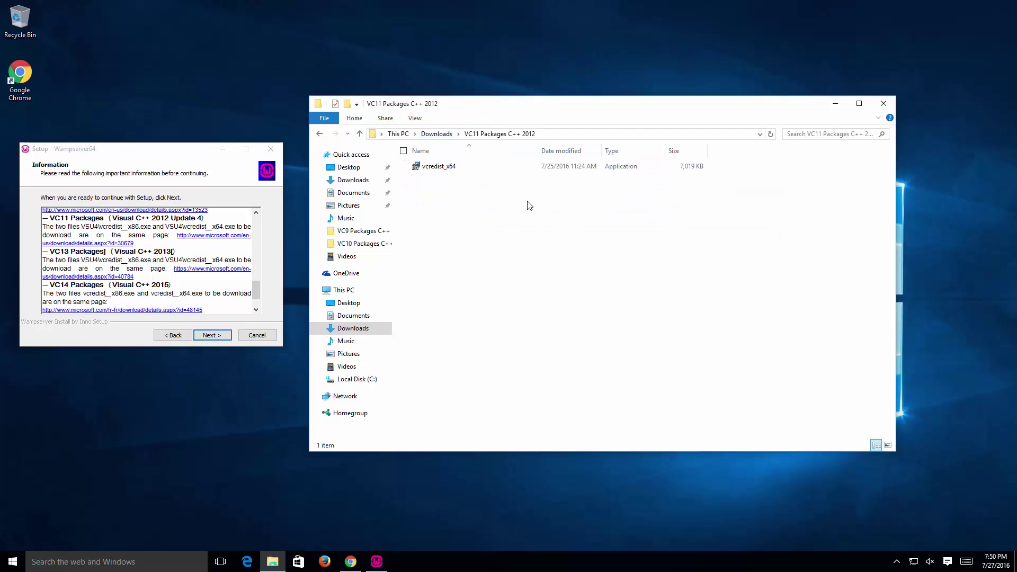
click(438, 135)
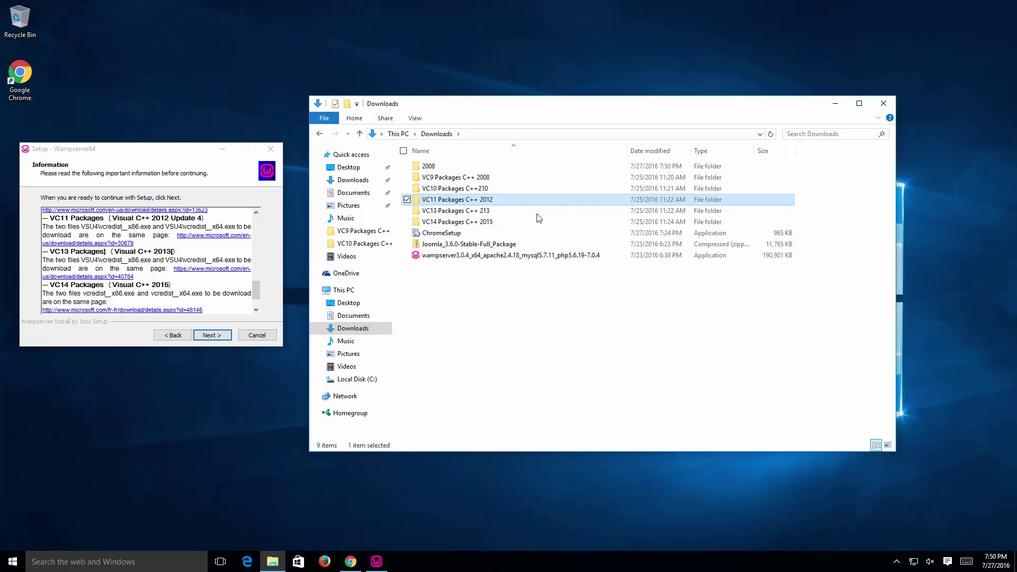
Step: Move the Downloads window right and scroll the Setup Information text back to the VC9 2008 SP1 links
drag(493, 104, 588, 104)
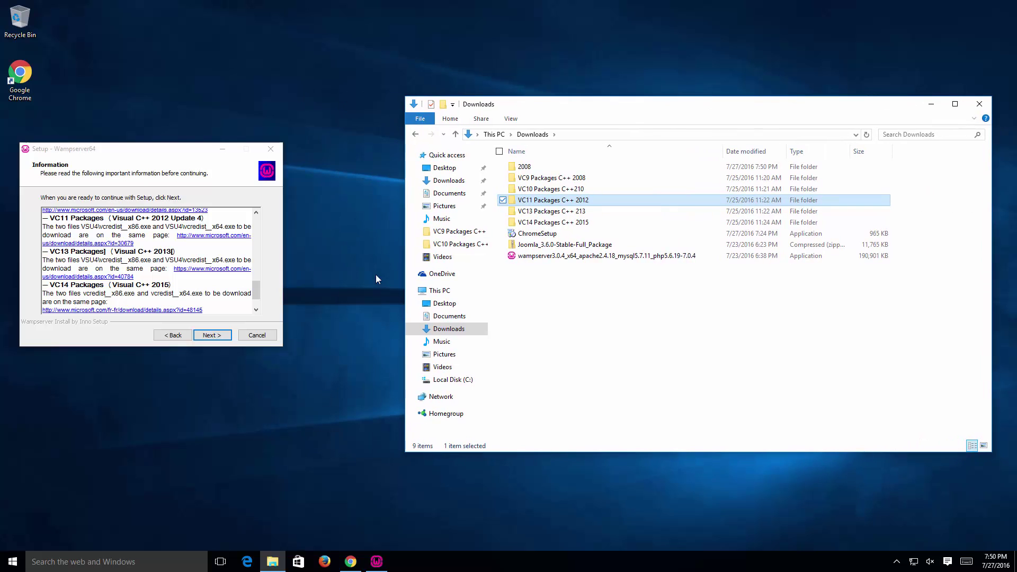
mouse_move(260, 294)
mouse_down()
mouse_move(262, 268)
mouse_move(262, 279)
mouse_up()
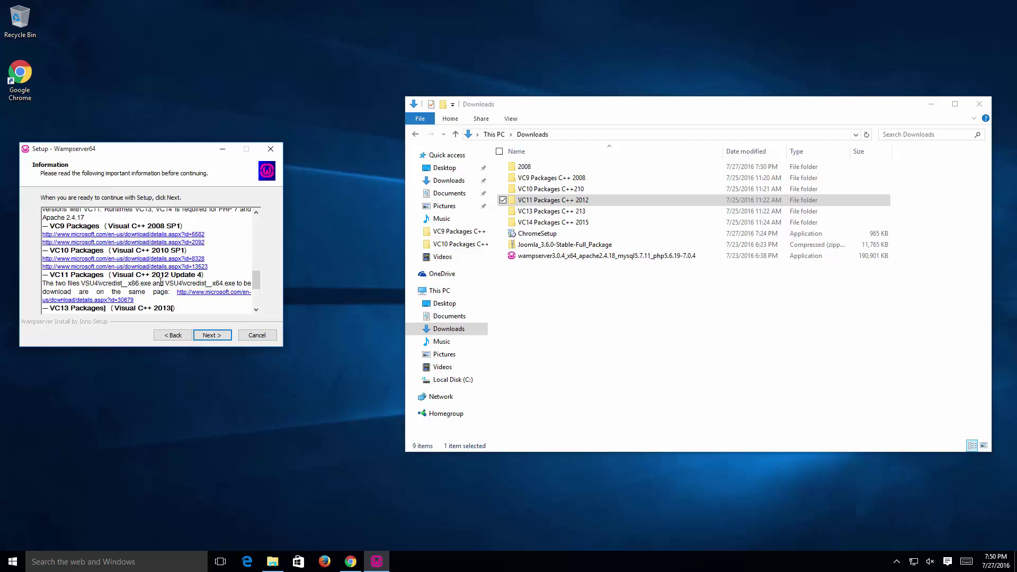
scroll(254, 283, down, 1)
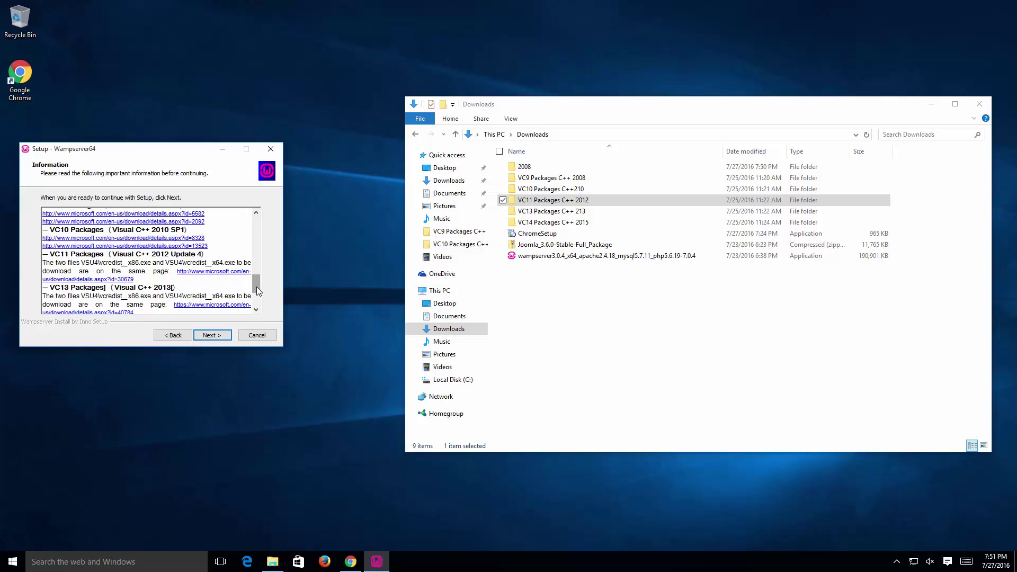
scroll(258, 291, up, 1)
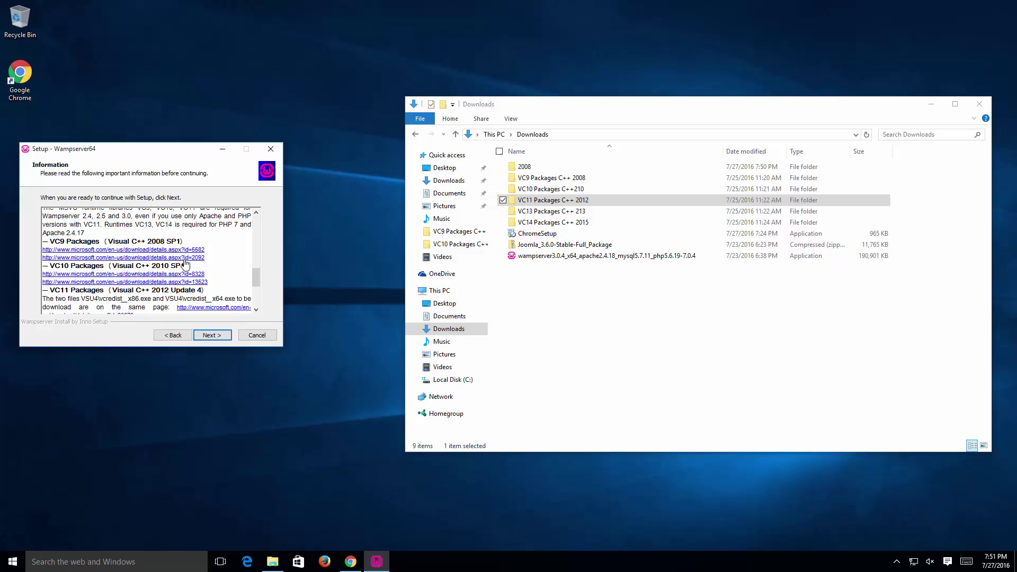
Step: Open the Visual C++ 2008 SP1 Redistributable (x64) page from the VC9 link and start its download
click(185, 258)
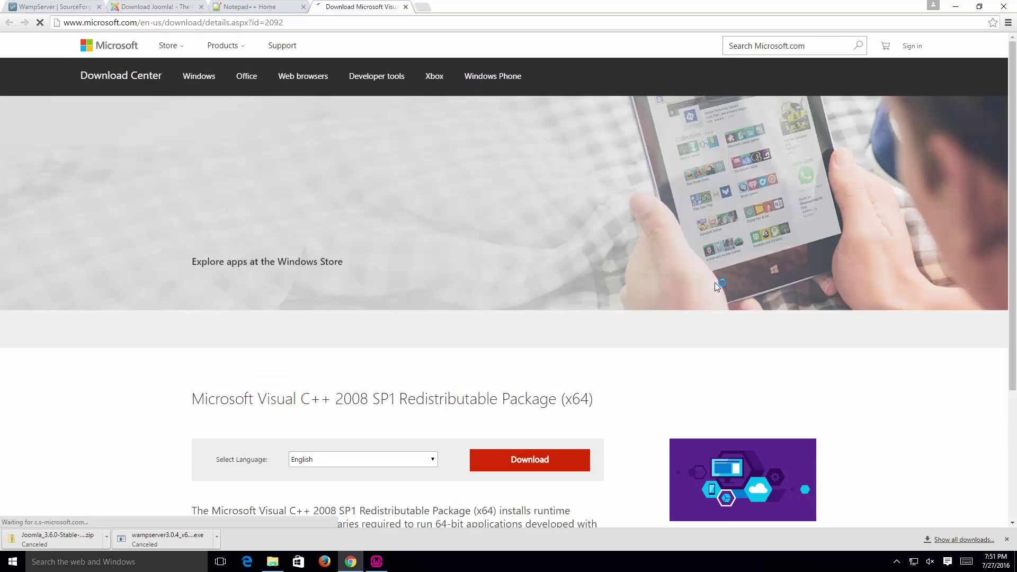
scroll(625, 292, down, 1)
scroll(625, 291, down, 4)
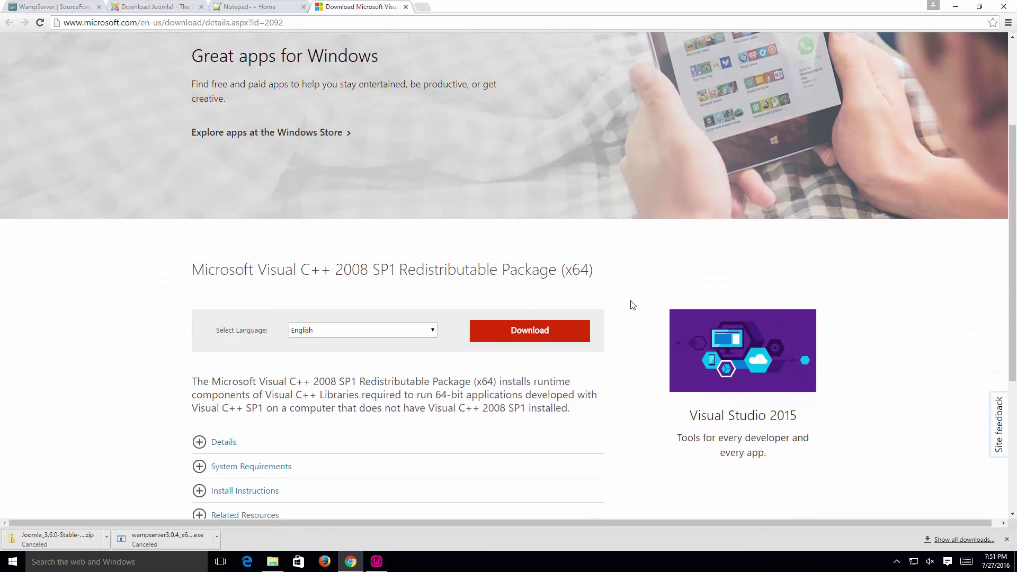
drag(332, 164, 397, 166)
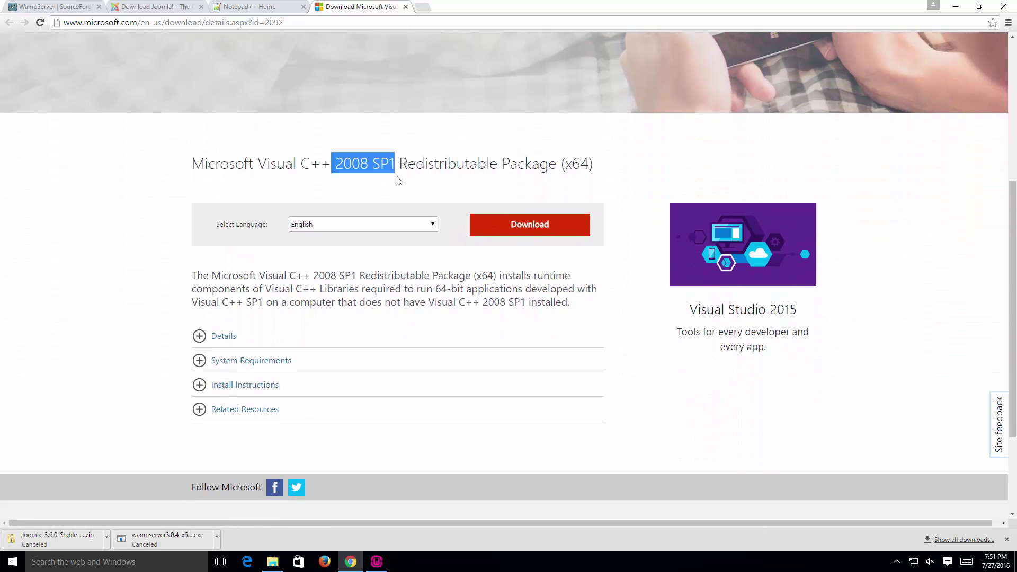
click(576, 221)
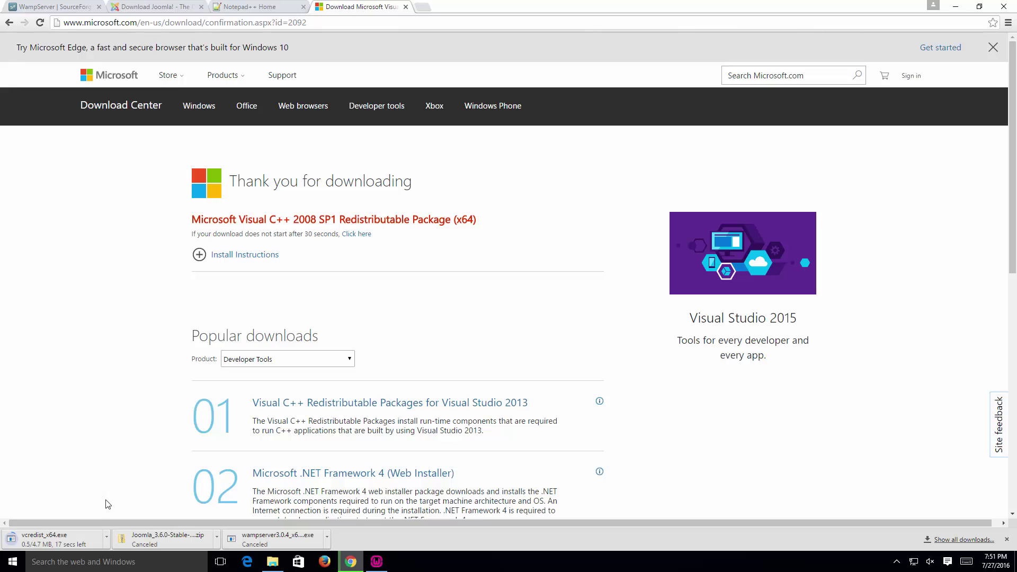
Step: Cancel the vcredist_x64.exe download and bring the Downloads folder back up
click(106, 537)
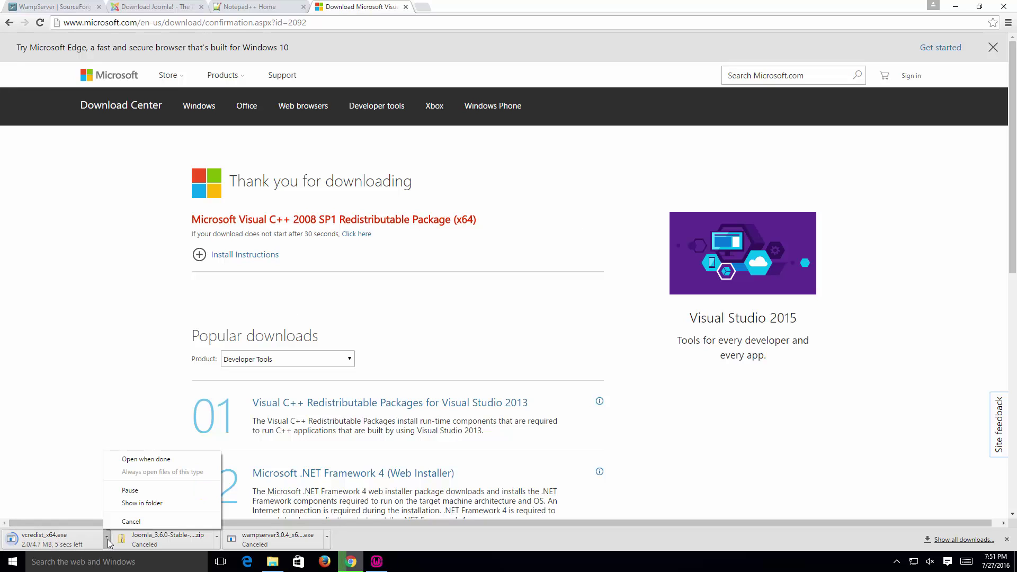
click(135, 524)
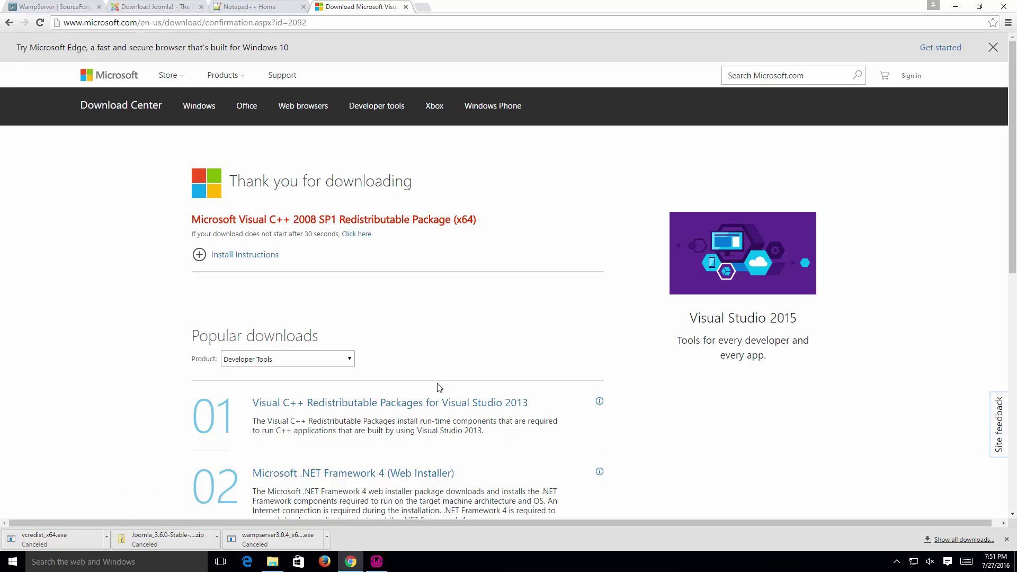
click(272, 562)
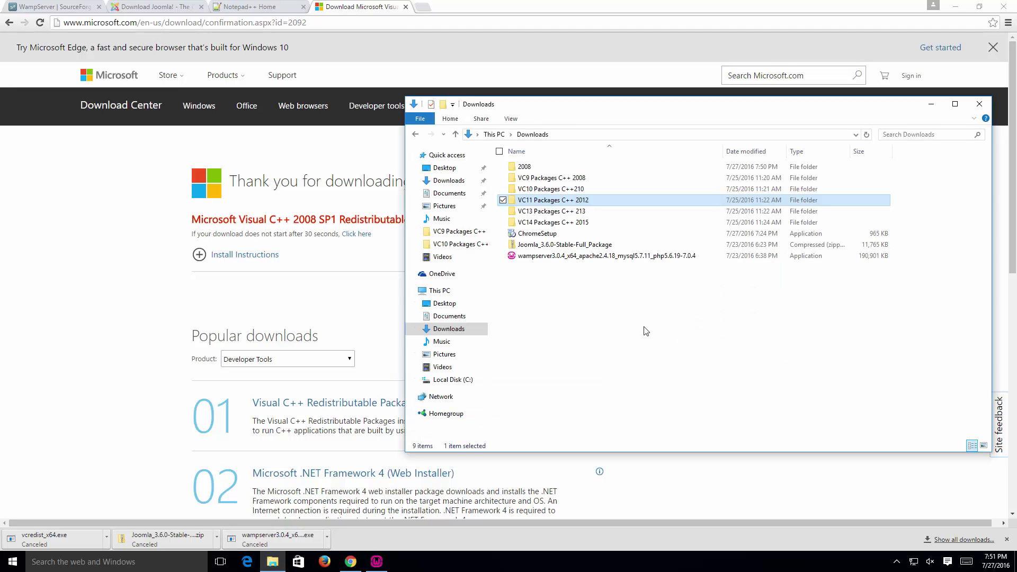
Step: Clear the Downloads selection and open the VC9 Packages C++ 2008 folder to reveal vcredist_x64
click(657, 345)
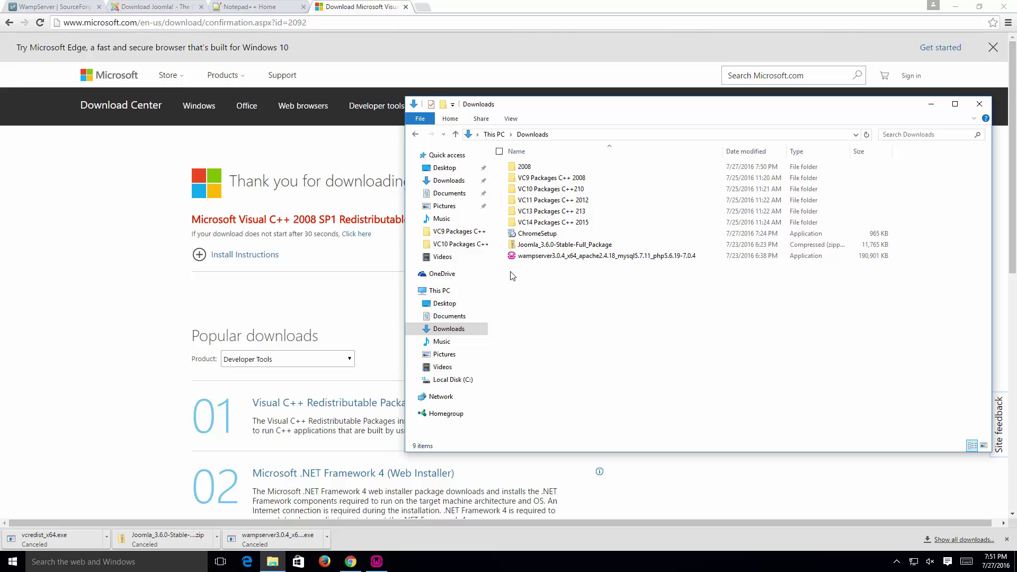
drag(510, 269, 643, 351)
click(530, 167)
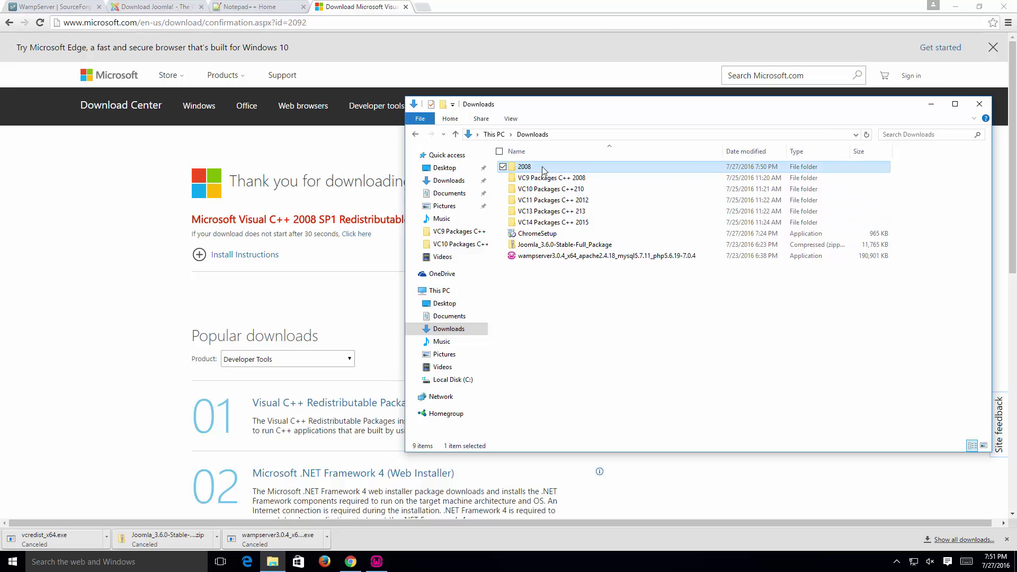
click(669, 302)
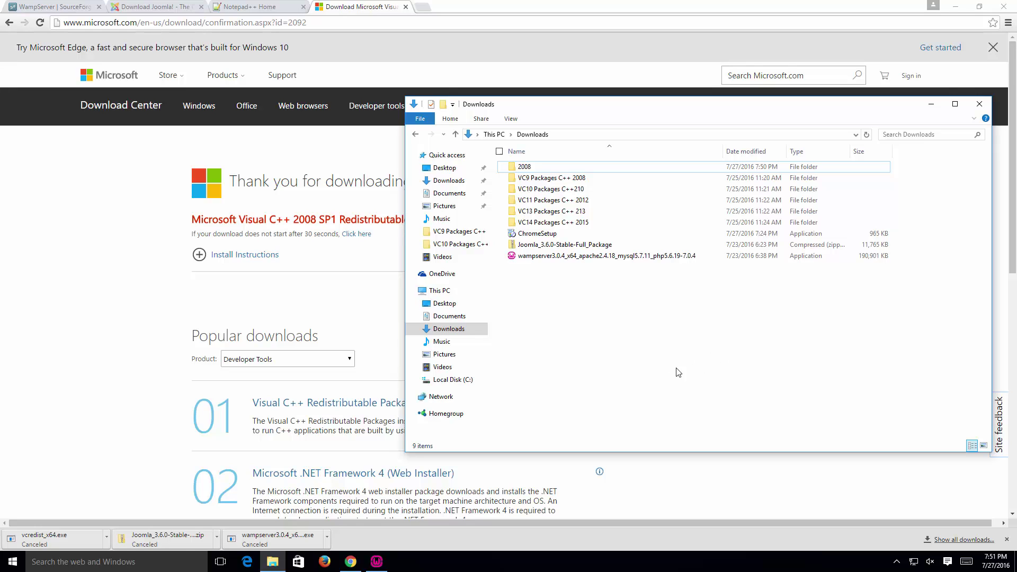
double_click(627, 180)
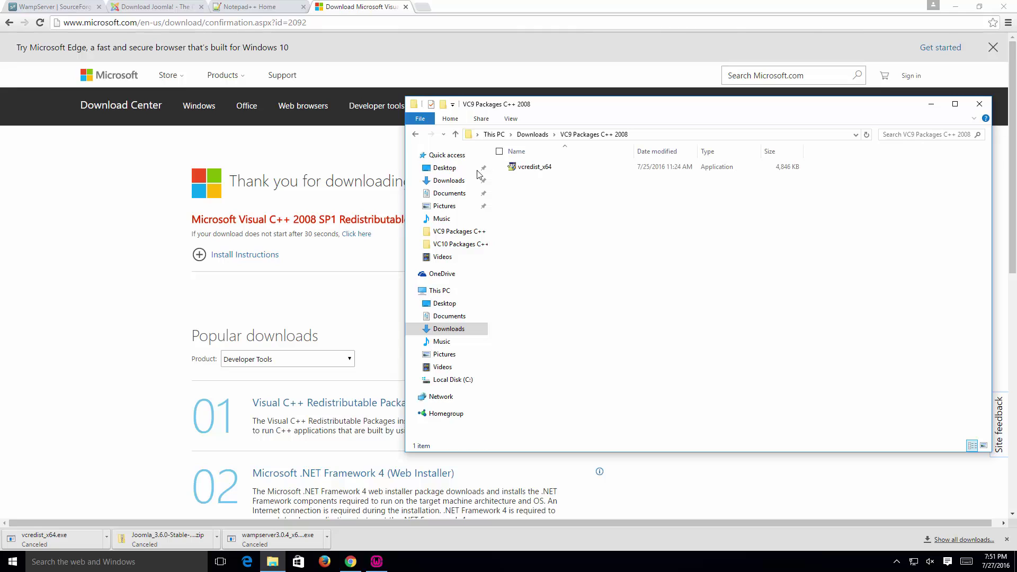
Step: Install the Visual C++ 2008 x64 redistributable as administrator, accepting the license, then return to Downloads
right_click(553, 170)
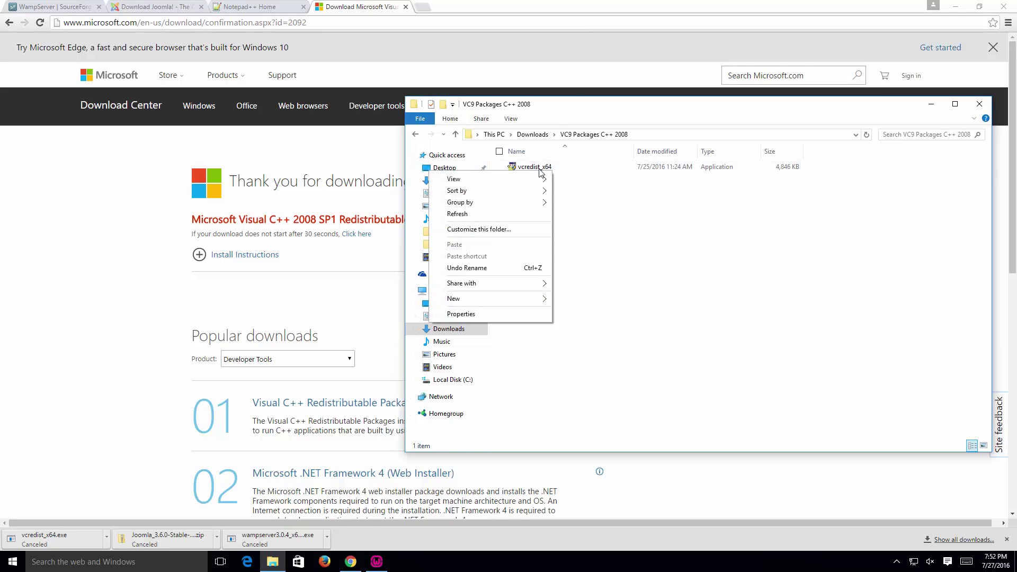
right_click(539, 169)
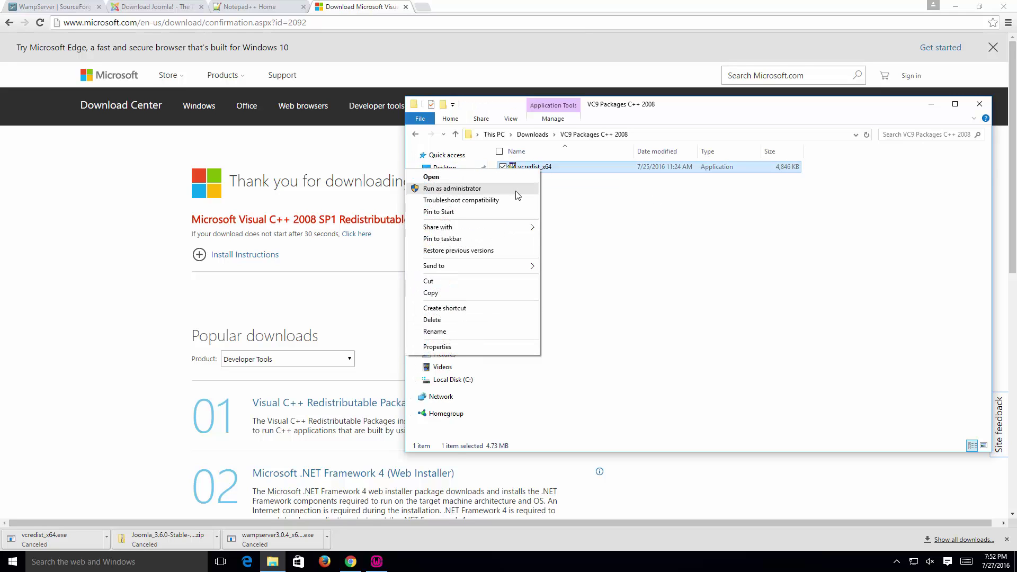
click(516, 191)
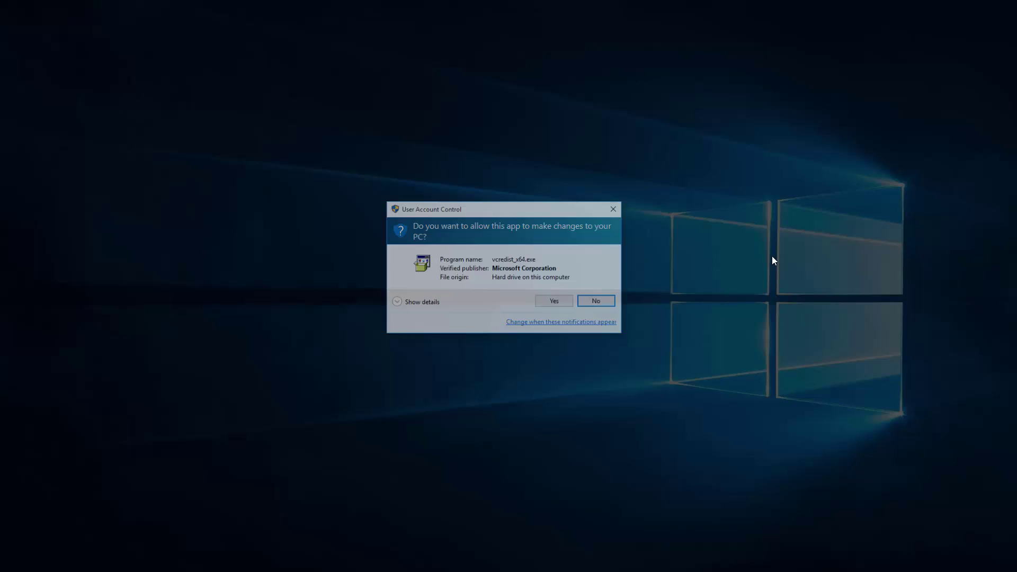
click(556, 302)
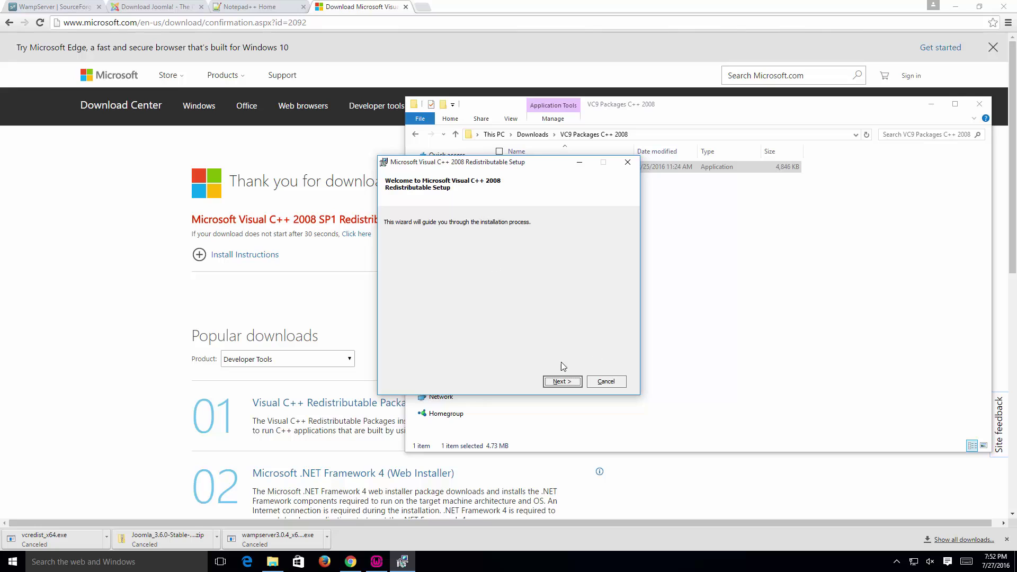
click(560, 381)
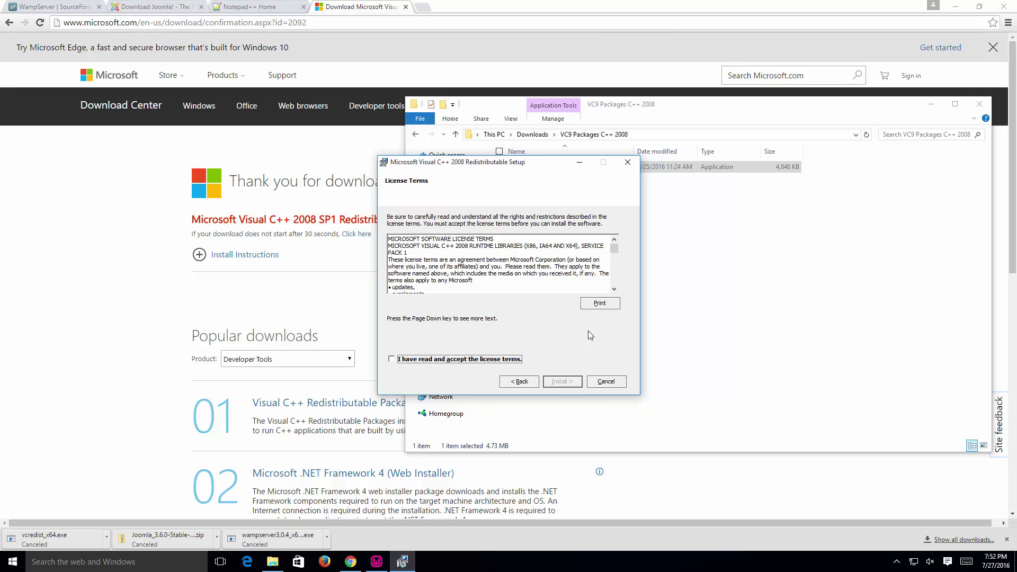
click(421, 361)
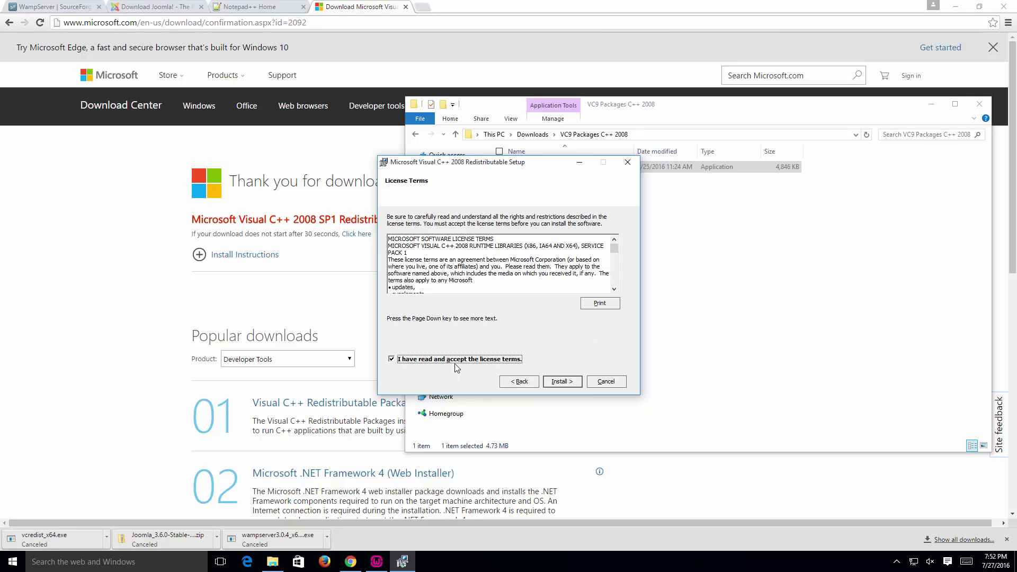
click(573, 385)
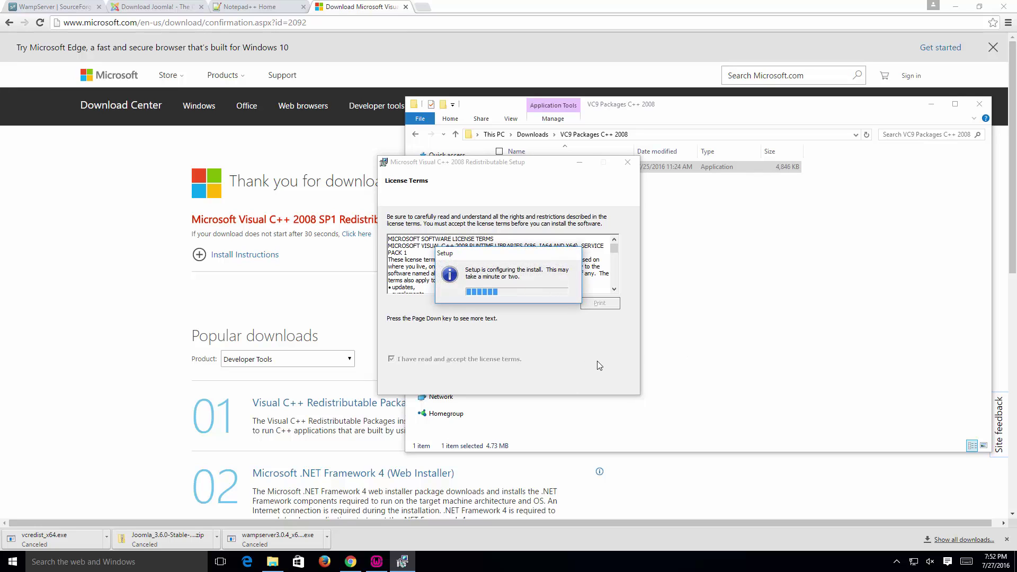
click(611, 383)
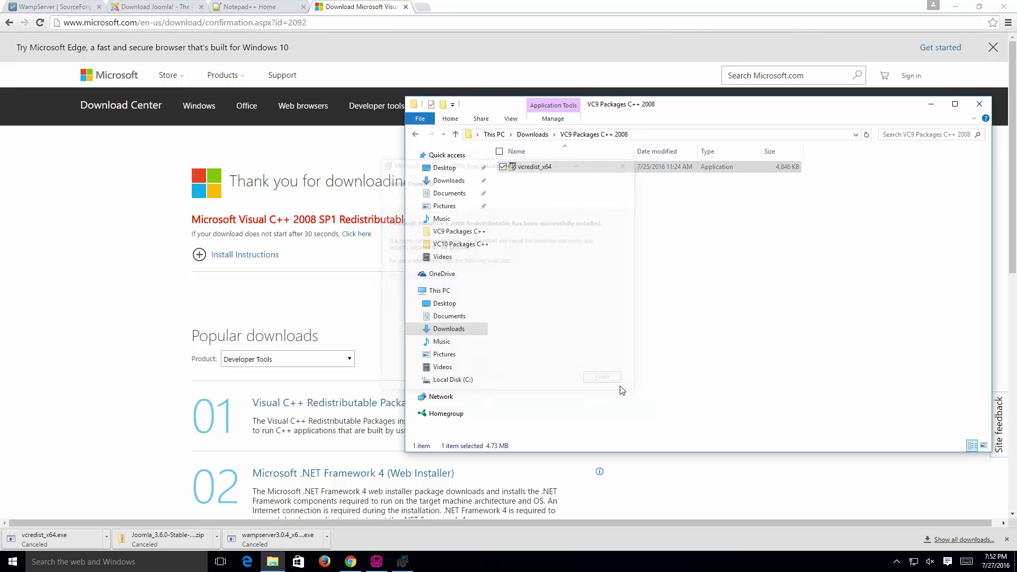
click(533, 135)
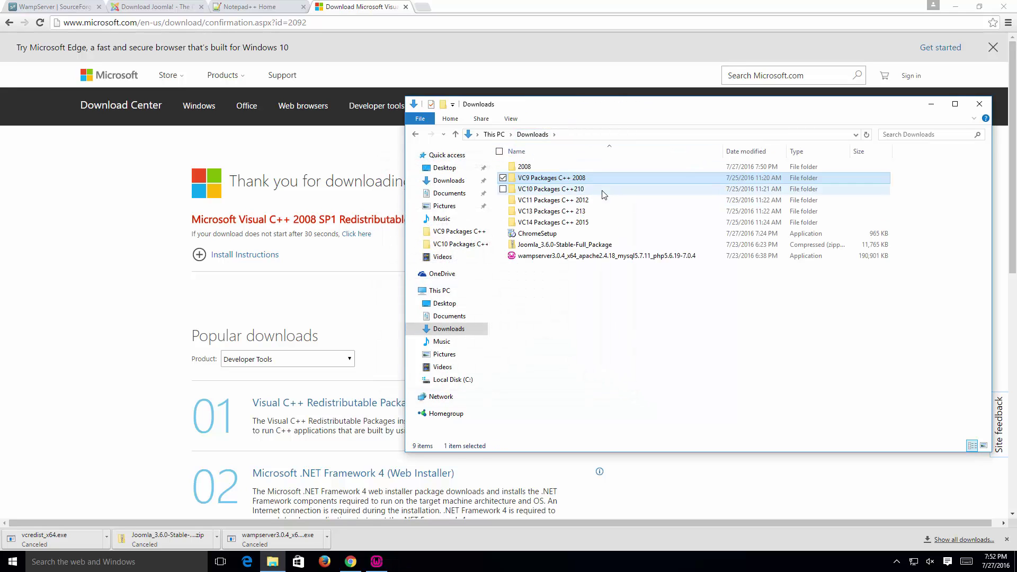
Step: Install the Visual C++ 2010 x64 redistributable from the VC10 folder as administrator, then return to Downloads
double_click(602, 193)
right_click(530, 169)
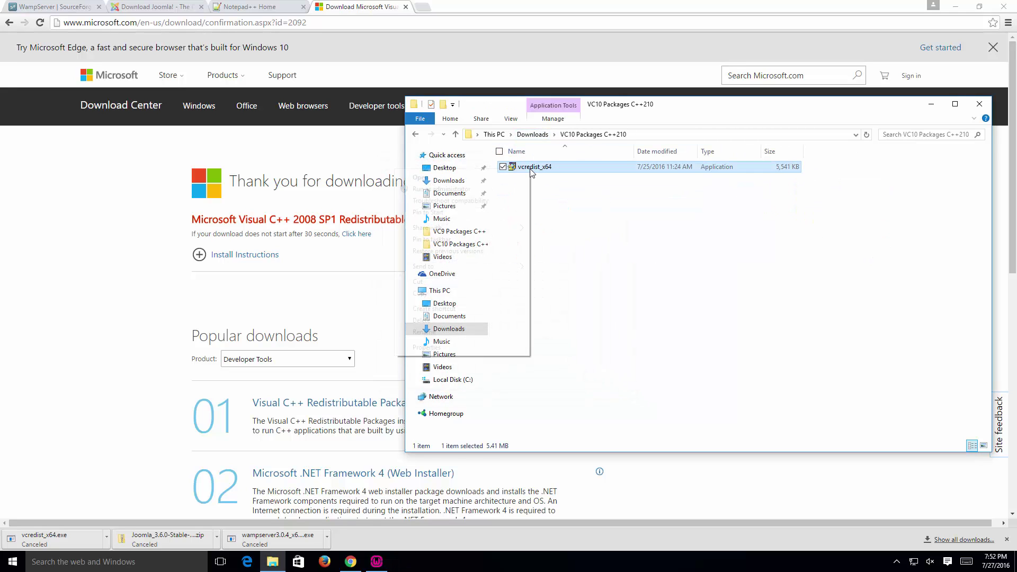
click(516, 192)
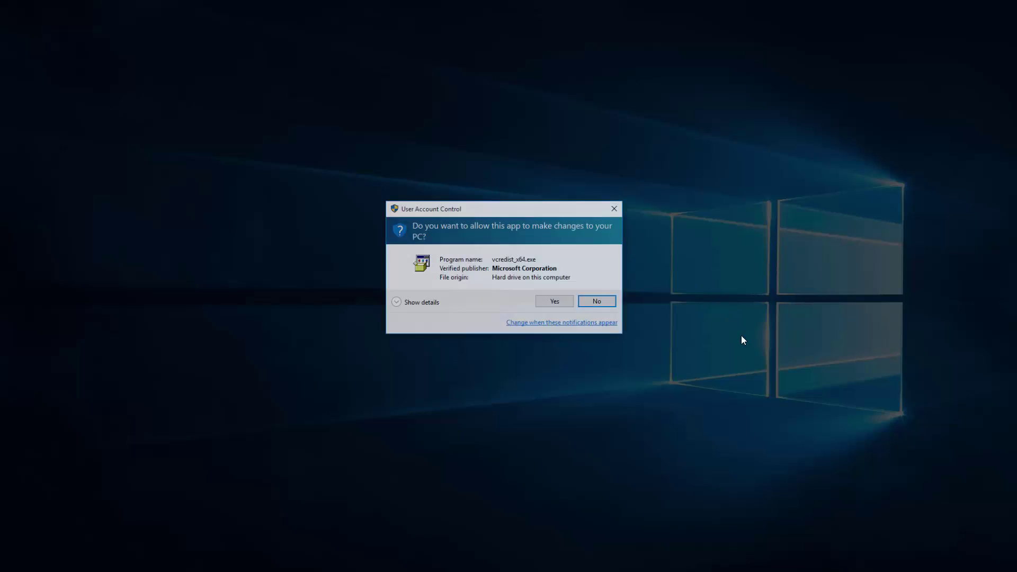
click(554, 302)
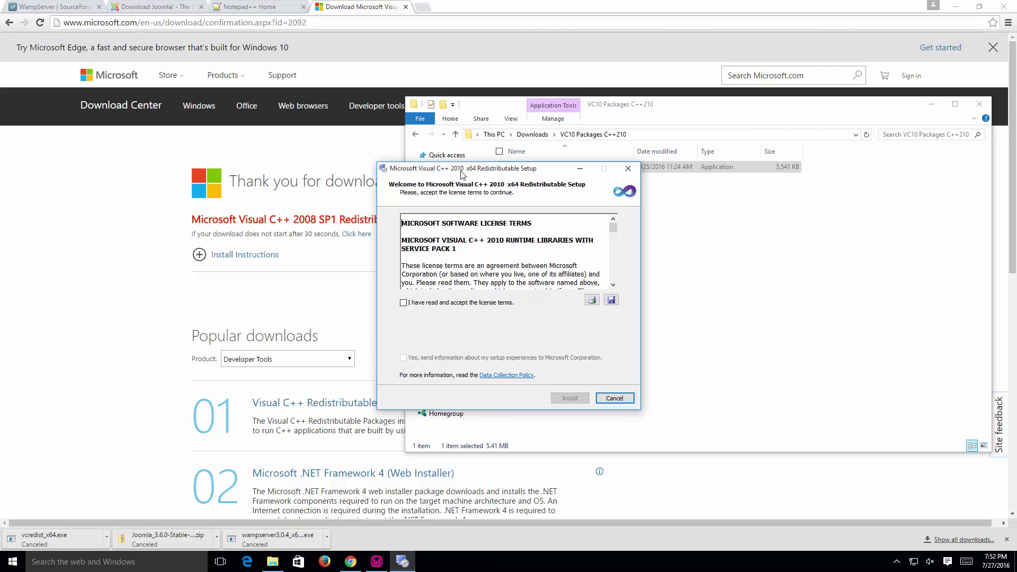
click(403, 303)
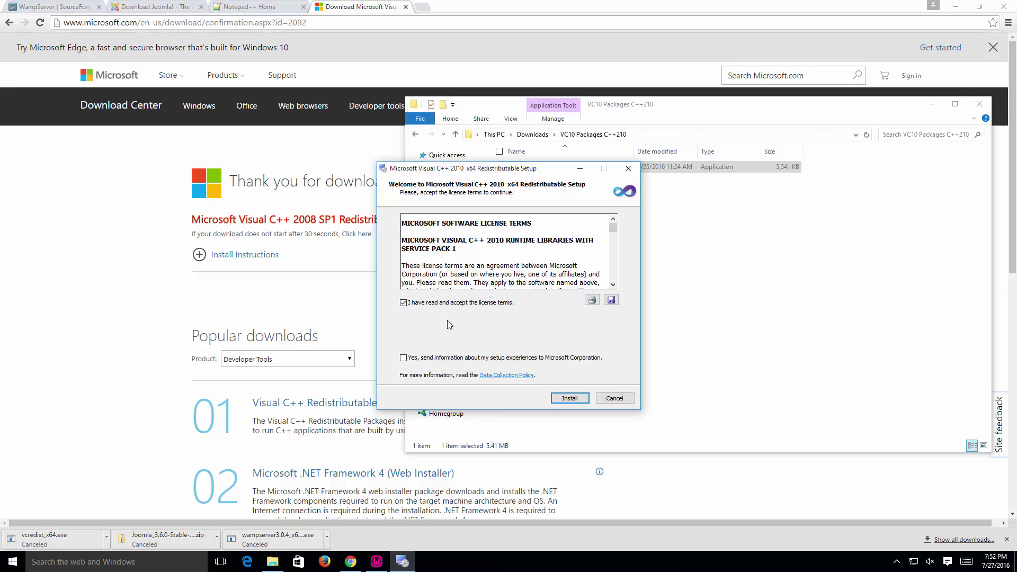
click(579, 402)
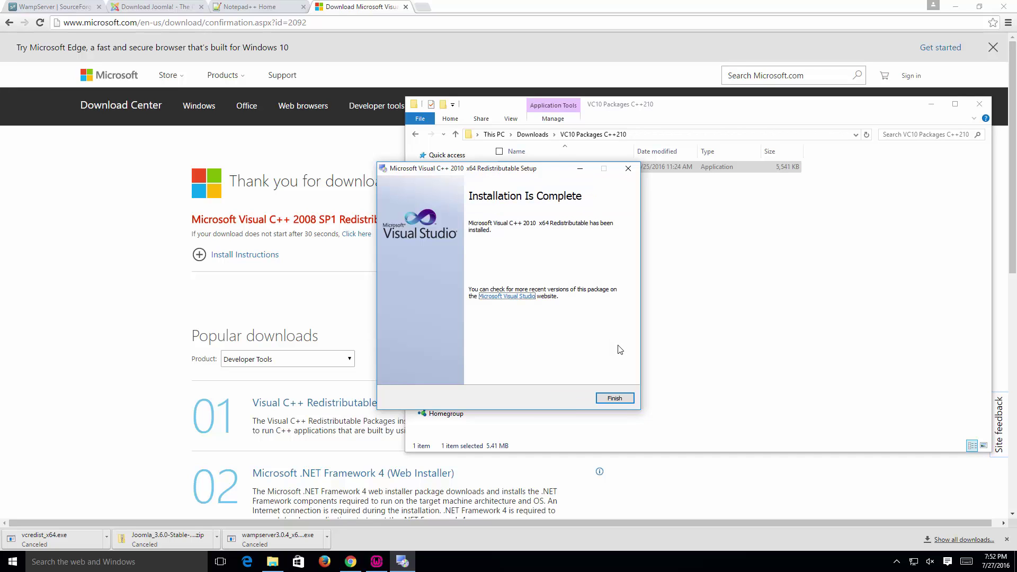
click(615, 398)
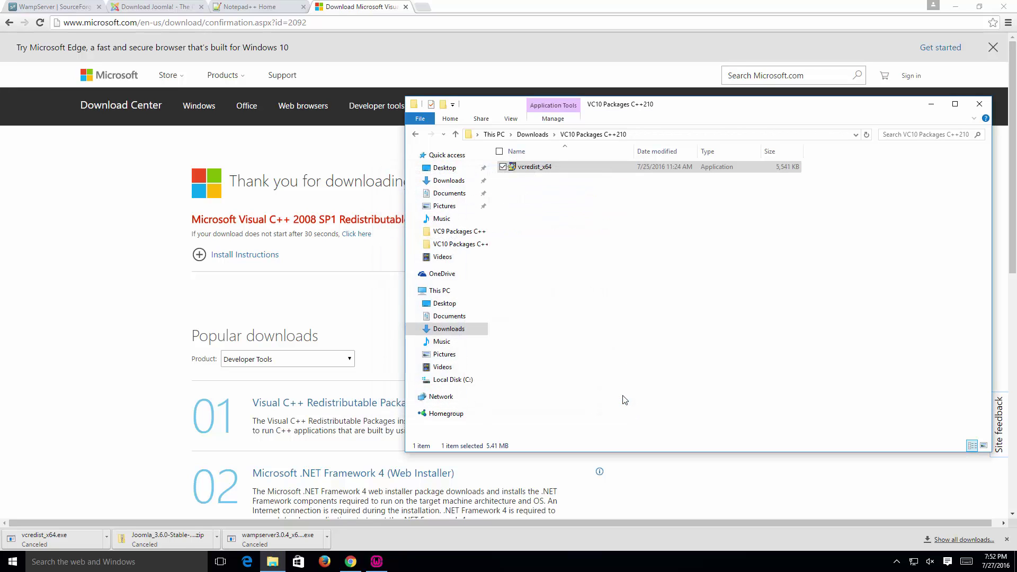
click(533, 134)
Step: Install the Visual C++ 2012 x64 redistributable from the VC11 Packages C++ 2012 folder as administrator
double_click(591, 201)
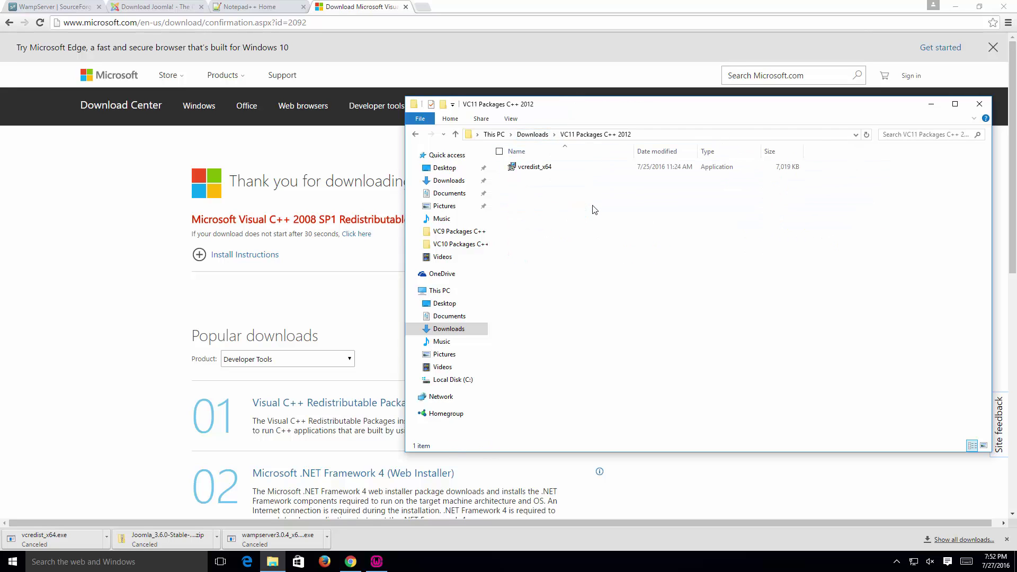
right_click(540, 169)
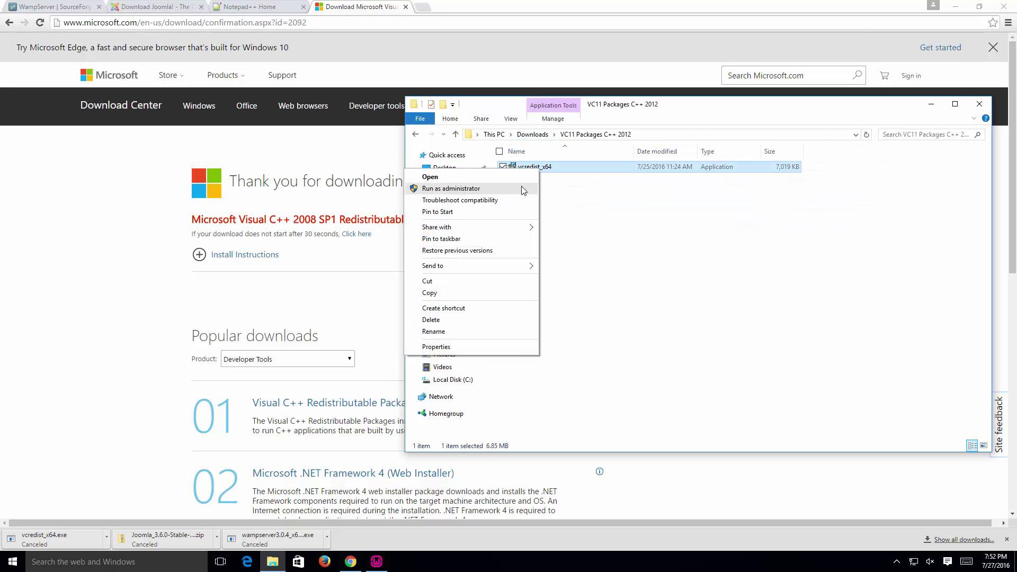
click(523, 190)
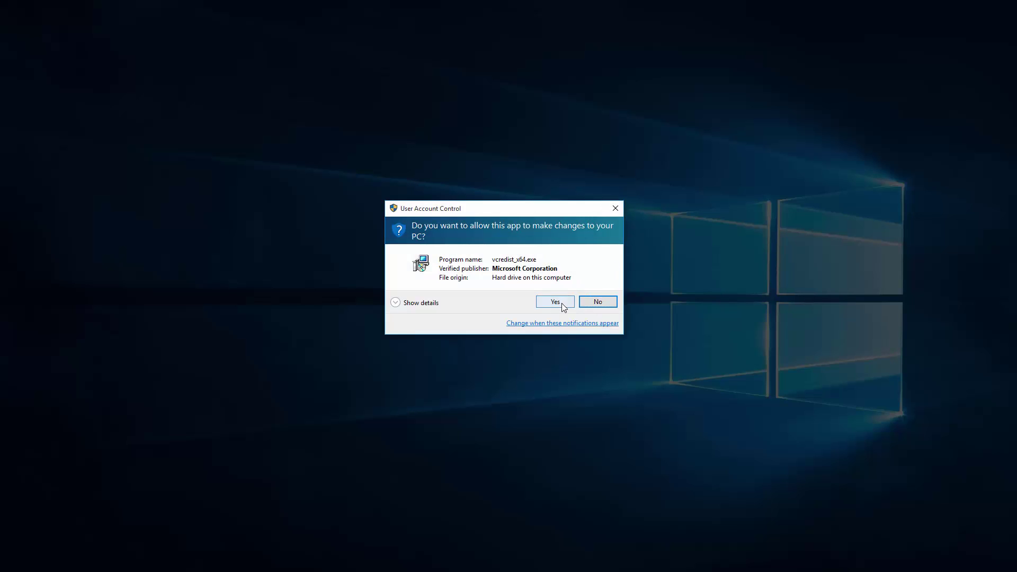
click(562, 306)
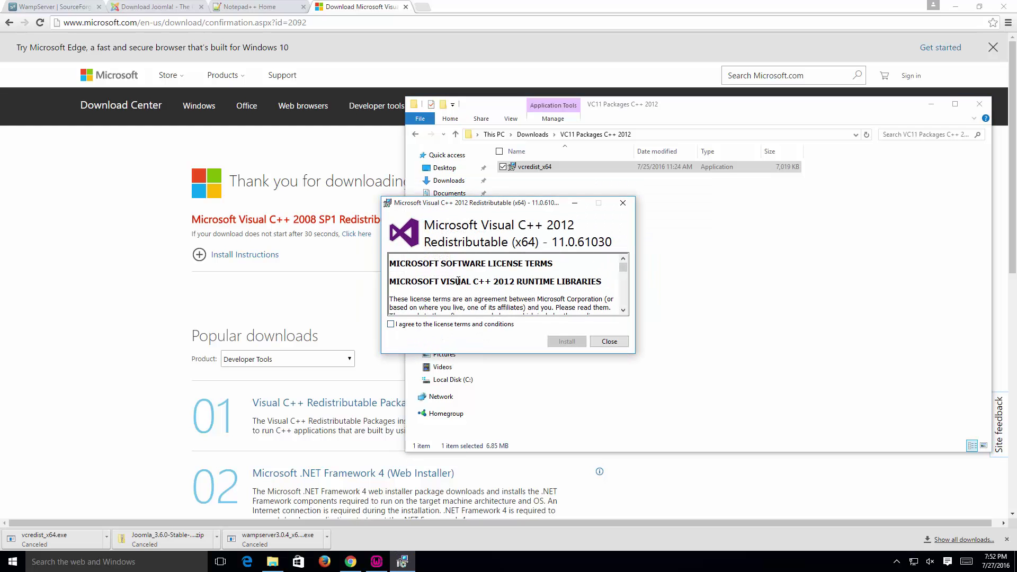
click(392, 325)
click(567, 342)
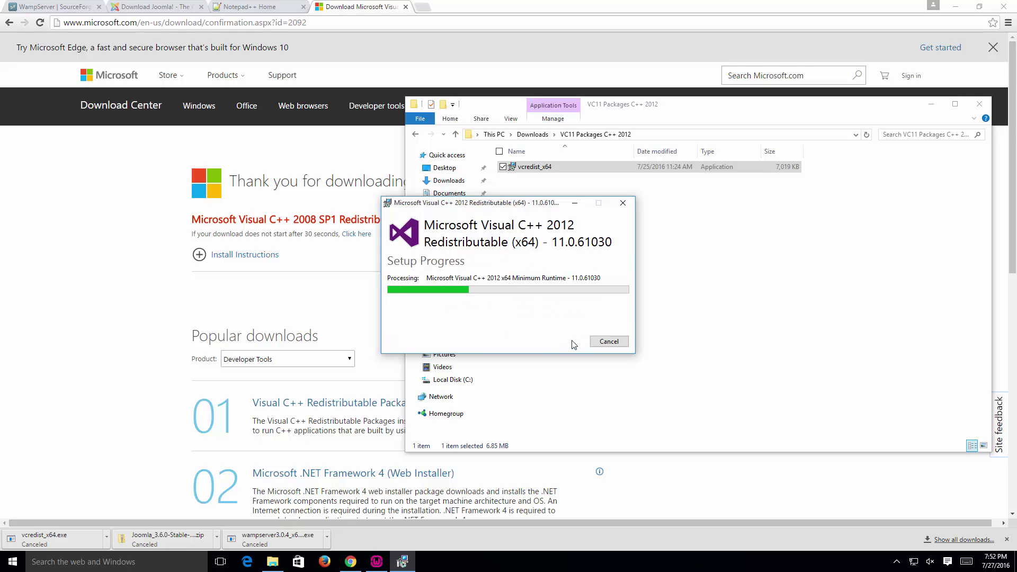
click(612, 343)
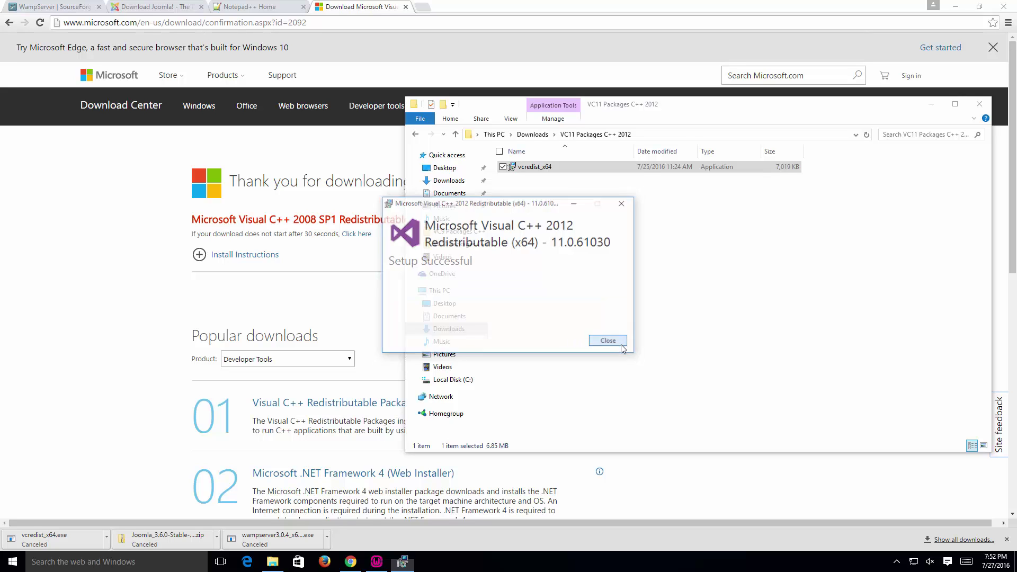
Step: Install the Visual C++ 2013 x64 redistributable from the VC13 folder as administrator, accepting the license
click(539, 137)
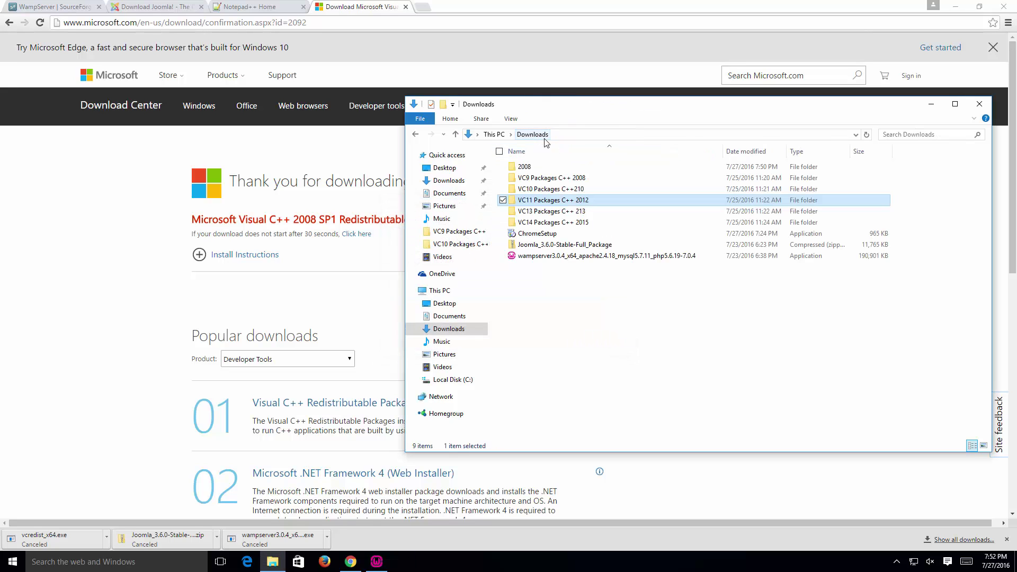
double_click(606, 218)
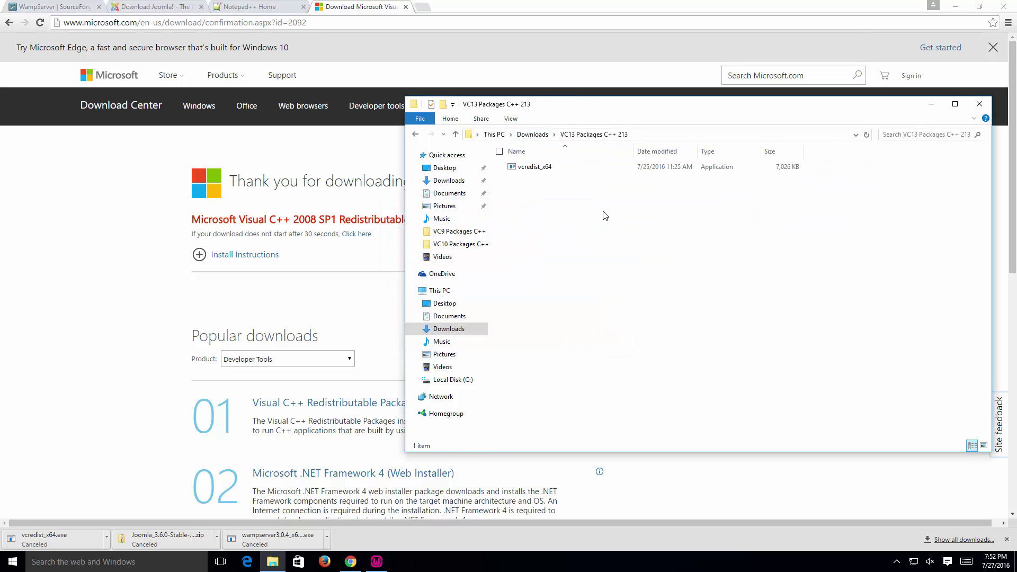
right_click(546, 171)
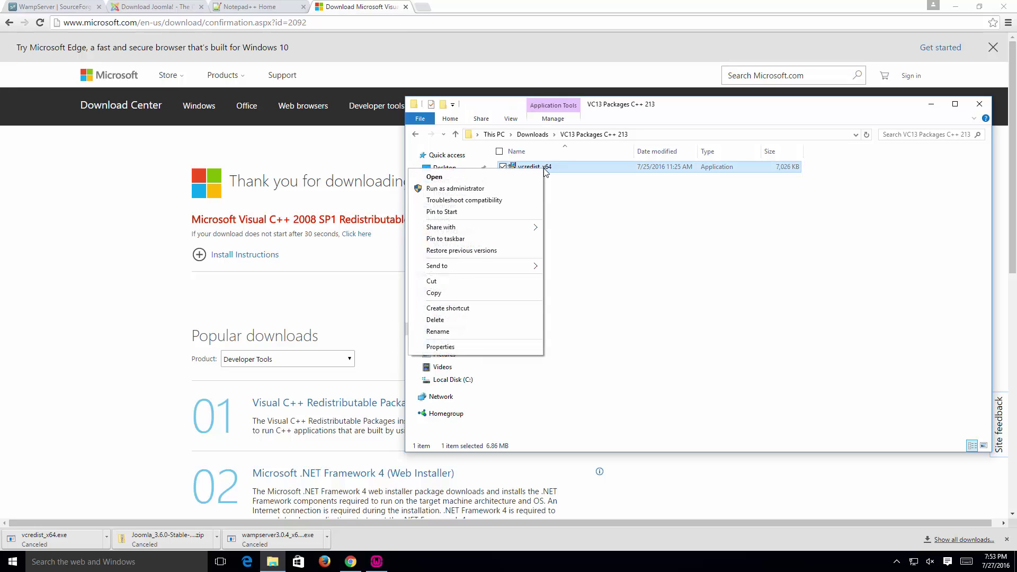
click(520, 188)
click(553, 300)
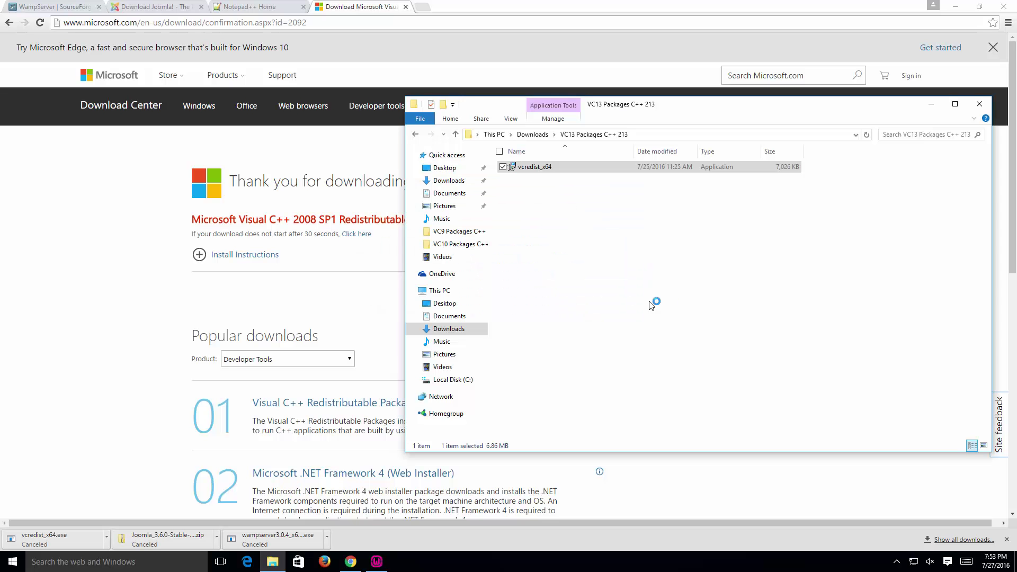
click(391, 325)
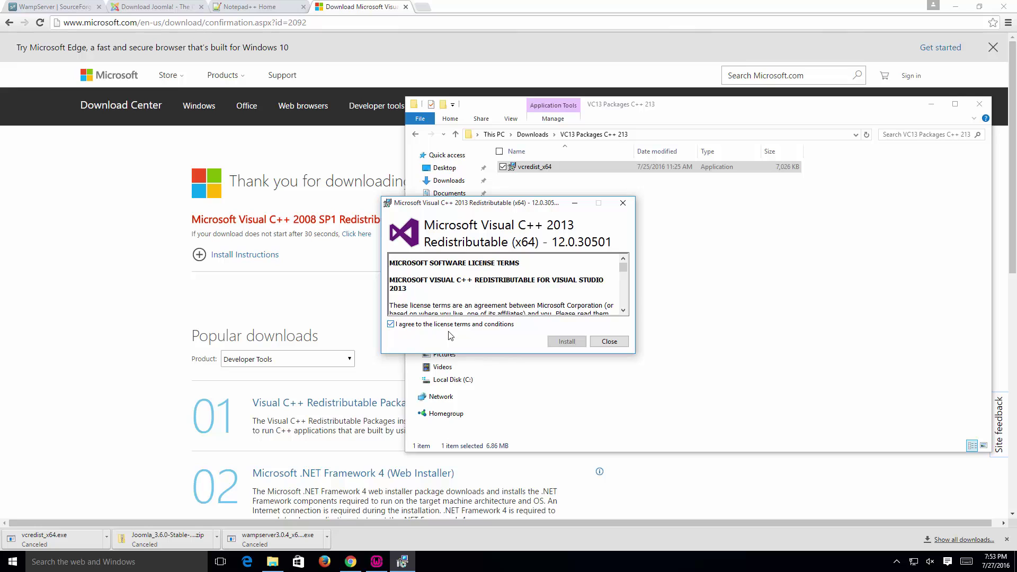
click(566, 342)
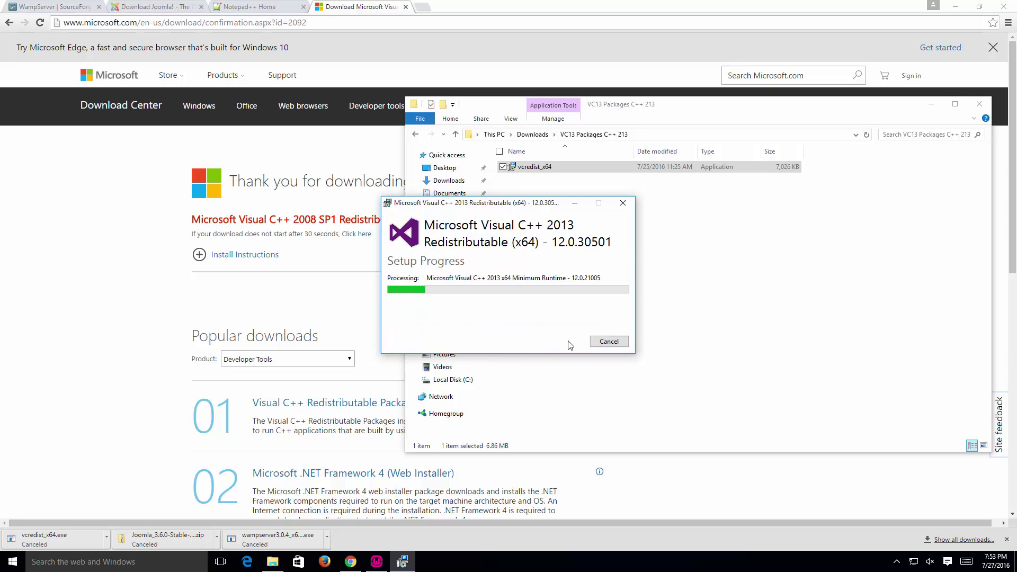
click(608, 342)
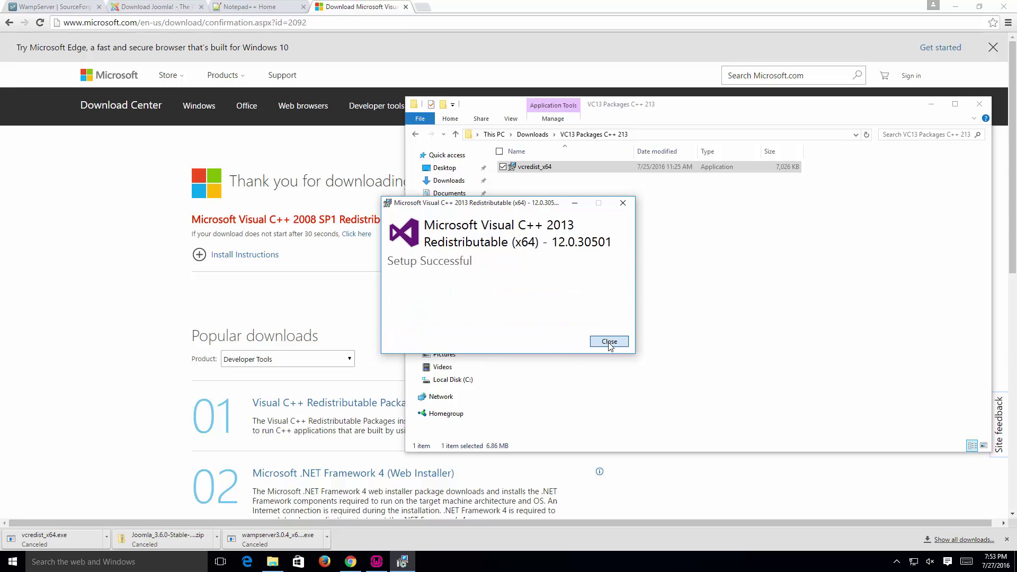
Step: Install the Visual C++ 2015 vc_redist.x64 from the VC14 Packages C++ 2015 folder as administrator
click(533, 134)
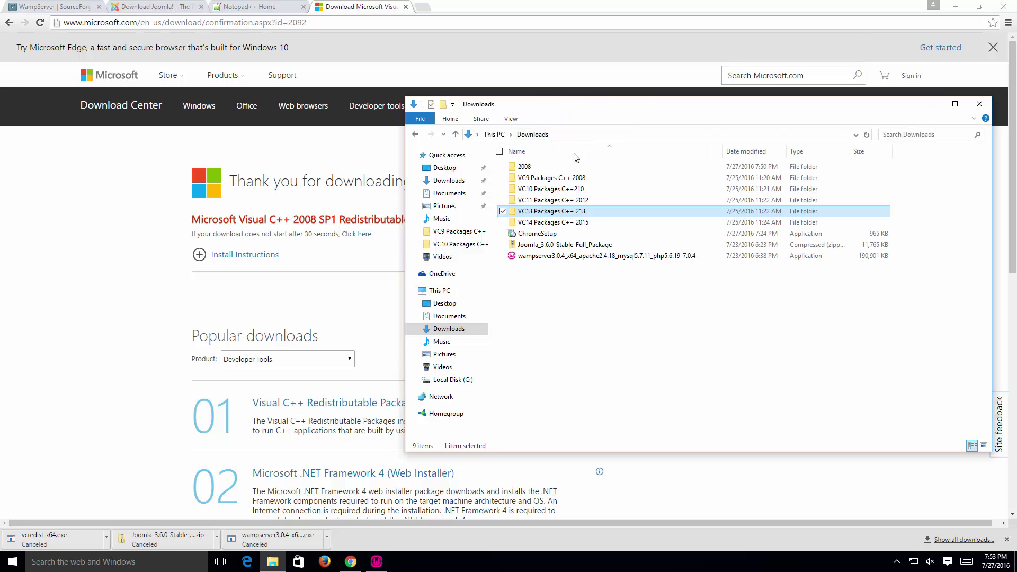
double_click(619, 211)
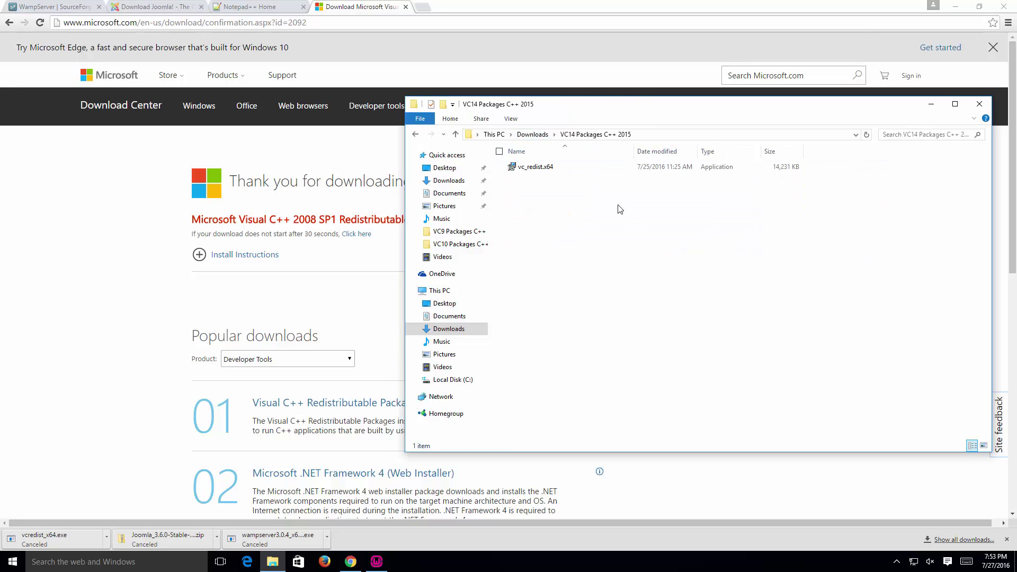
click(536, 167)
right_click(534, 168)
click(513, 192)
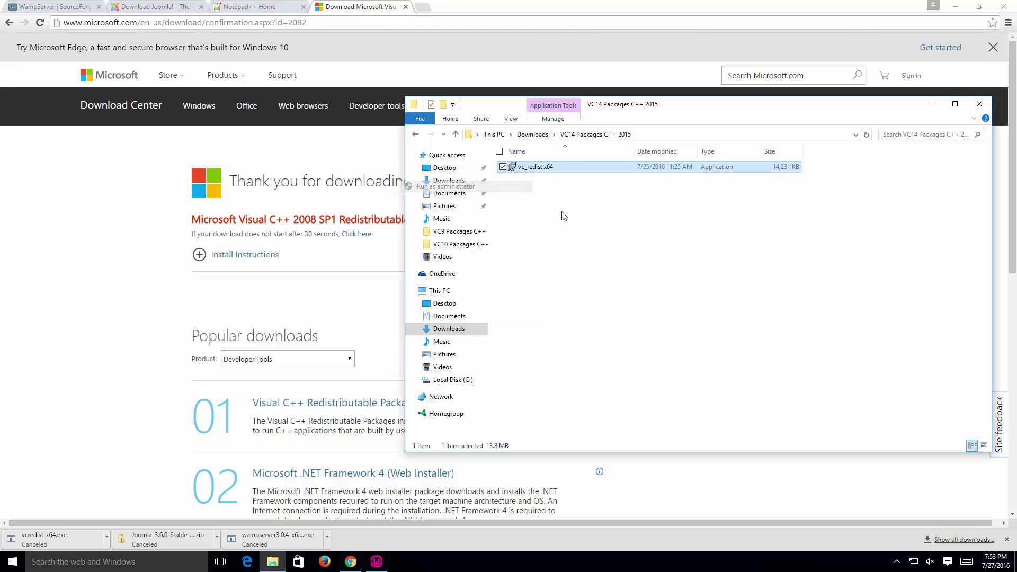
click(554, 302)
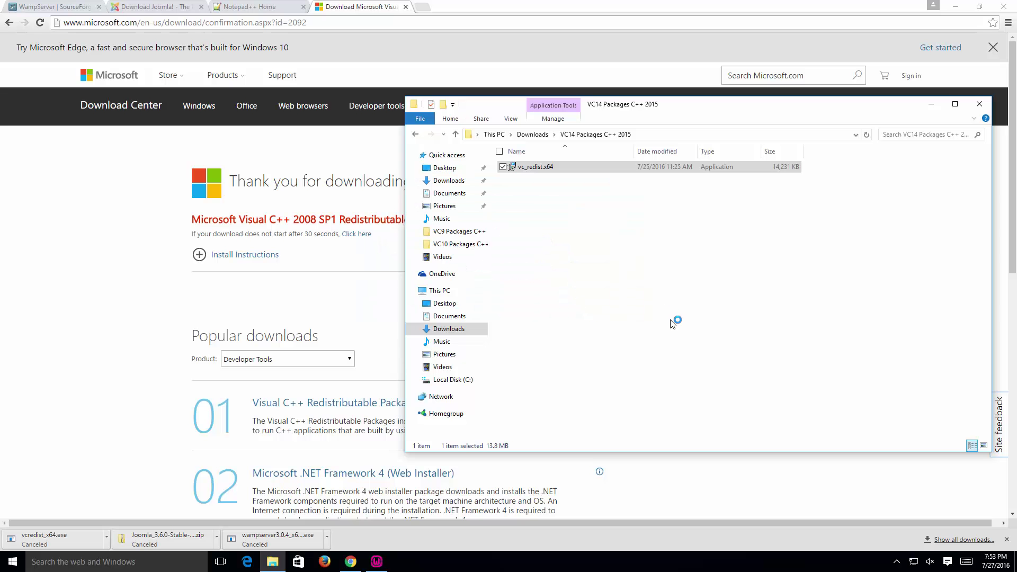
click(470, 325)
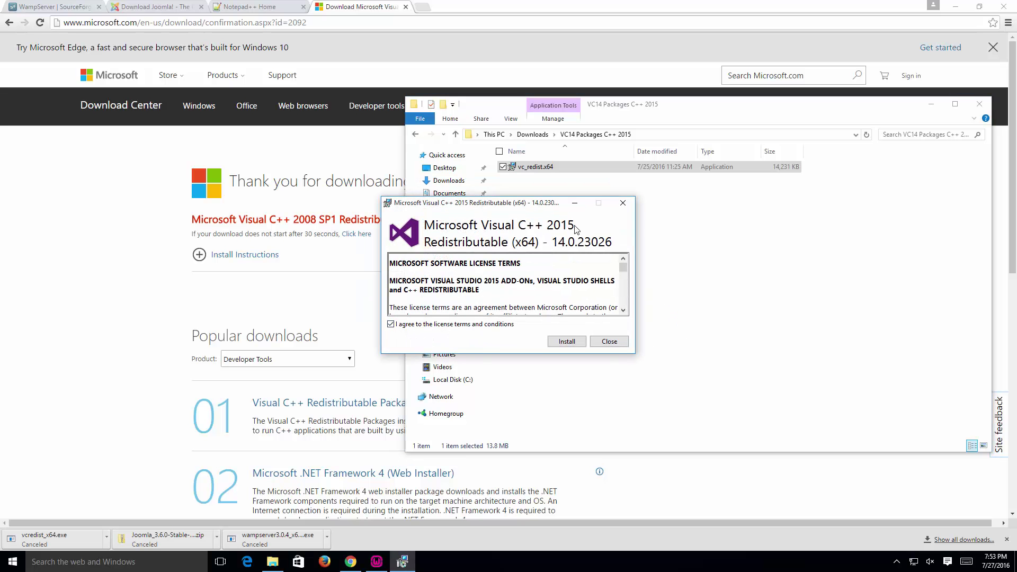
click(567, 342)
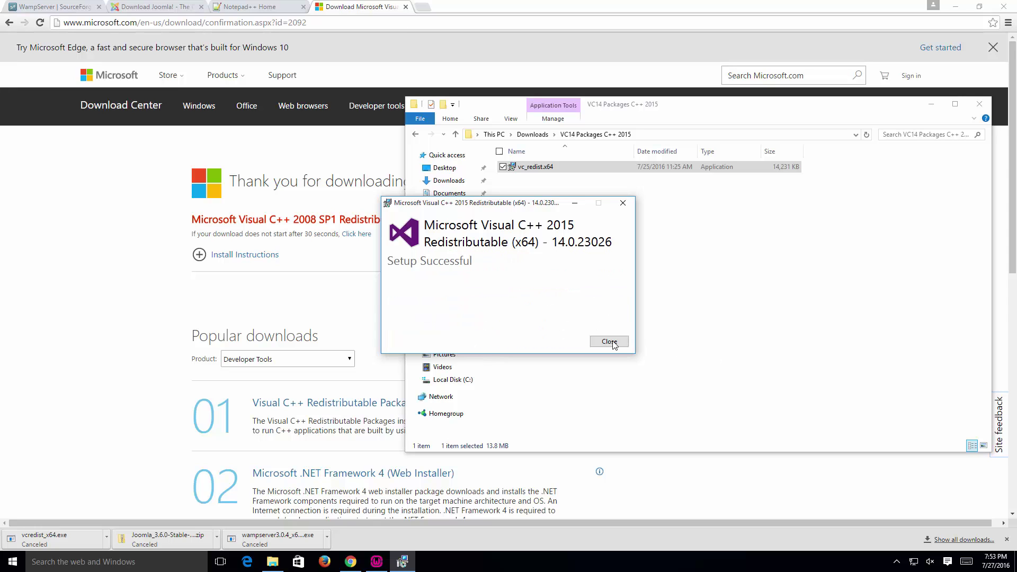
click(609, 342)
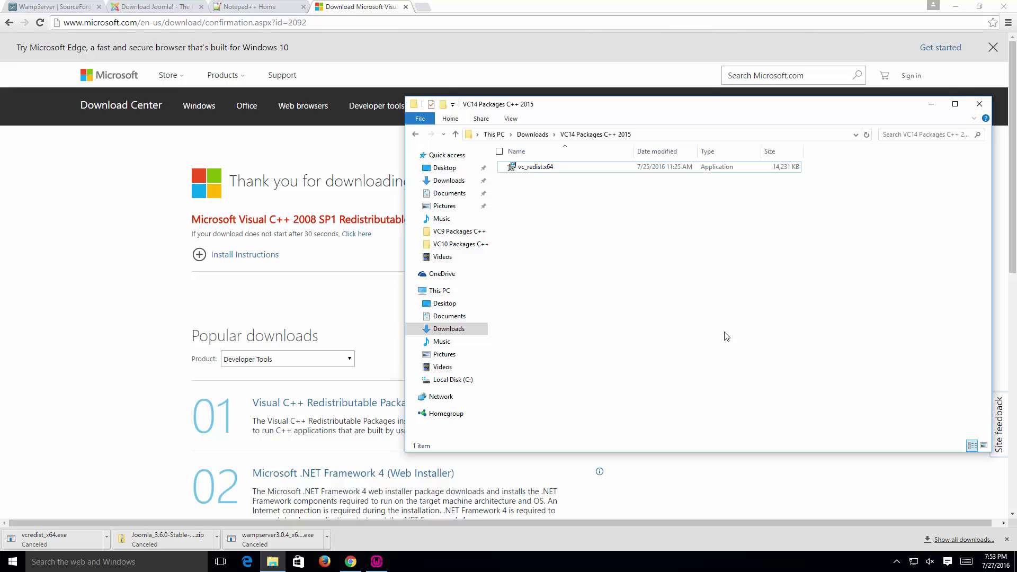
Step: Confirm in Control Panel's Programs and Features that the 2008–2015 Visual C++ x64 redistributables are installed, then close it
right_click(13, 565)
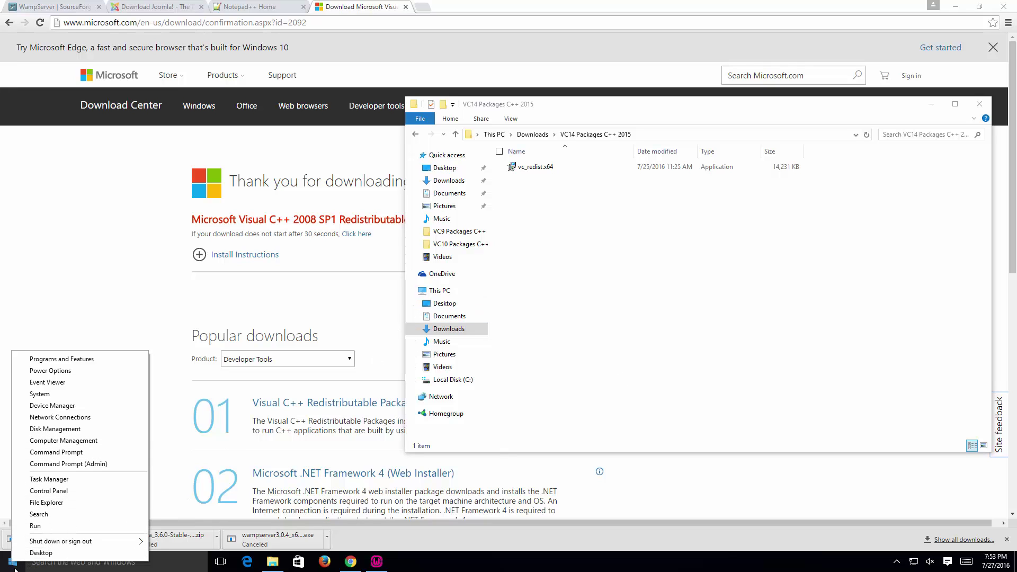
click(117, 496)
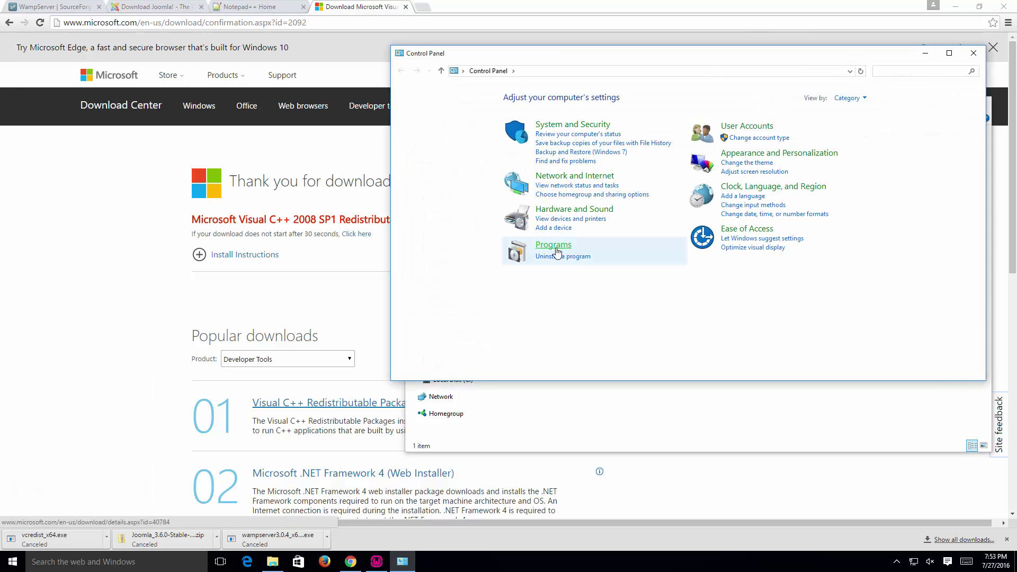
click(571, 259)
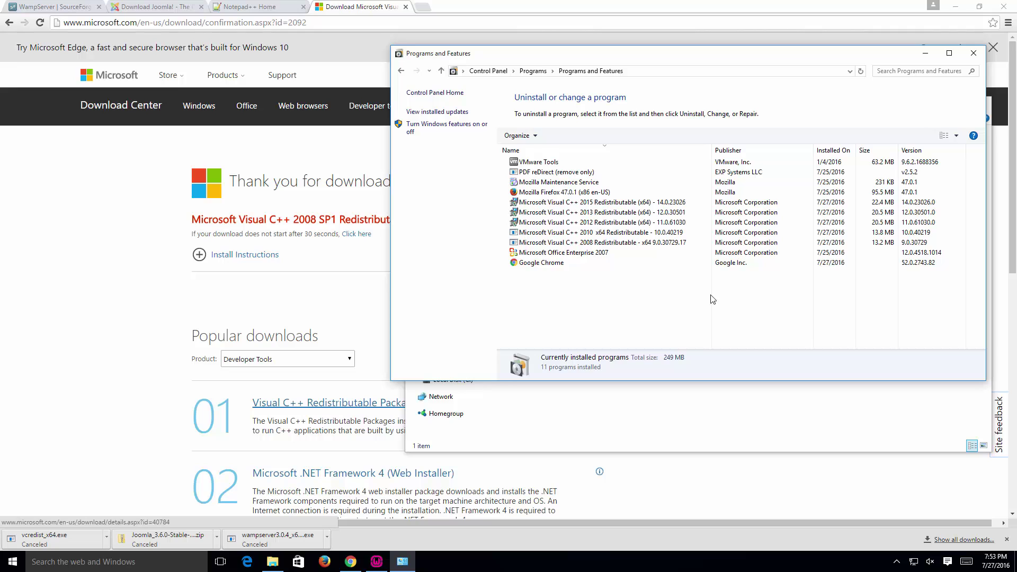
click(681, 252)
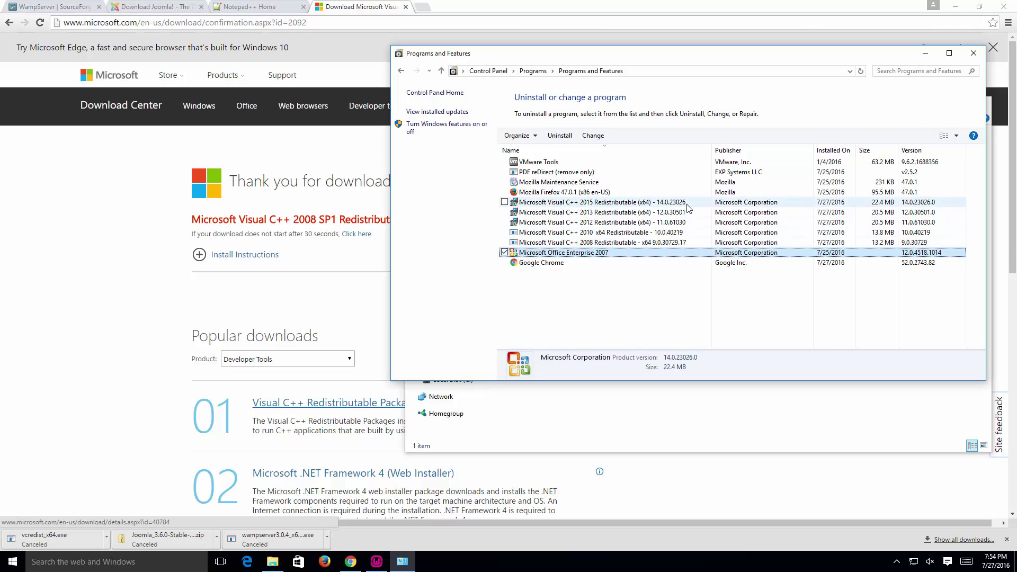
click(687, 242)
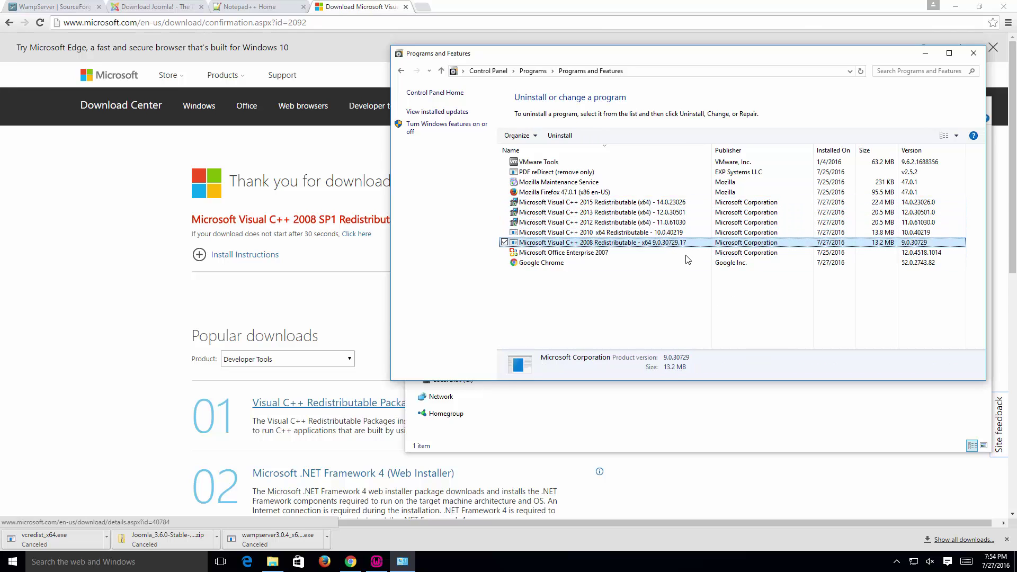
click(974, 53)
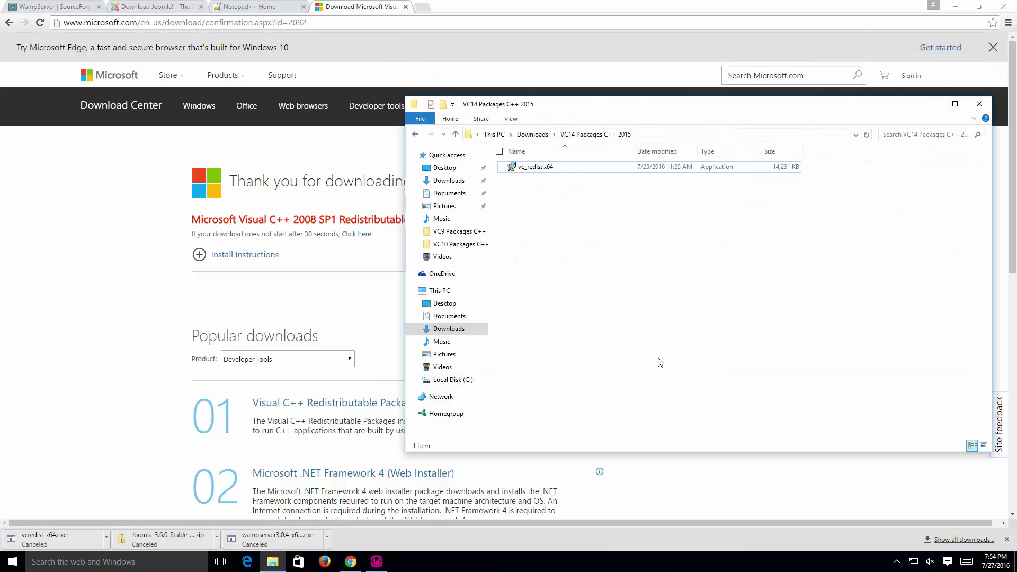
click(881, 18)
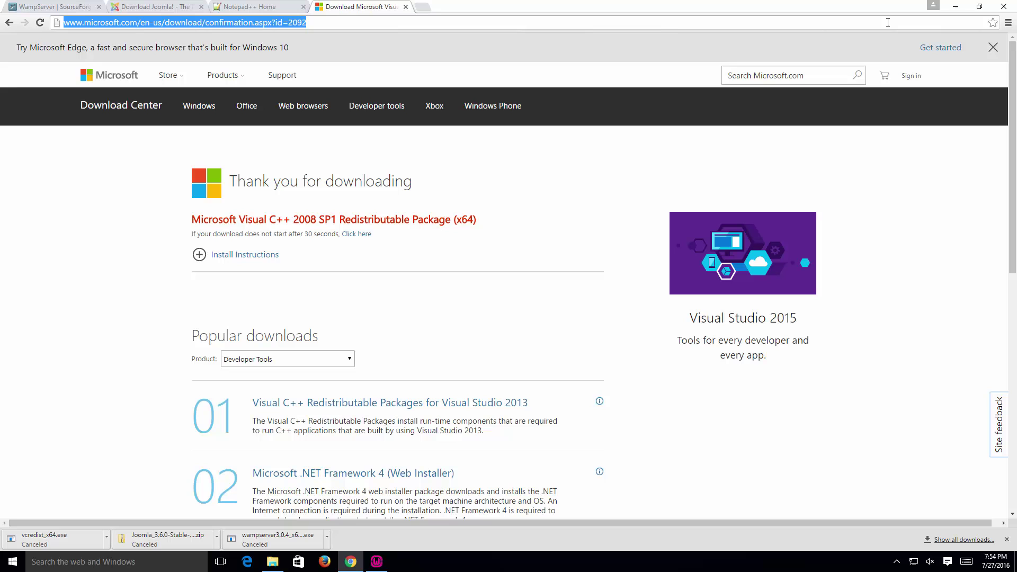
Step: Close Chrome and File Explorer, and move the WampServer setup dialog to the screen centre
click(1009, 7)
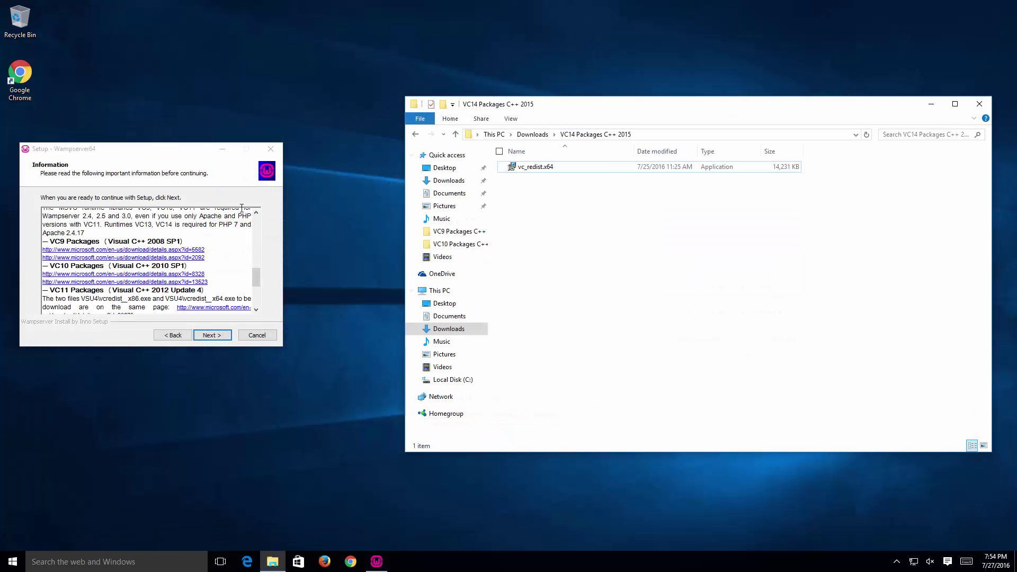
drag(156, 154, 182, 150)
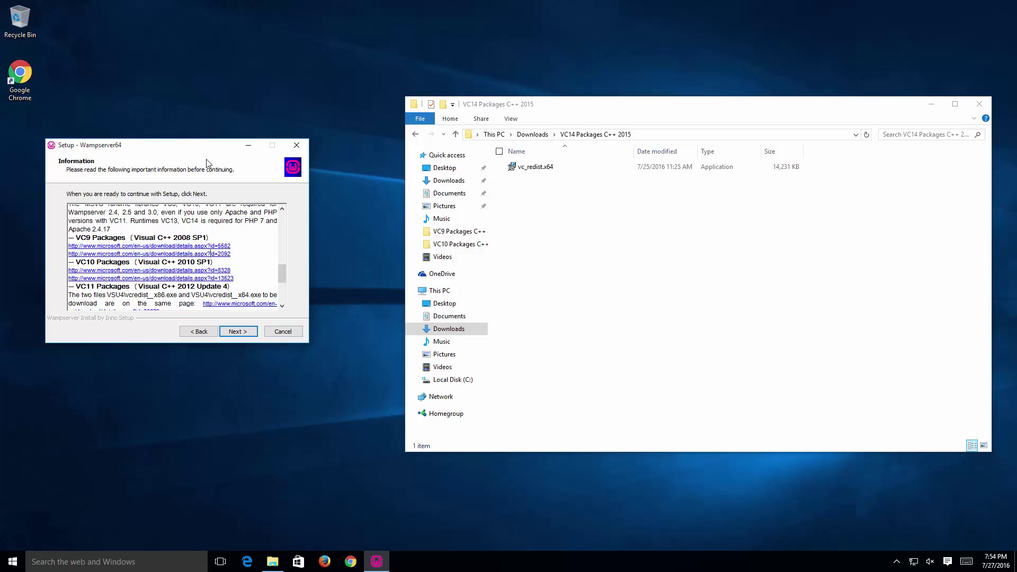
drag(198, 149, 553, 152)
click(979, 105)
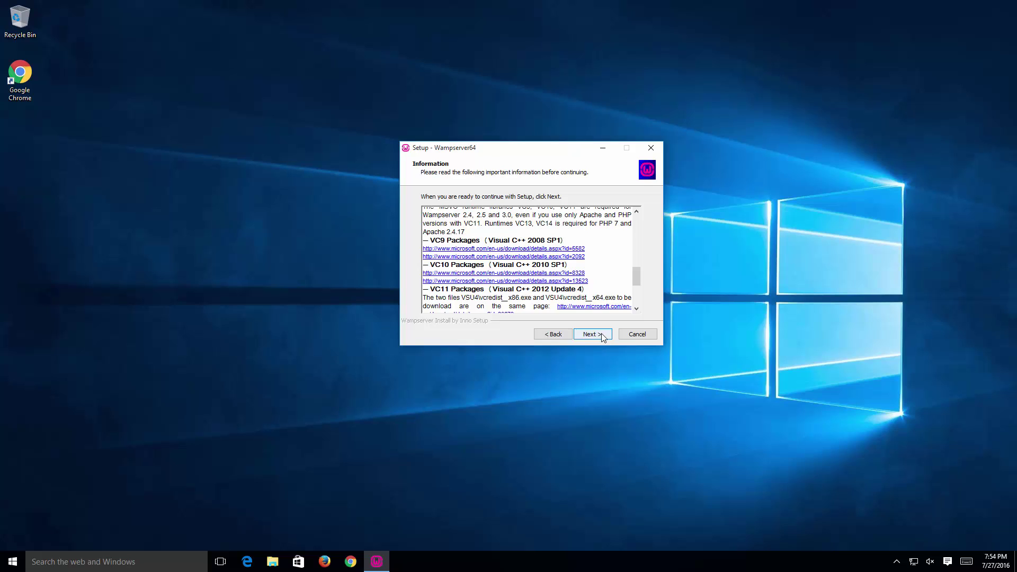
Step: Keep c:\wamp64 as destination and Wampserver64 as Start Menu folder, reaching Ready to Install
click(603, 335)
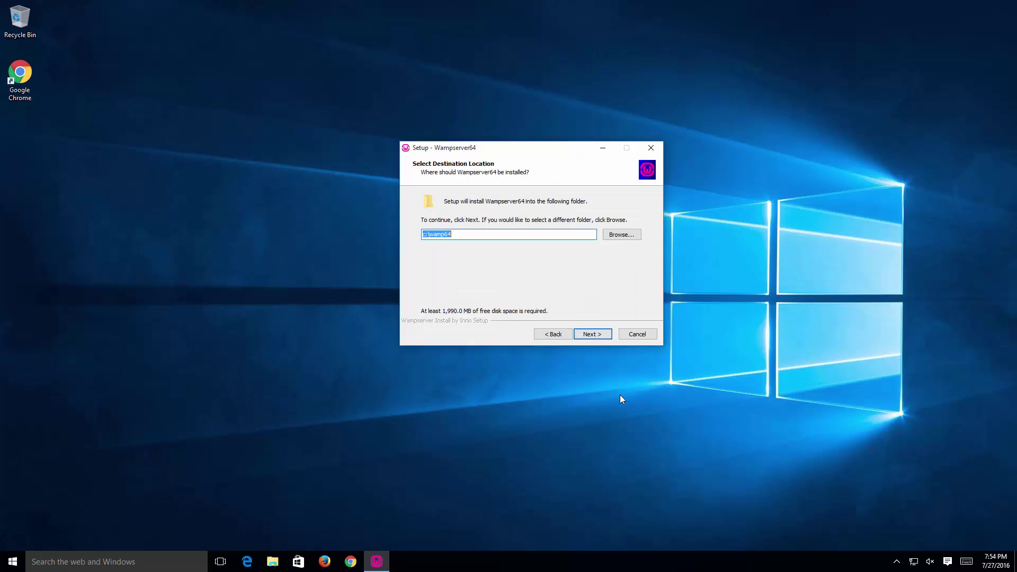
click(553, 233)
click(592, 334)
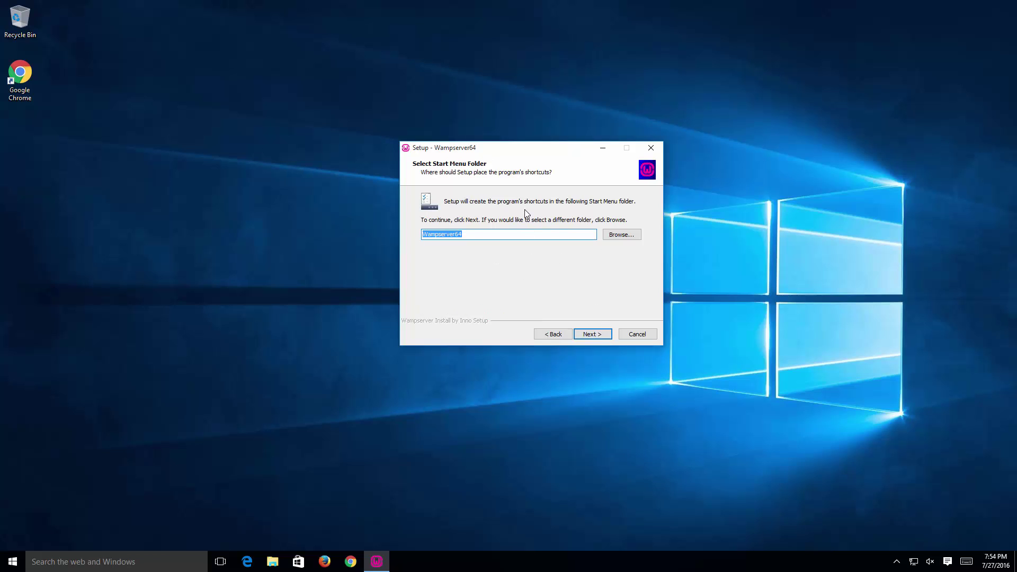
click(598, 335)
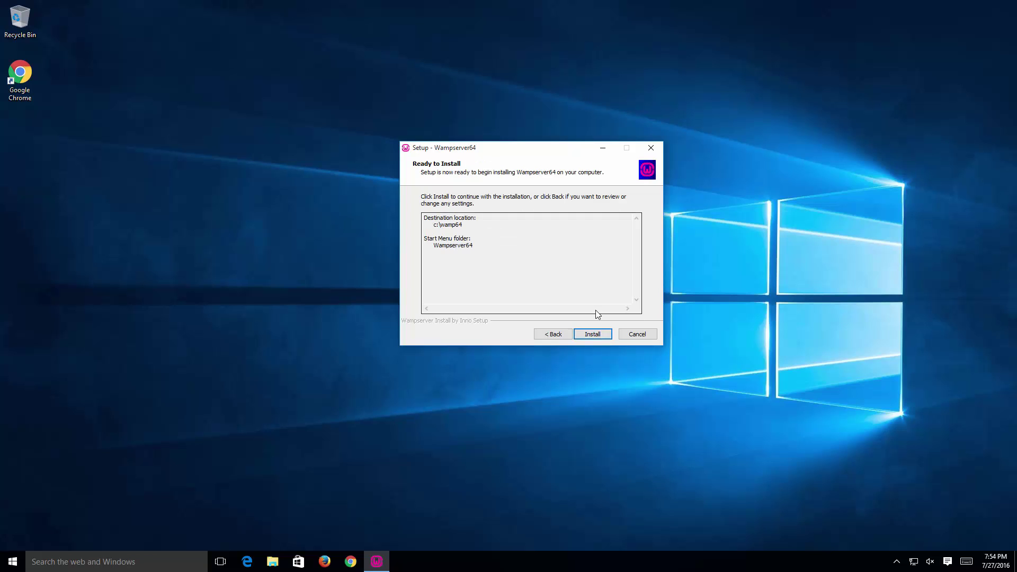
Step: Install WampServer64, keeping Internet Explorer as browser and Notepad as text editor
click(597, 333)
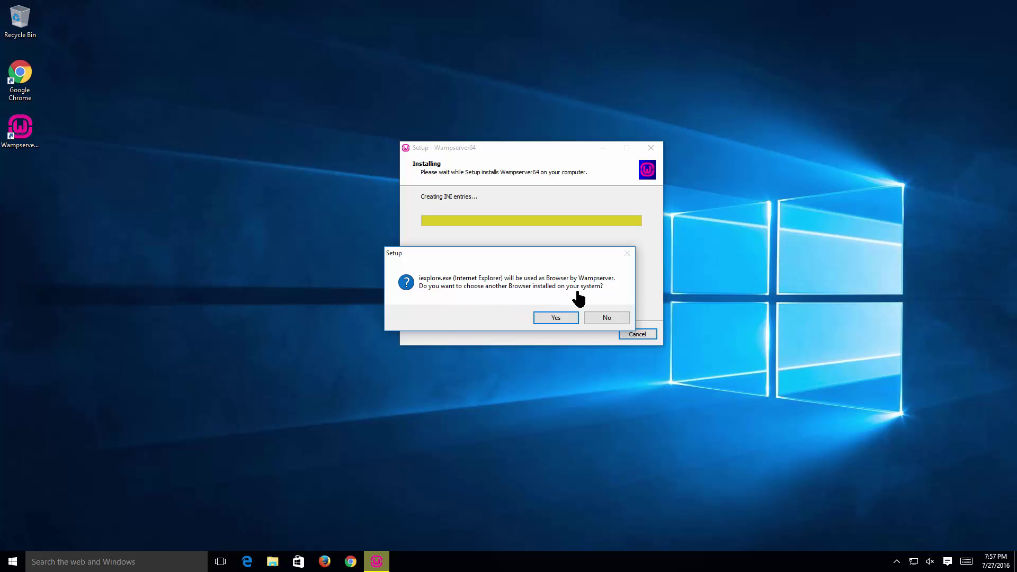
click(615, 319)
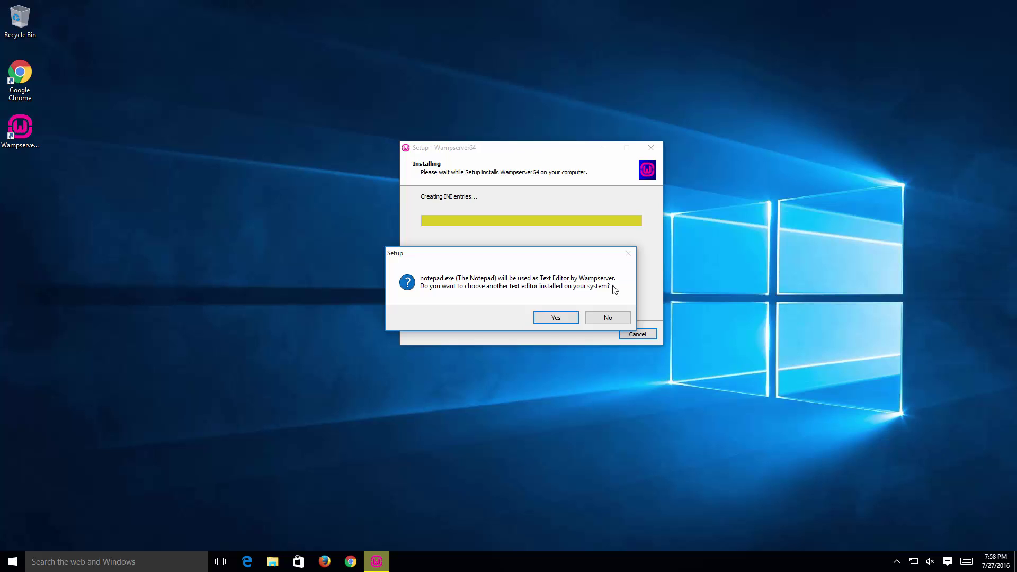
click(607, 318)
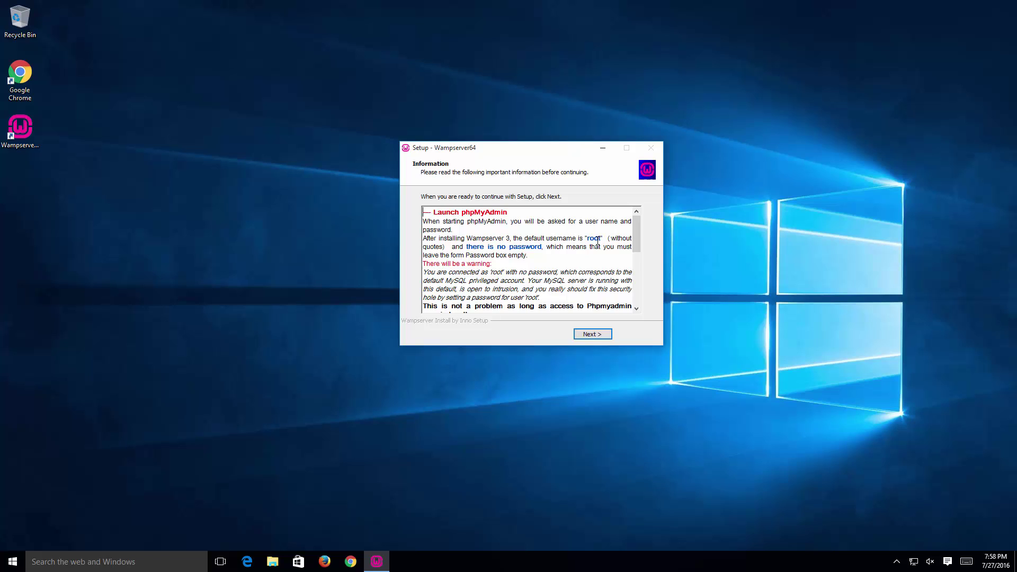
Step: Finish the WampServer setup past the phpMyAdmin information page and check the hidden tray icons
click(602, 337)
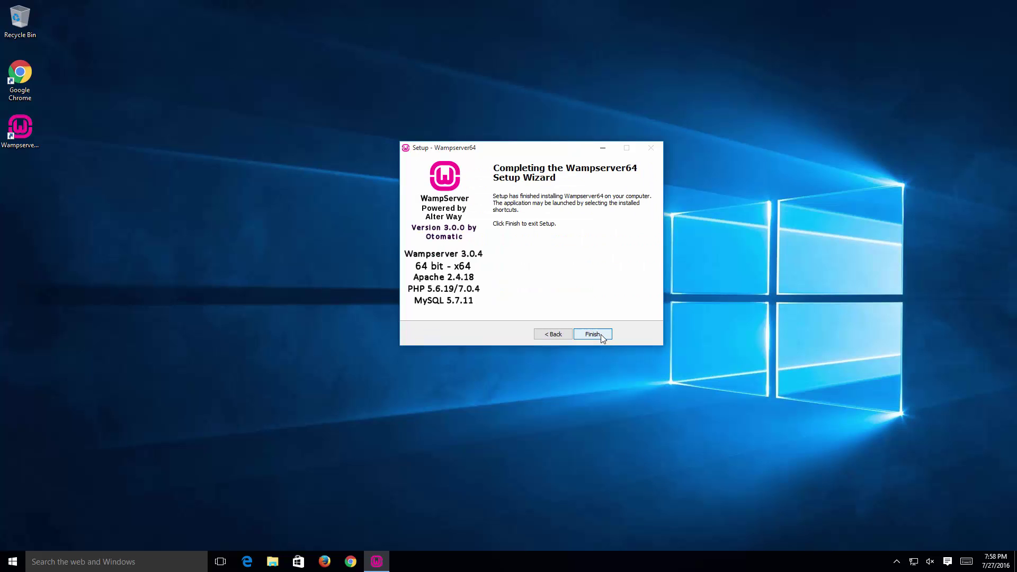
click(594, 334)
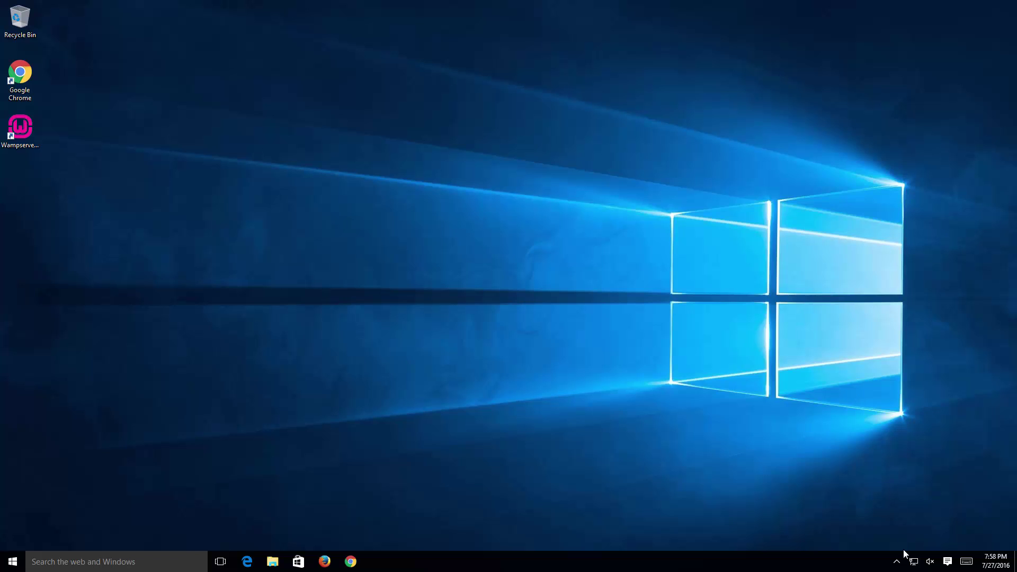
click(898, 564)
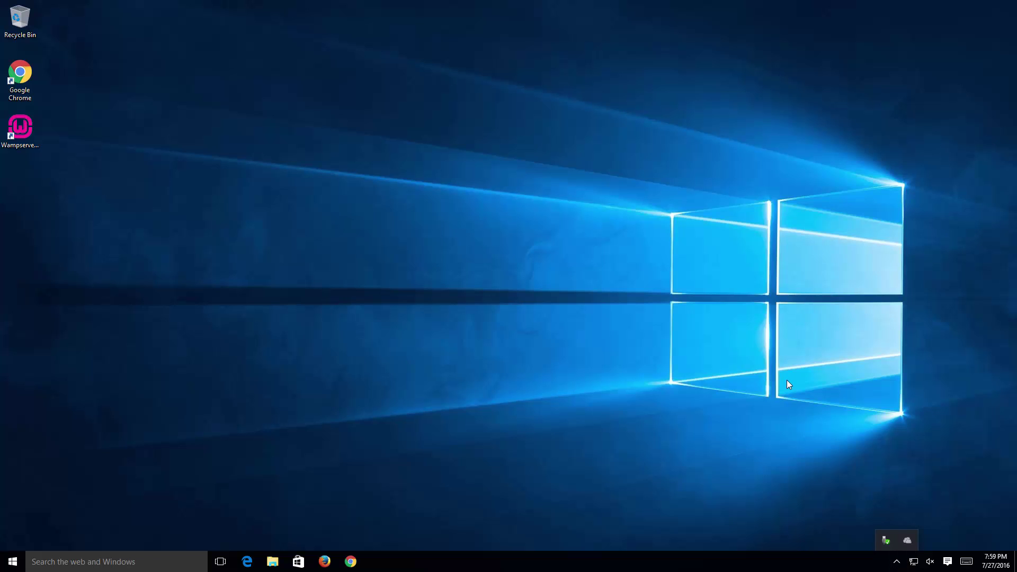
click(554, 367)
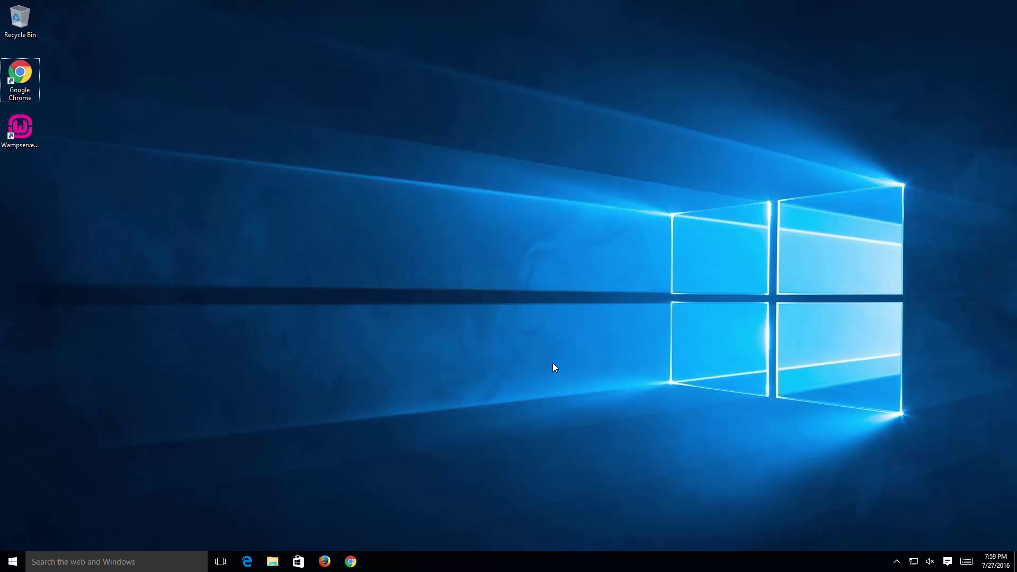
Step: Launch WampServer from the Wampserver64 desktop shortcut, approving wampmanager.exe as administrator
click(15, 132)
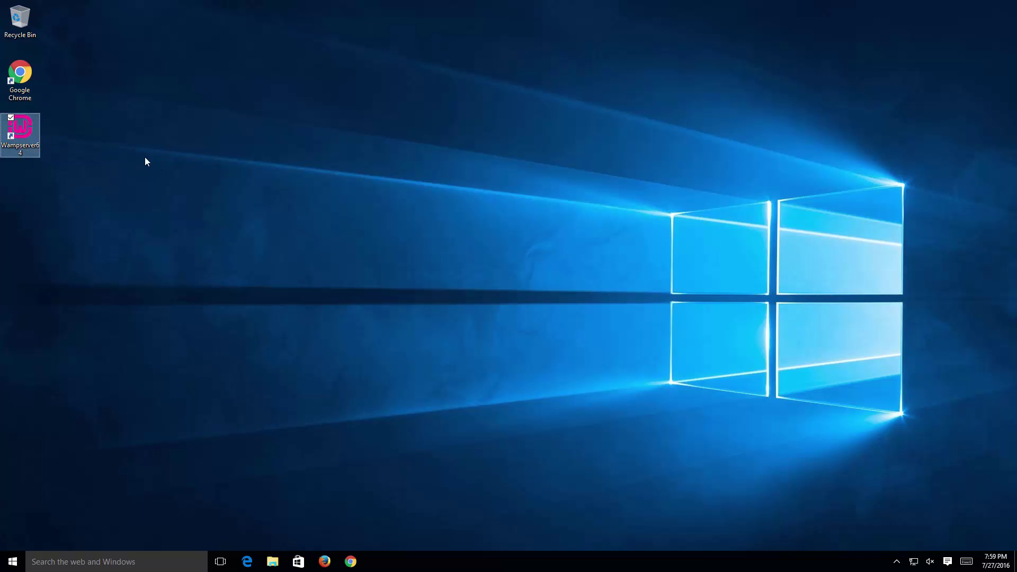
double_click(22, 140)
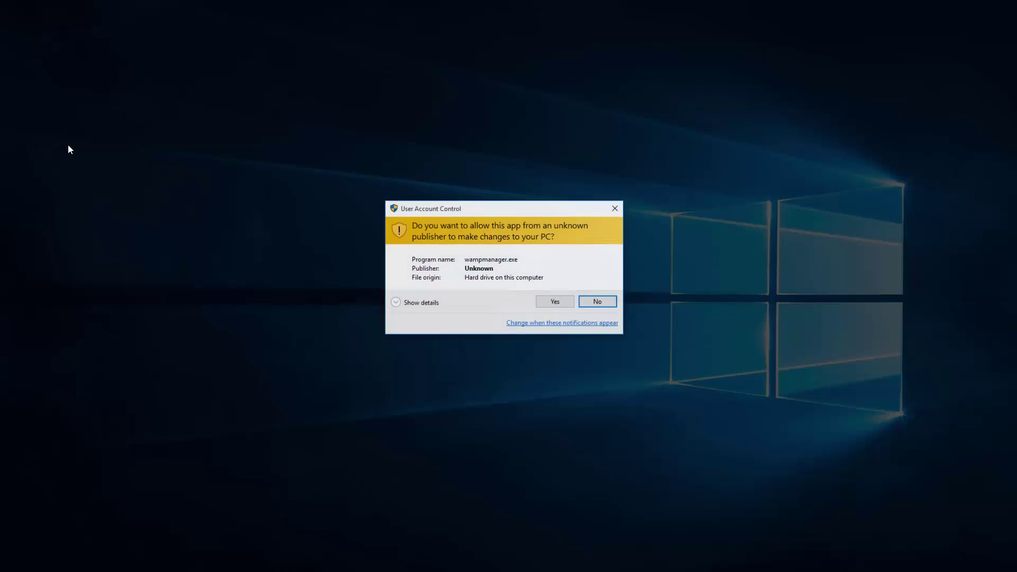
click(558, 306)
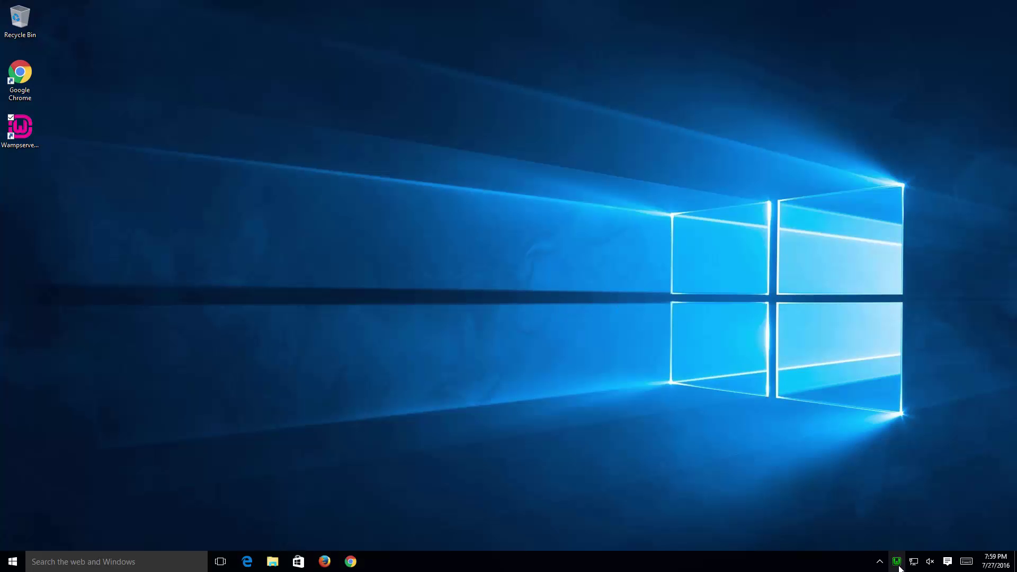
mouse_move(900, 567)
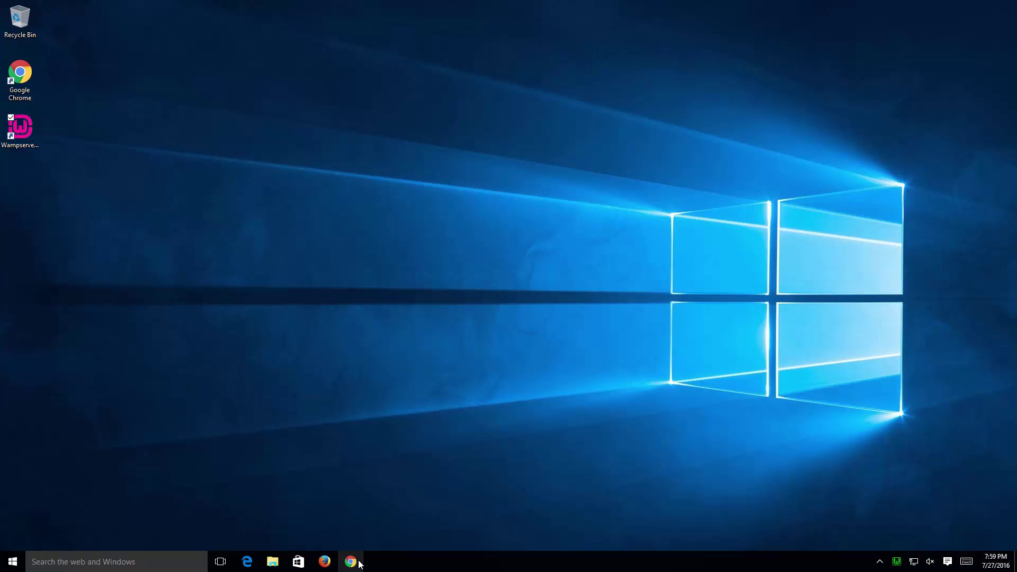
Step: Open Localhost from the WampServer tray menu and maximize the Internet Explorer window
click(897, 561)
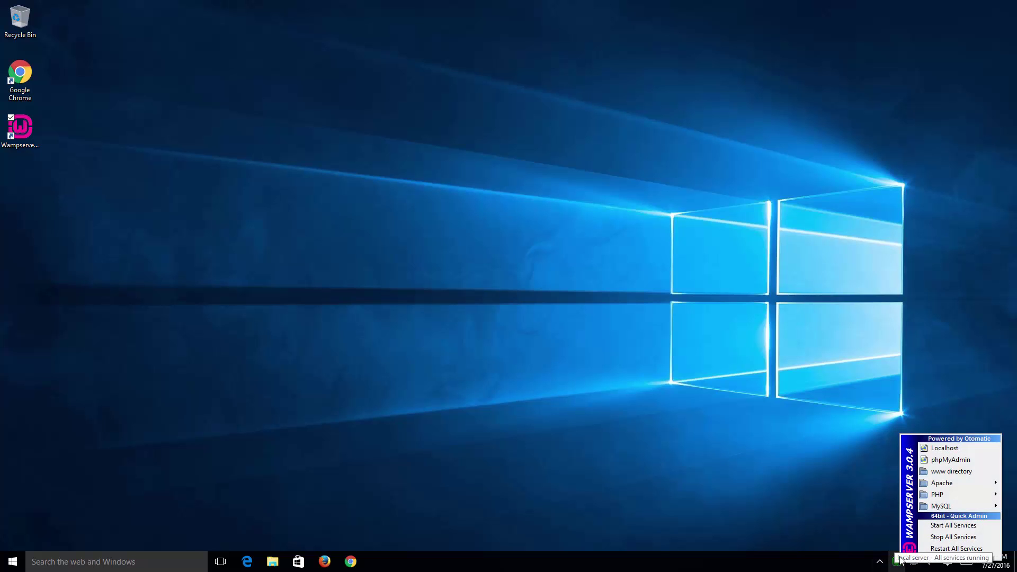
click(974, 451)
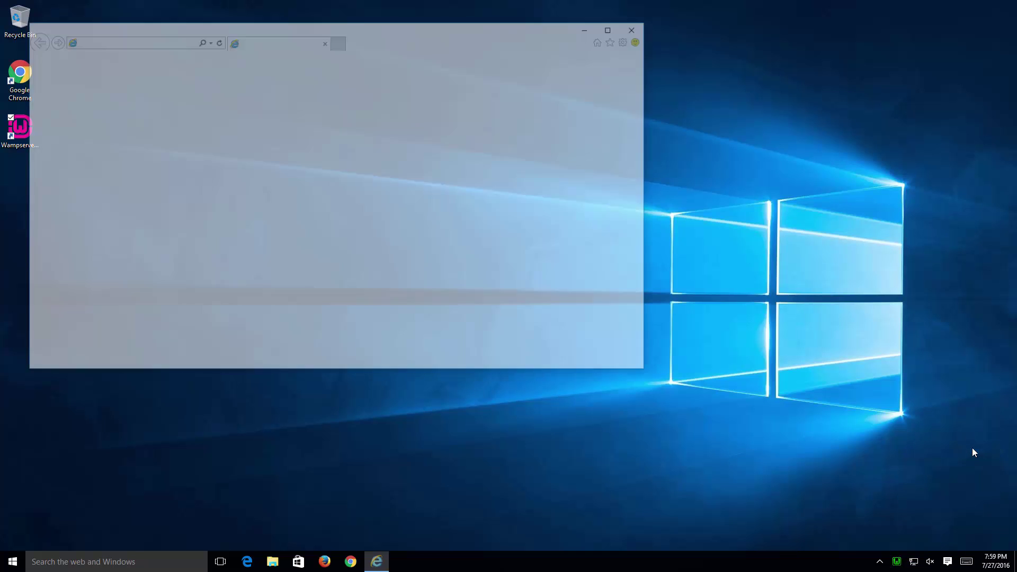
click(614, 26)
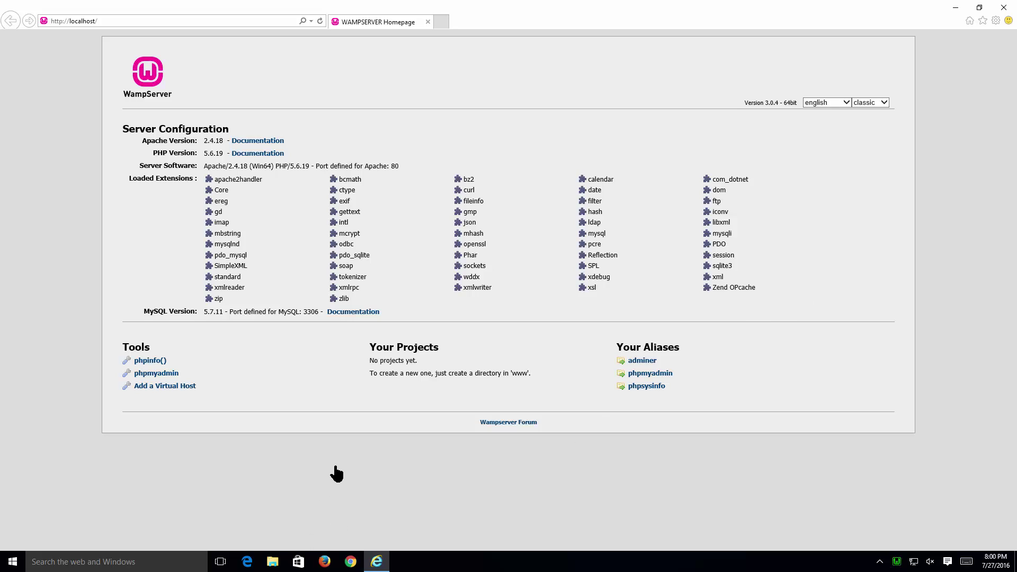
Step: Copy the Joomla_3.6.0-Stable-Full_Package zip from the Downloads folder
click(273, 562)
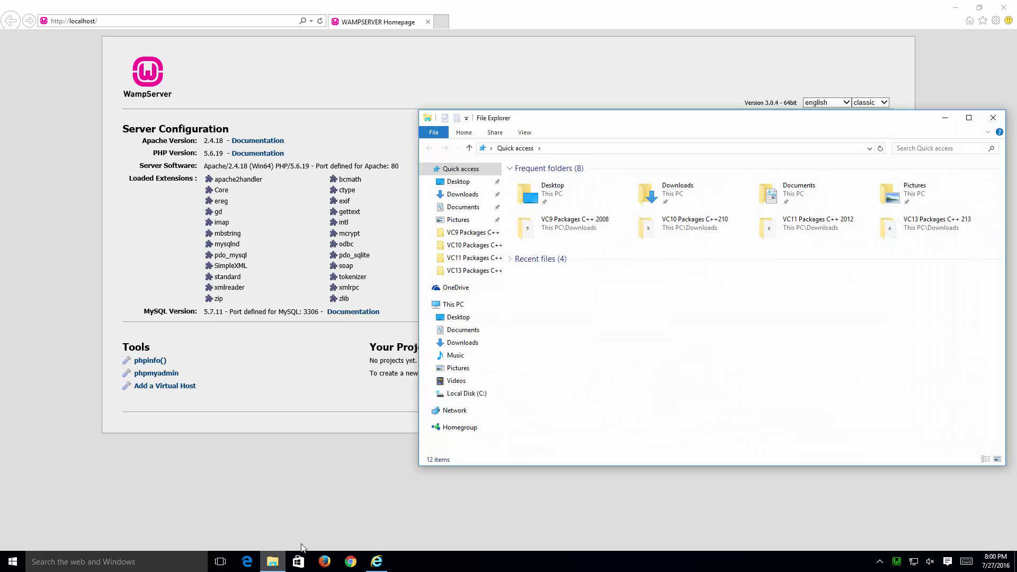
click(463, 195)
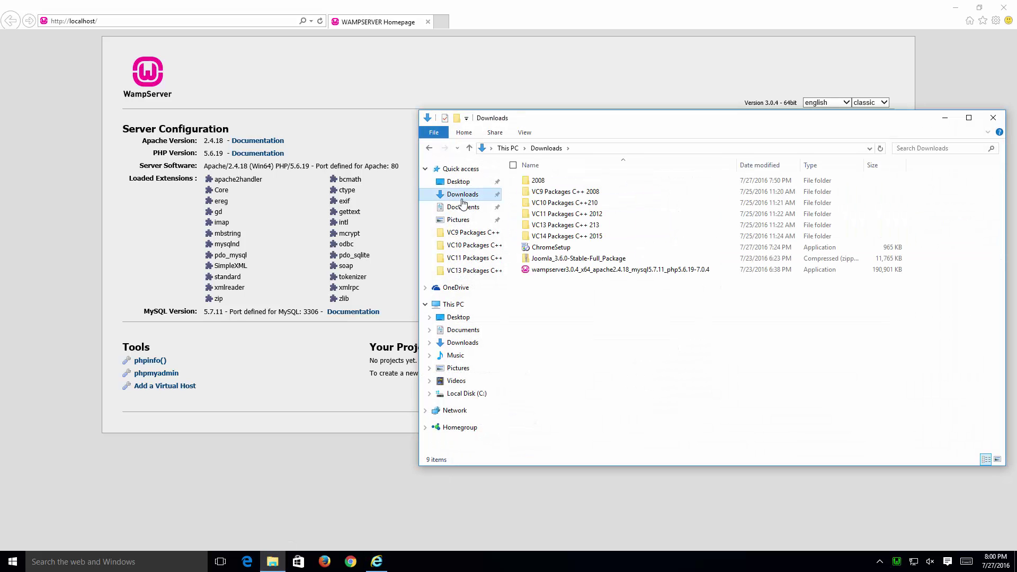
right_click(588, 262)
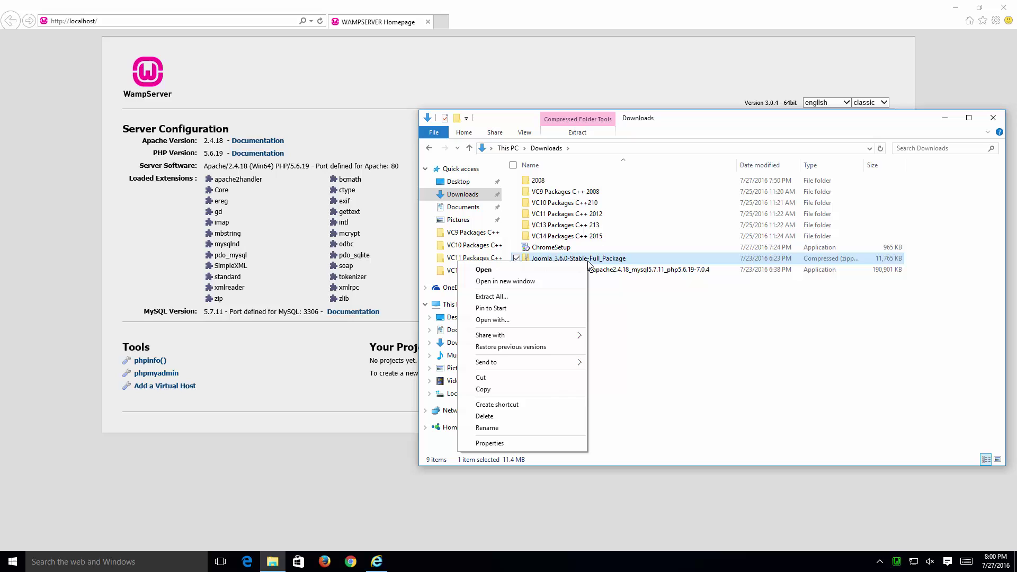
click(546, 392)
click(466, 393)
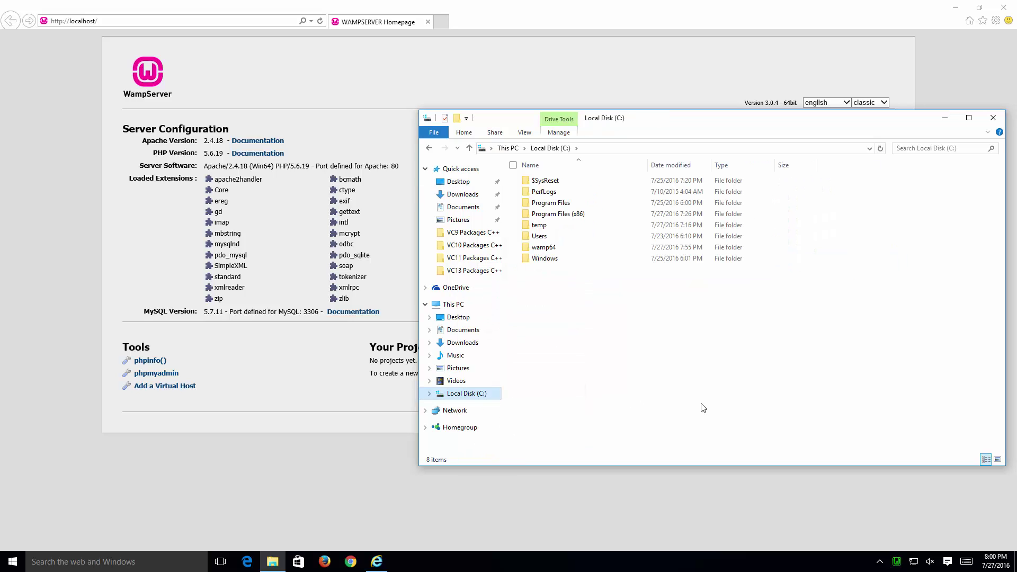
click(591, 251)
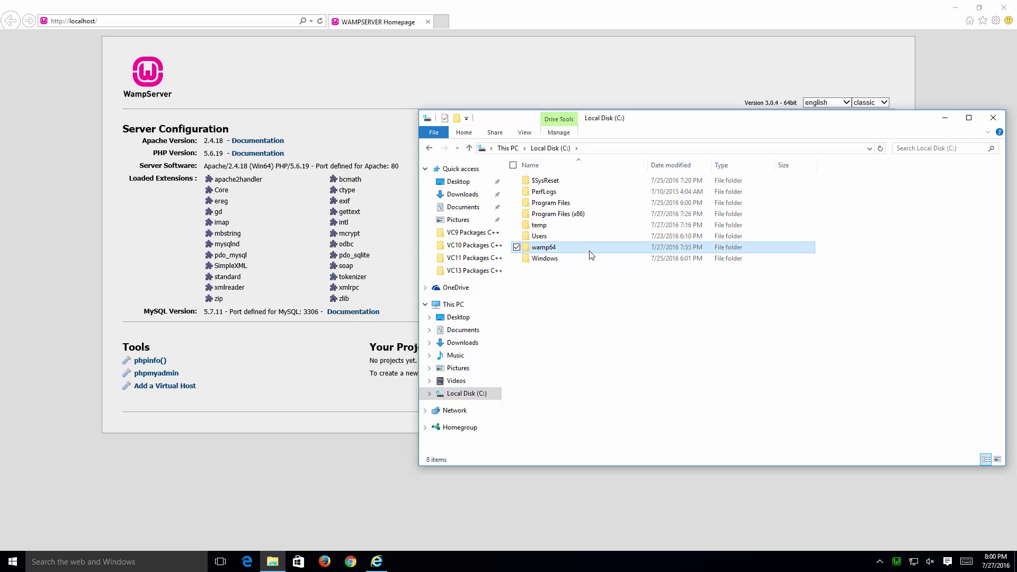
double_click(604, 250)
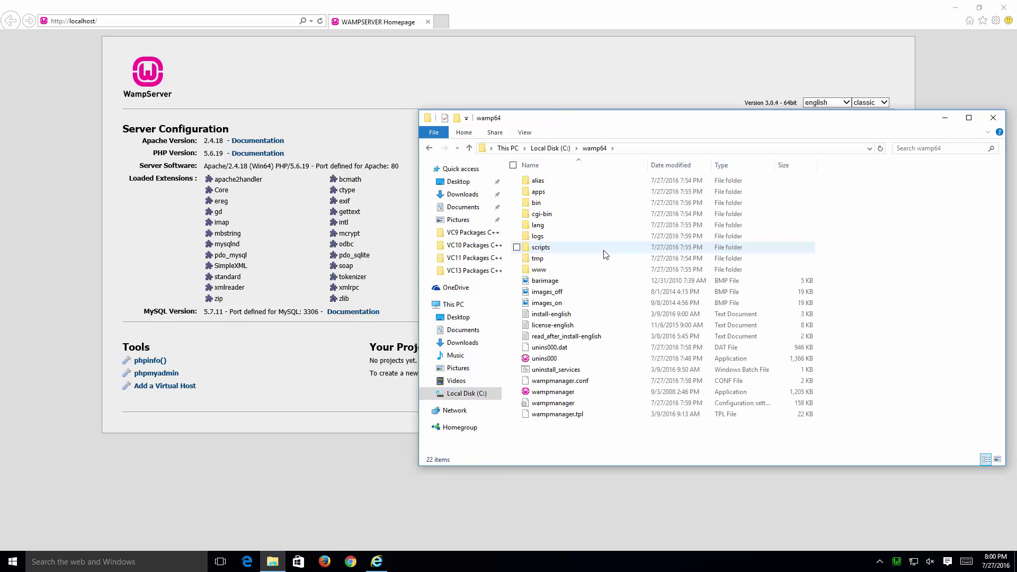
click(617, 274)
double_click(618, 275)
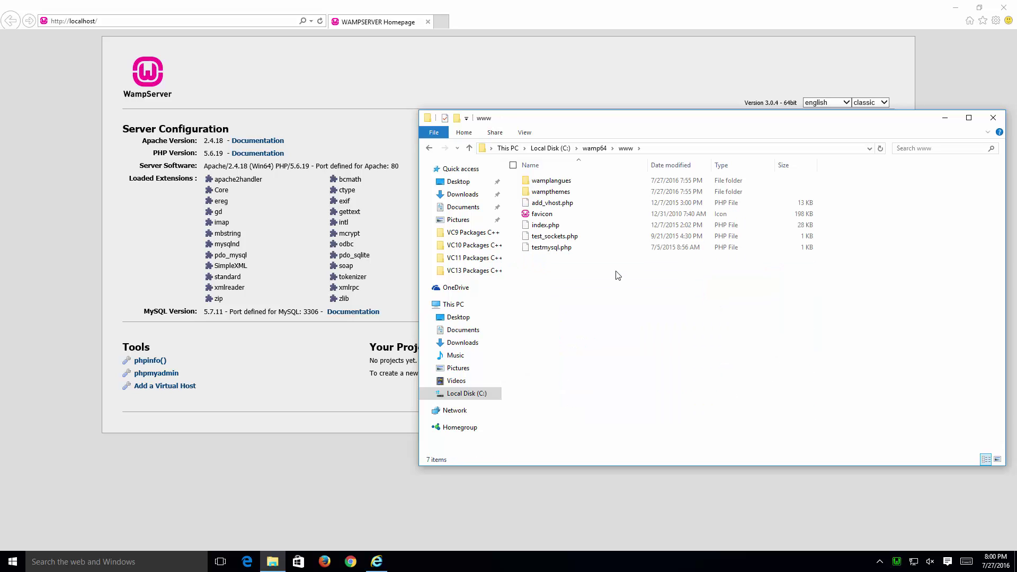
right_click(549, 287)
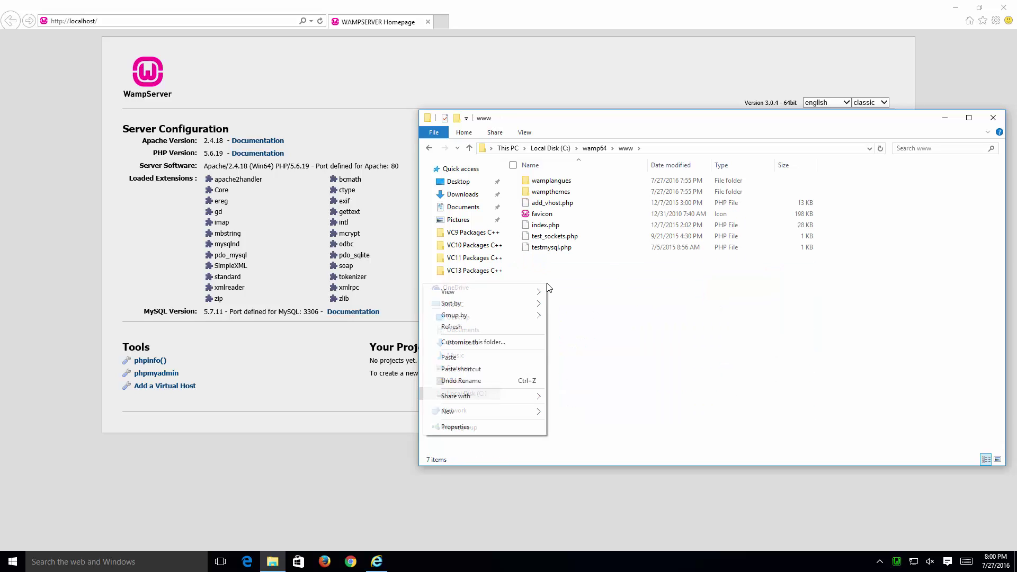
click(537, 358)
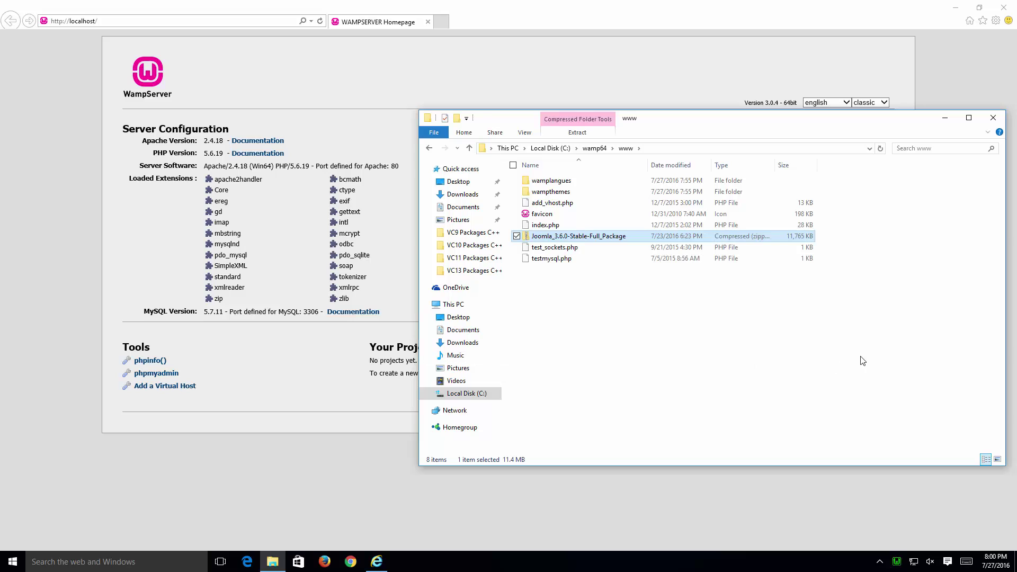
click(691, 369)
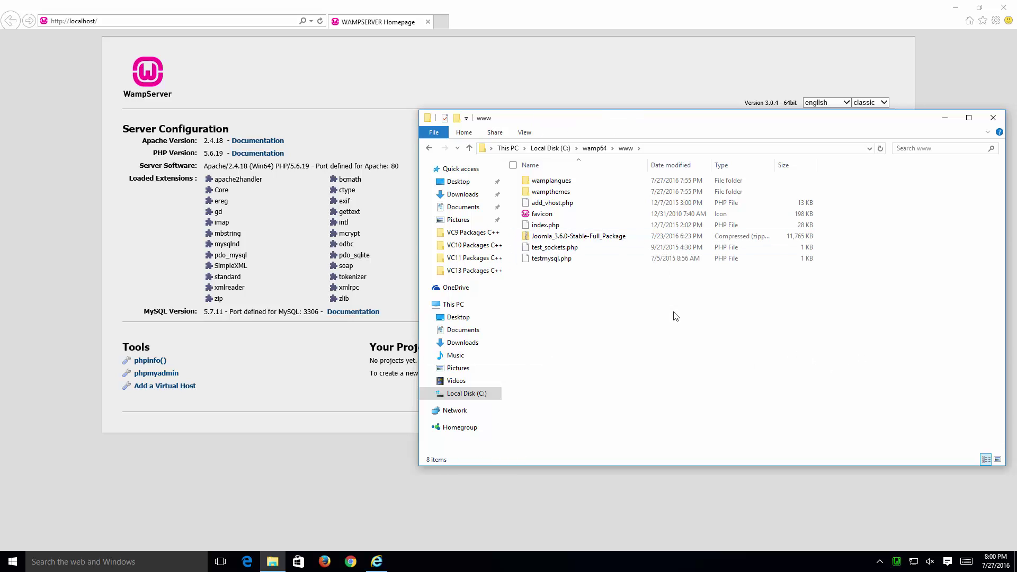
right_click(561, 297)
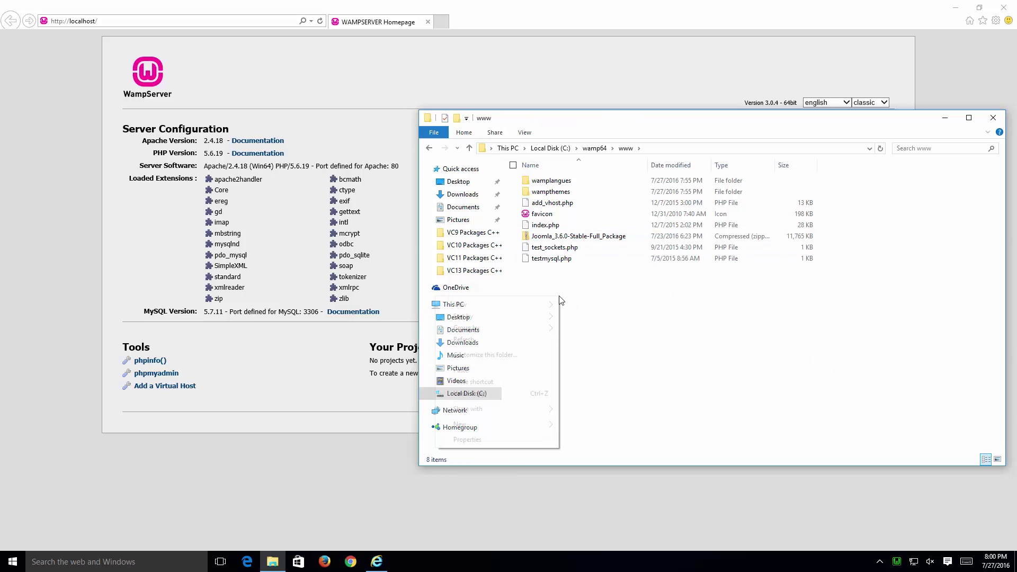
mouse_move(473, 425)
click(406, 427)
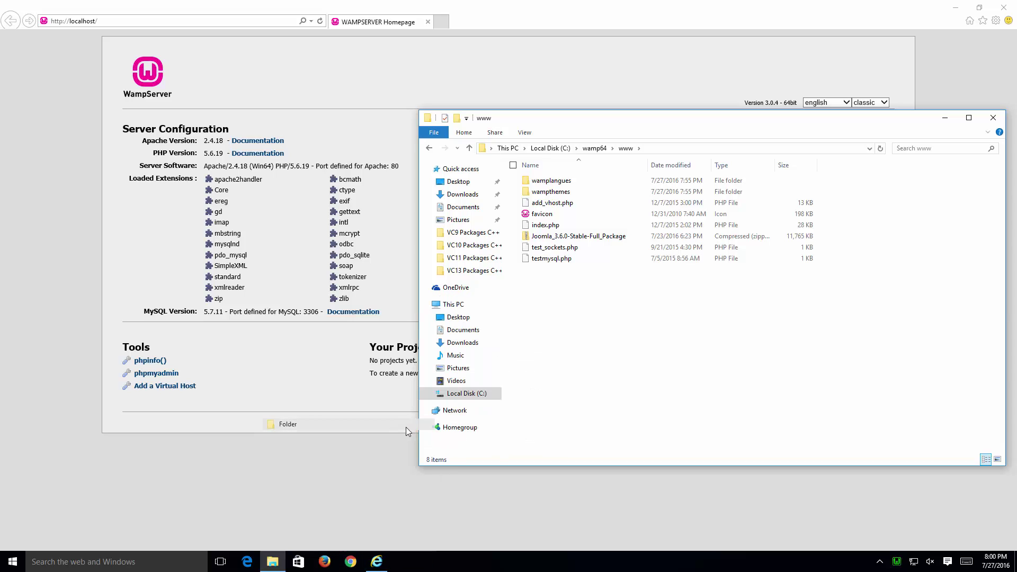
text(joomla)
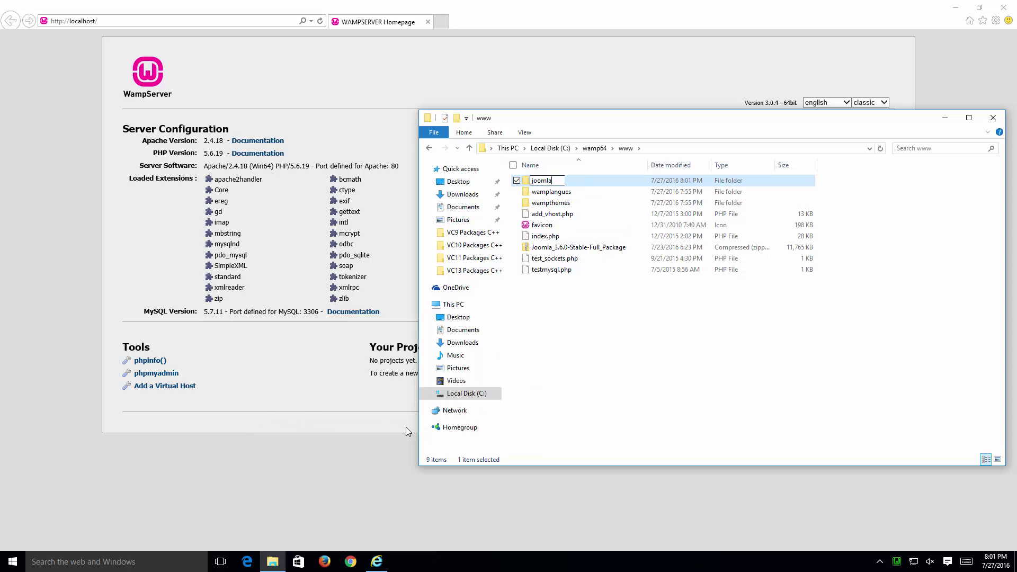
key(Return)
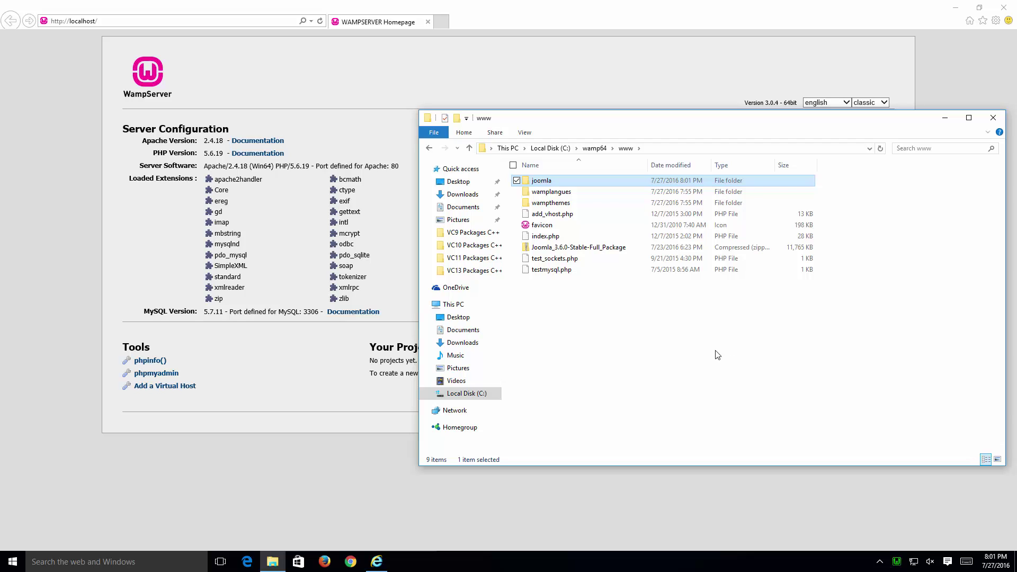
Step: Move the Joomla_3.6.0-Stable-Full_Package zip into the joomla folder and open that folder
click(605, 254)
click(615, 252)
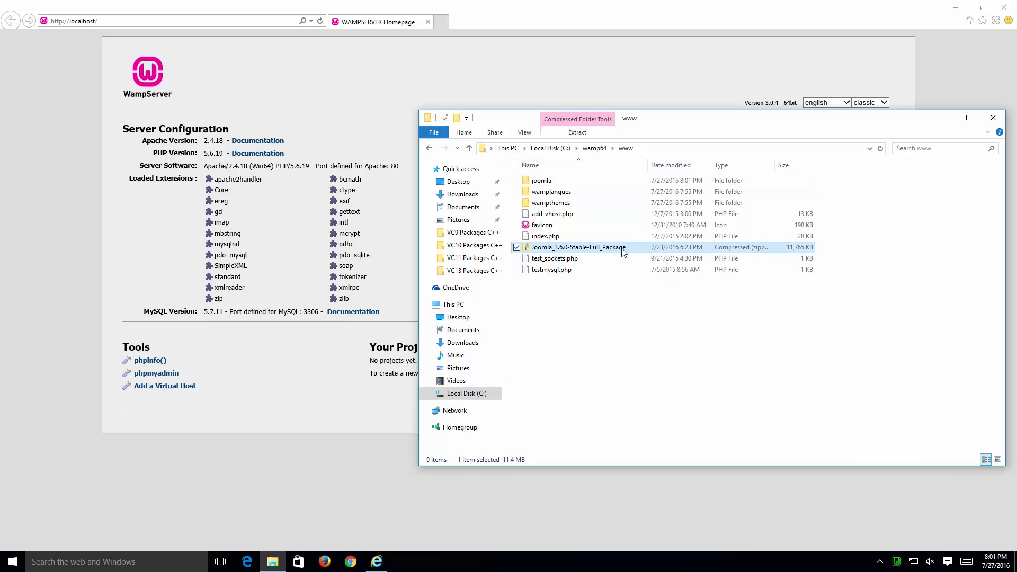
drag(603, 251, 546, 184)
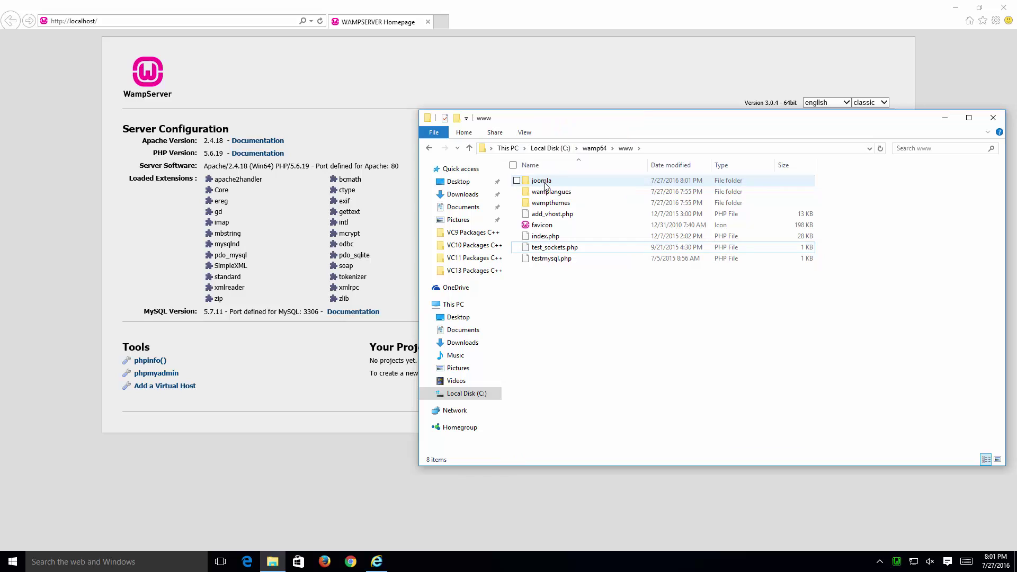
double_click(599, 180)
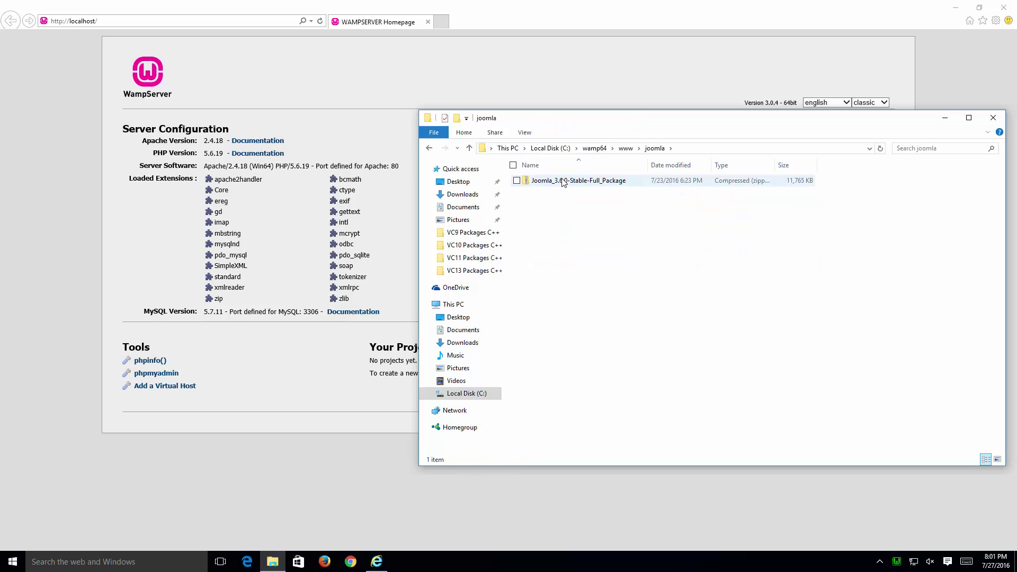
Step: Extract the Joomla 3.6.0 zip into C:\wamp64\www\joomla\, trimming the package name from the destination
click(585, 183)
right_click(602, 182)
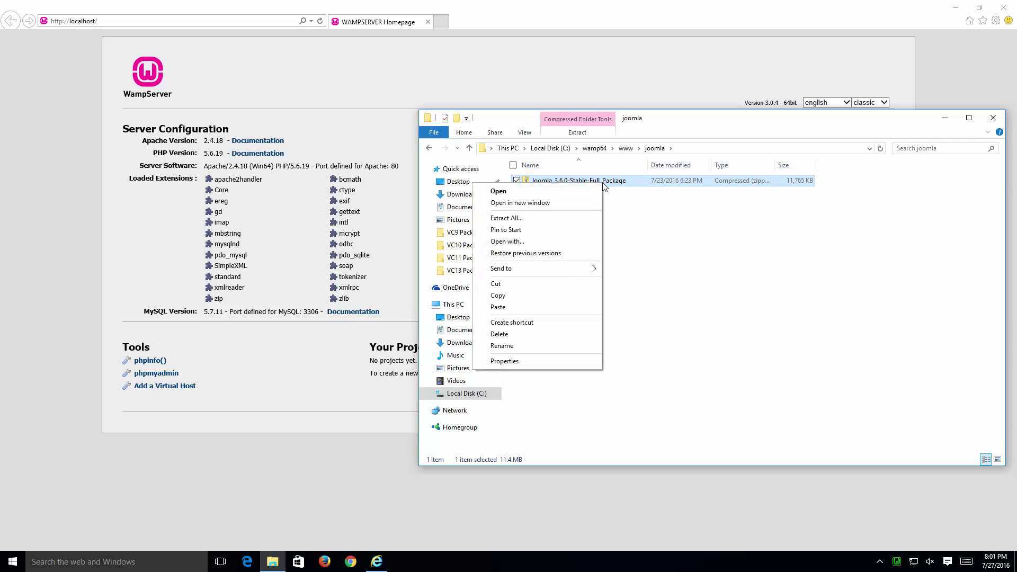
click(587, 221)
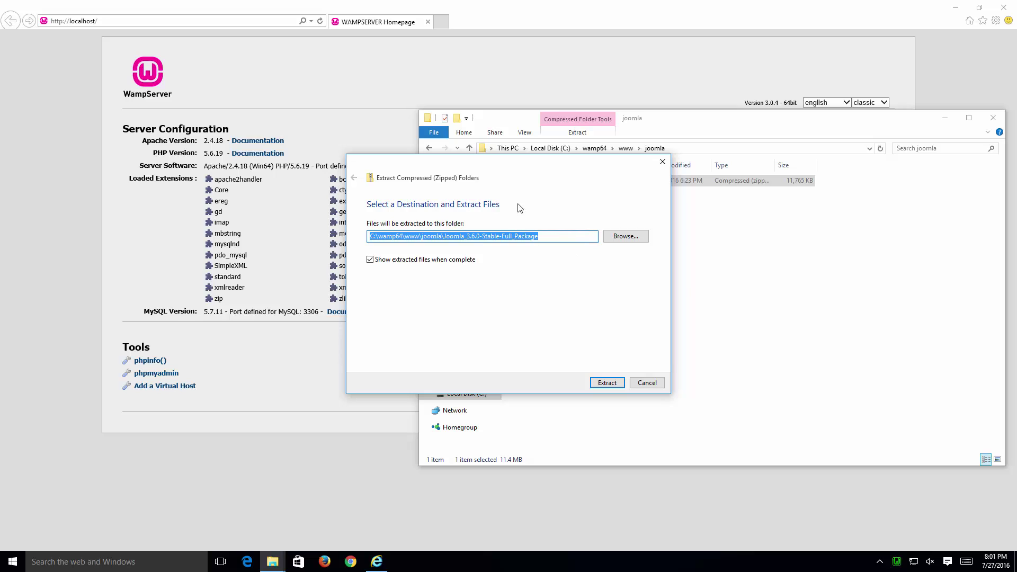
drag(547, 161, 674, 205)
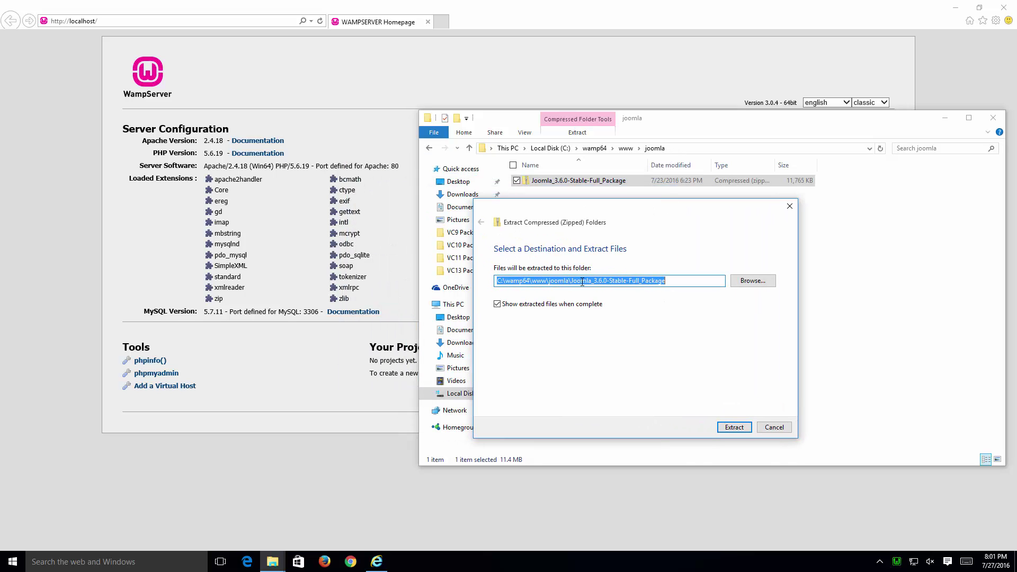
click(680, 280)
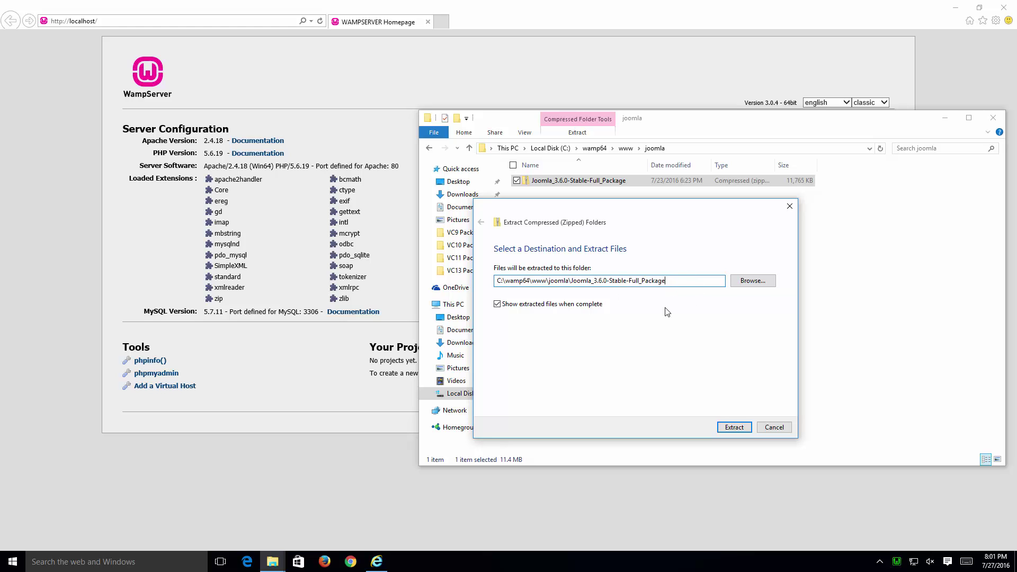
drag(572, 280, 684, 290)
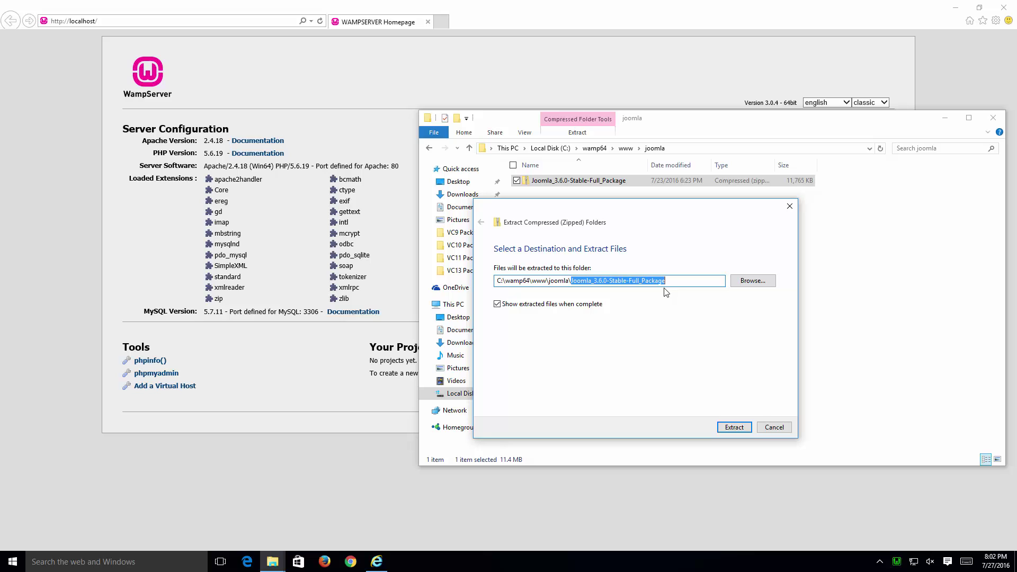
key(BackSpace)
key(Escape)
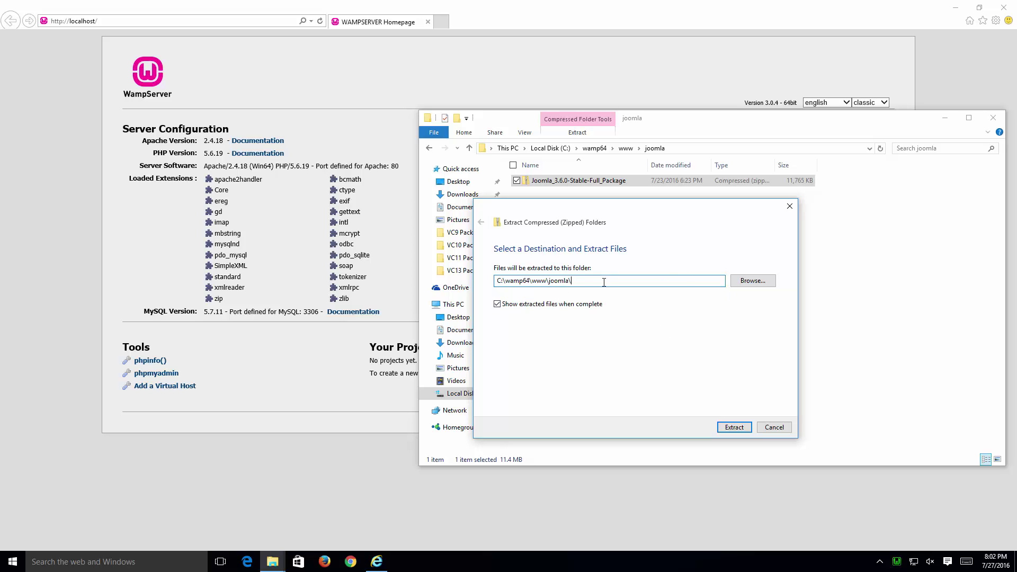
drag(603, 281, 478, 279)
click(736, 429)
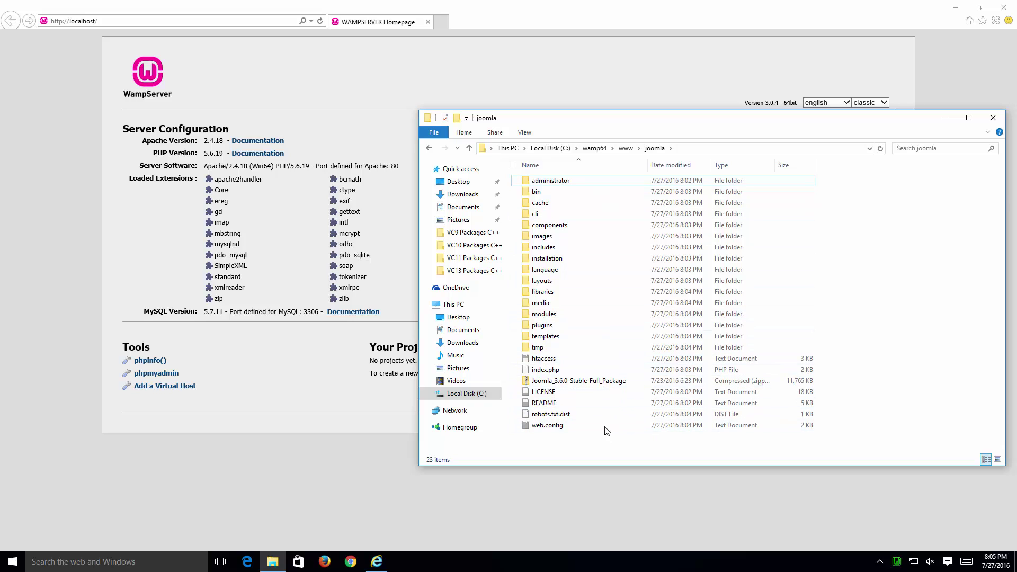
Step: Delete the leftover Joomla zip package from the joomla folder
click(720, 151)
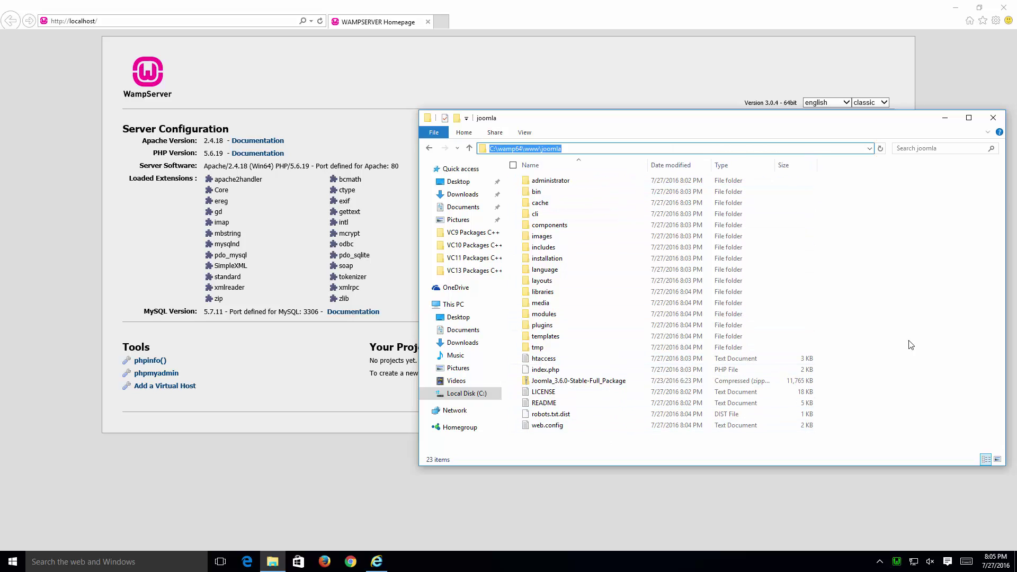
right_click(613, 381)
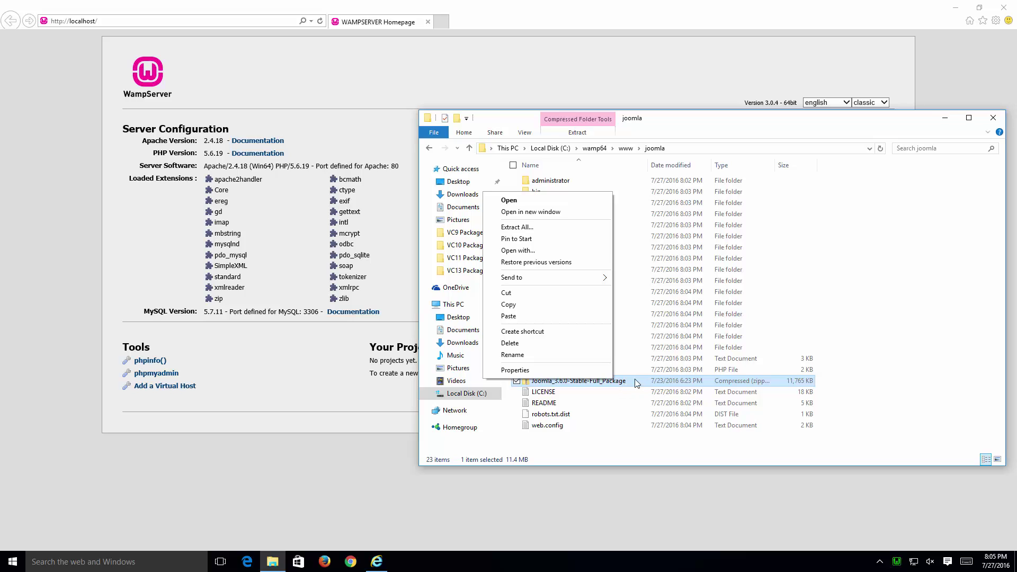
click(570, 343)
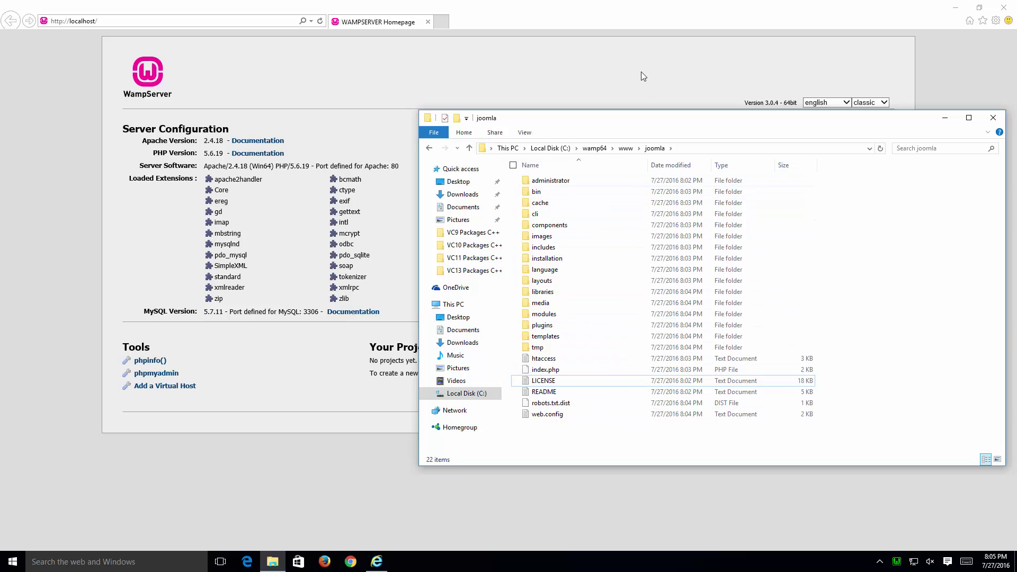
click(660, 75)
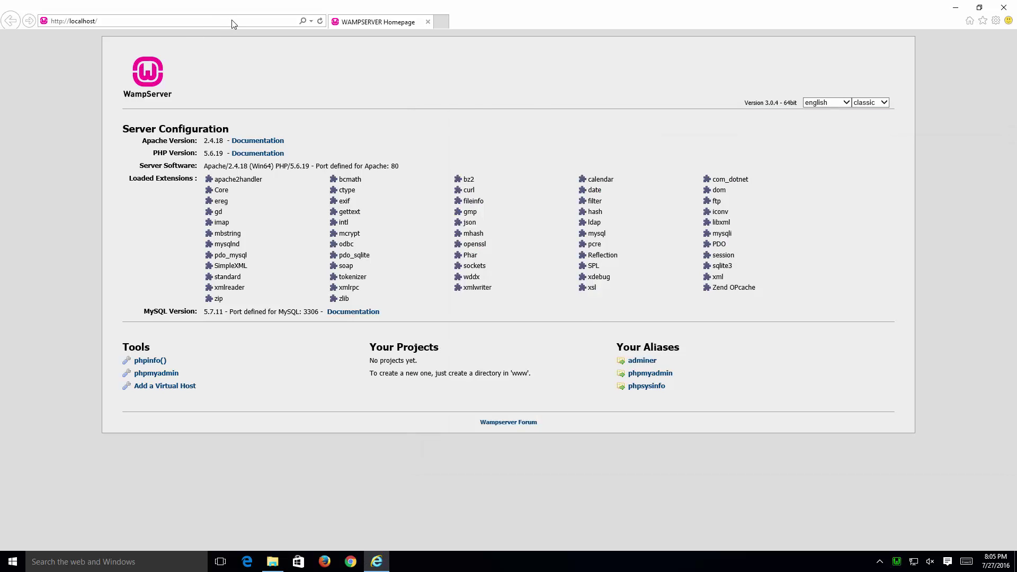
click(267, 22)
text(joomla)
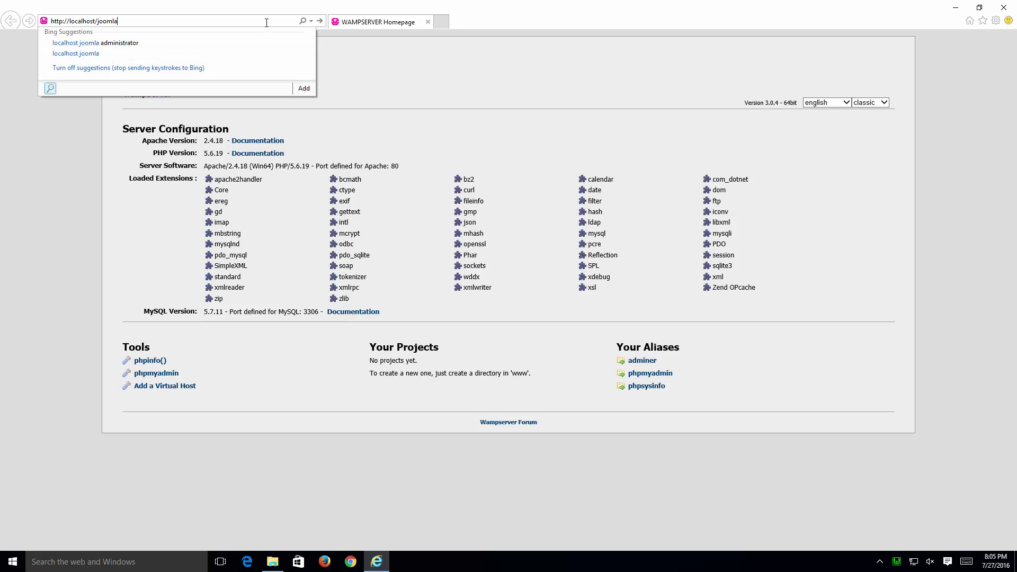
key(Return)
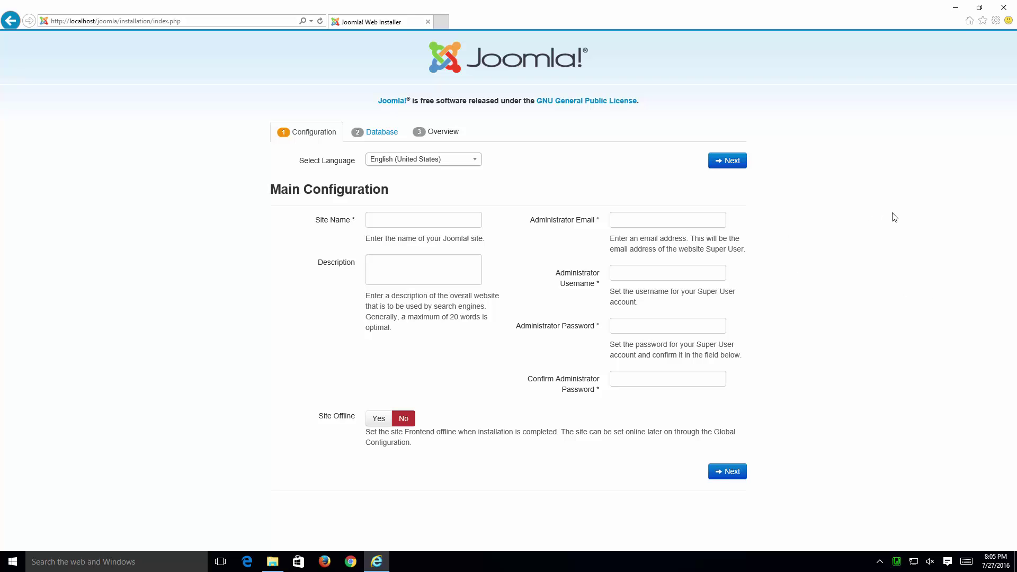
Step: Enter 'Joomla Test Site' as the site name
click(426, 221)
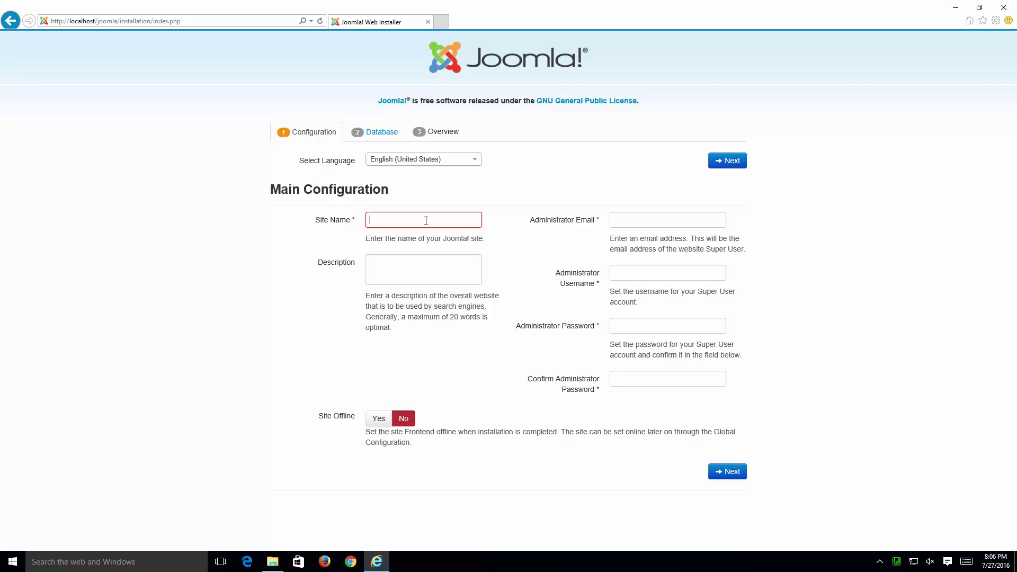
text(Joomla E)
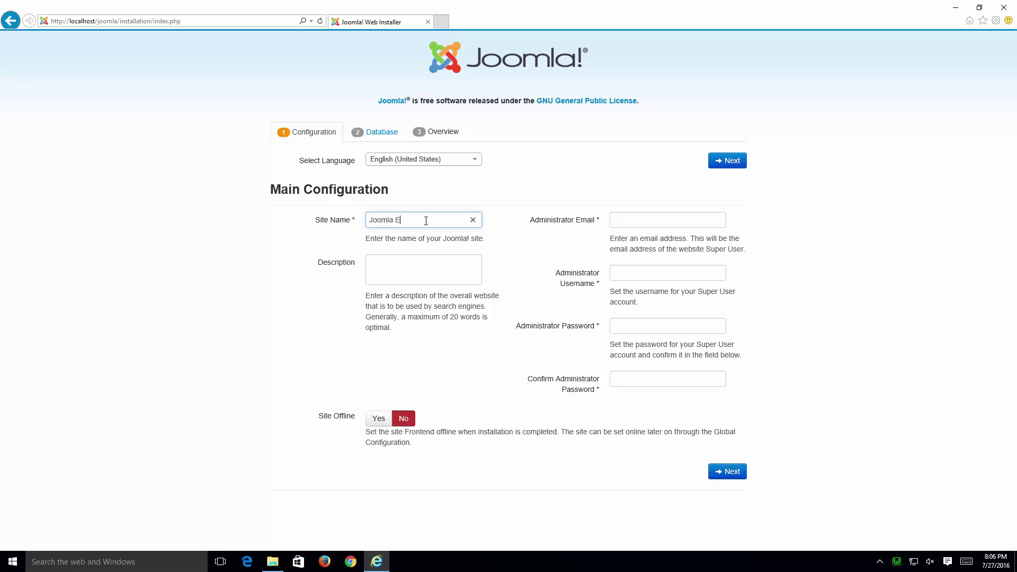
key(BackSpace)
text(Test Site)
click(427, 268)
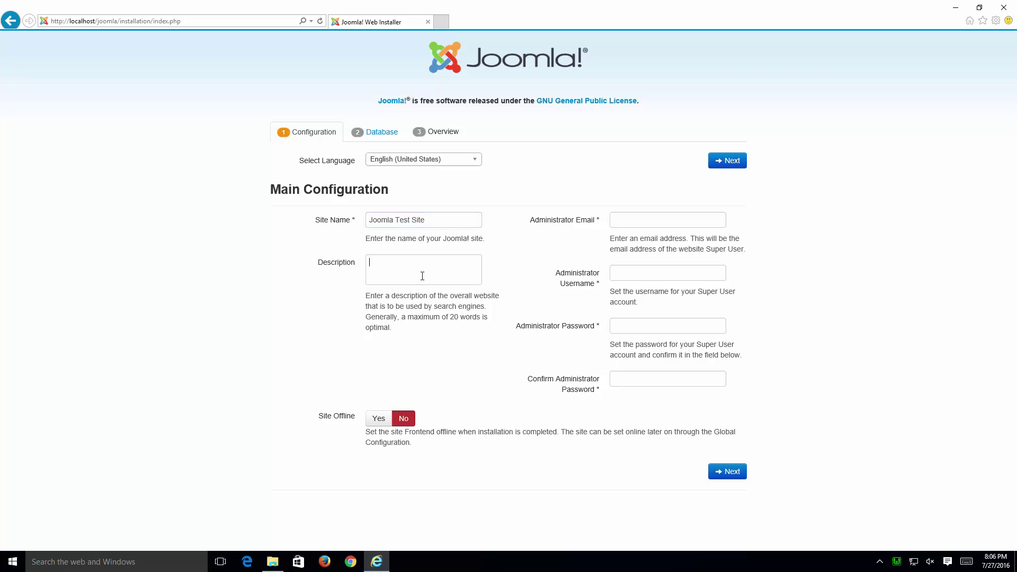
click(703, 219)
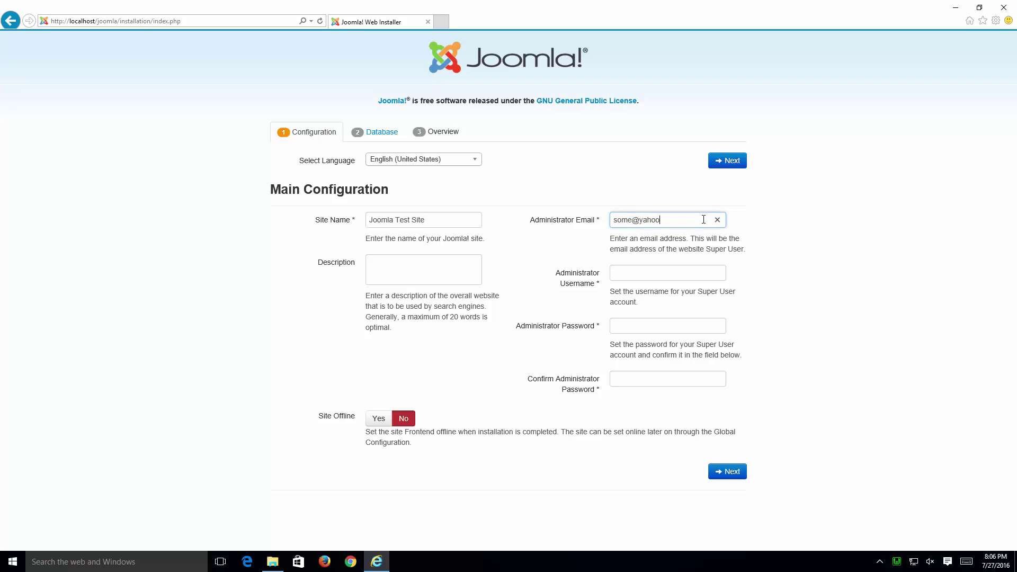
Step: Fill in the administrator e-mail, username and password twice, then continue to Database Configuration
key(Tab)
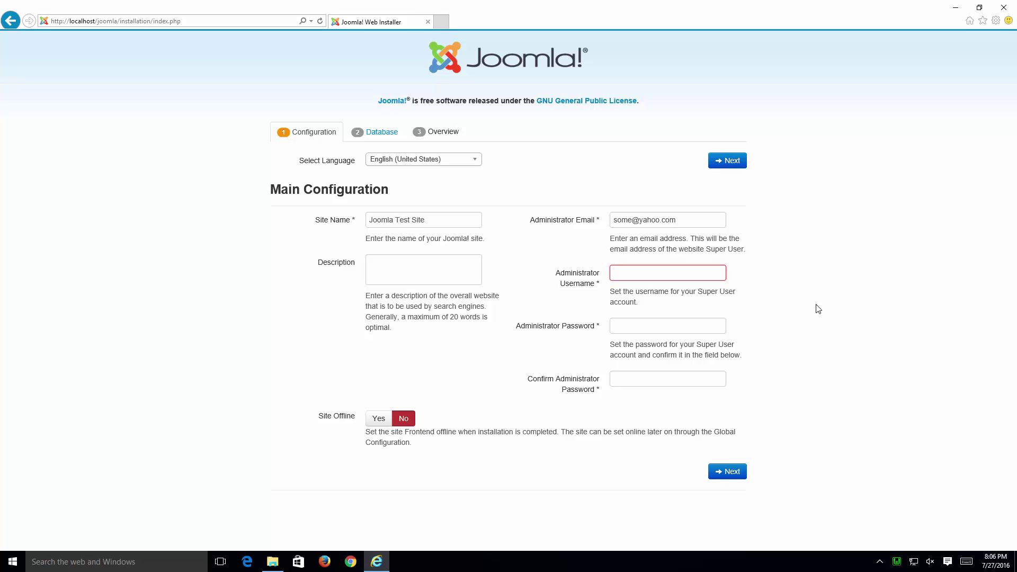
text(byron)
key(Tab)
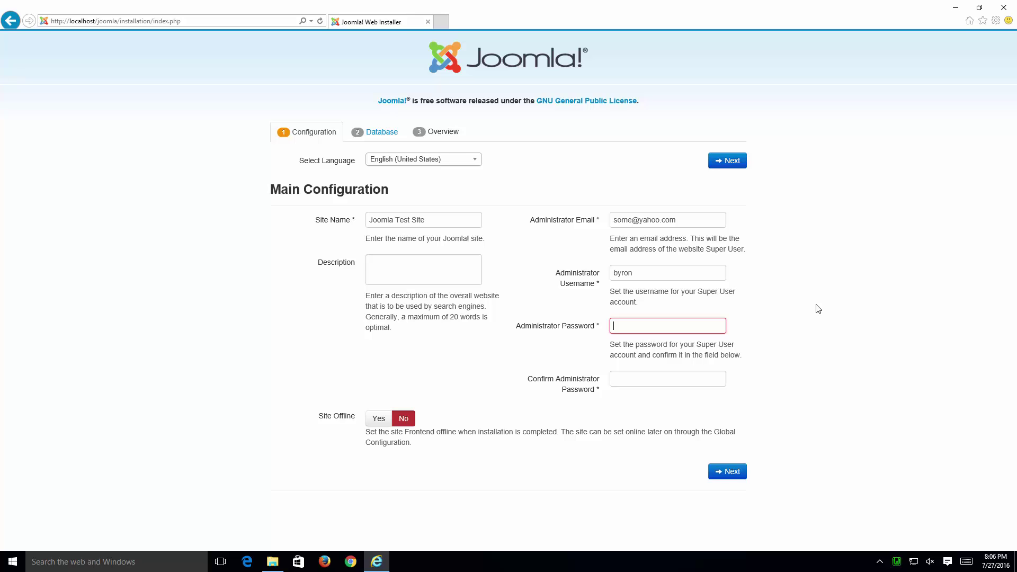
text(*********)
key(Tab)
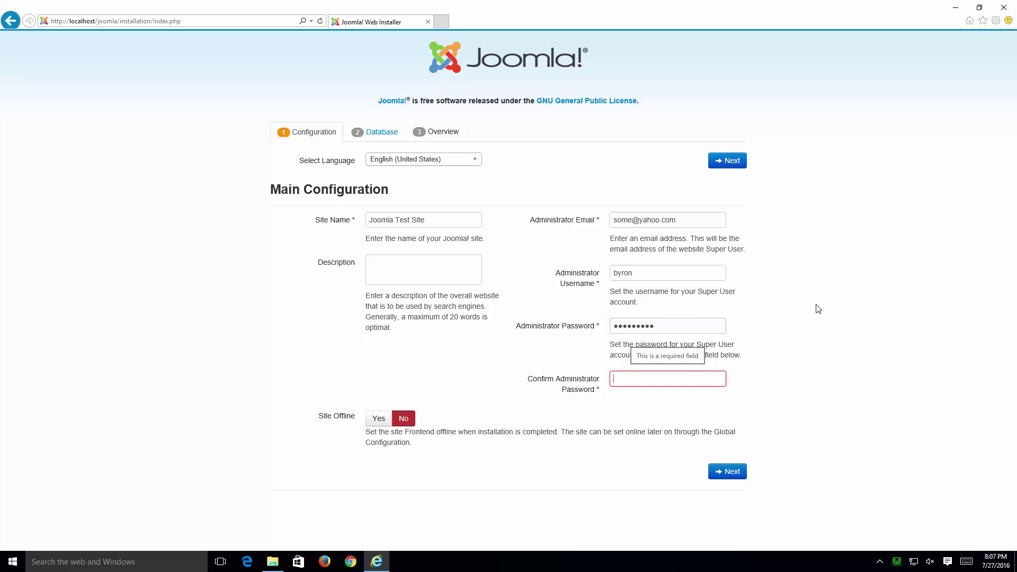
text(****)
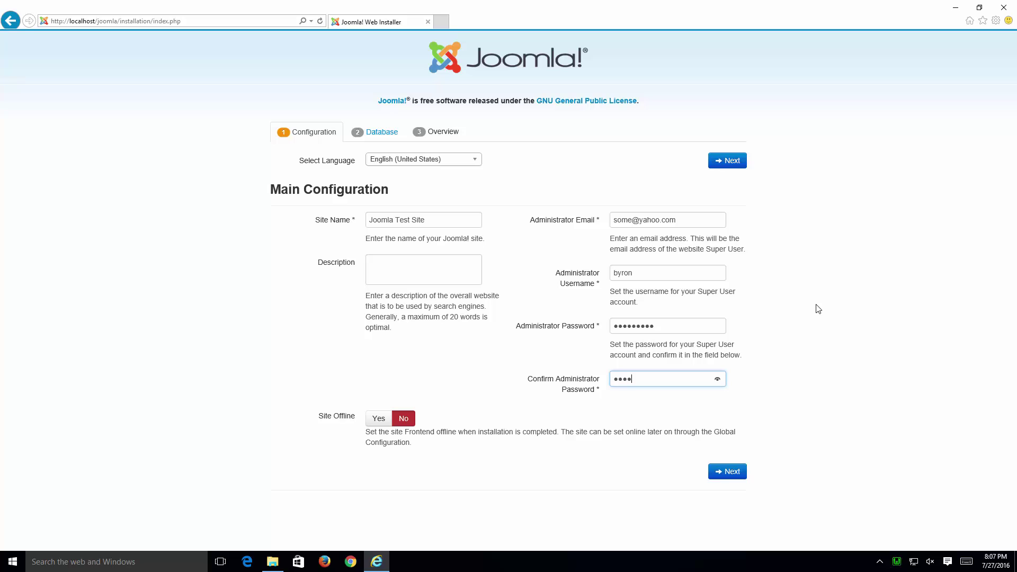
text(*****)
click(729, 473)
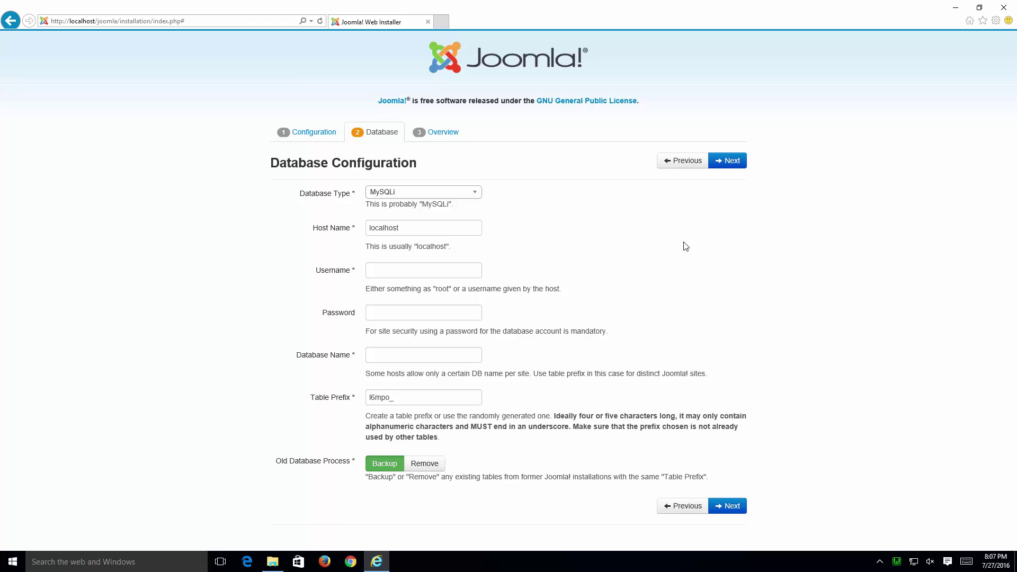
Step: Enter root as the database username, leaving the database password blank
click(452, 270)
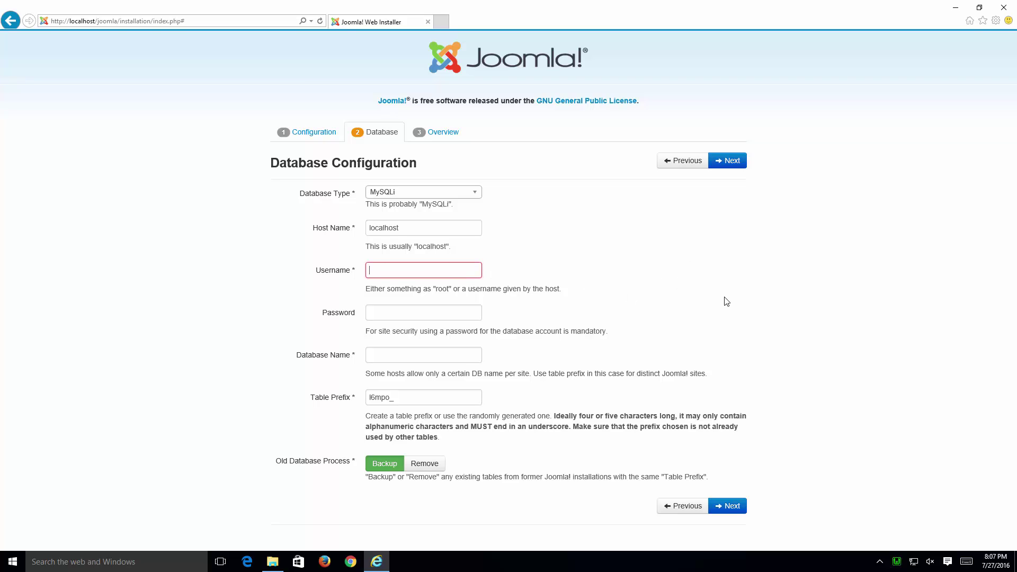
text(root)
key(Tab)
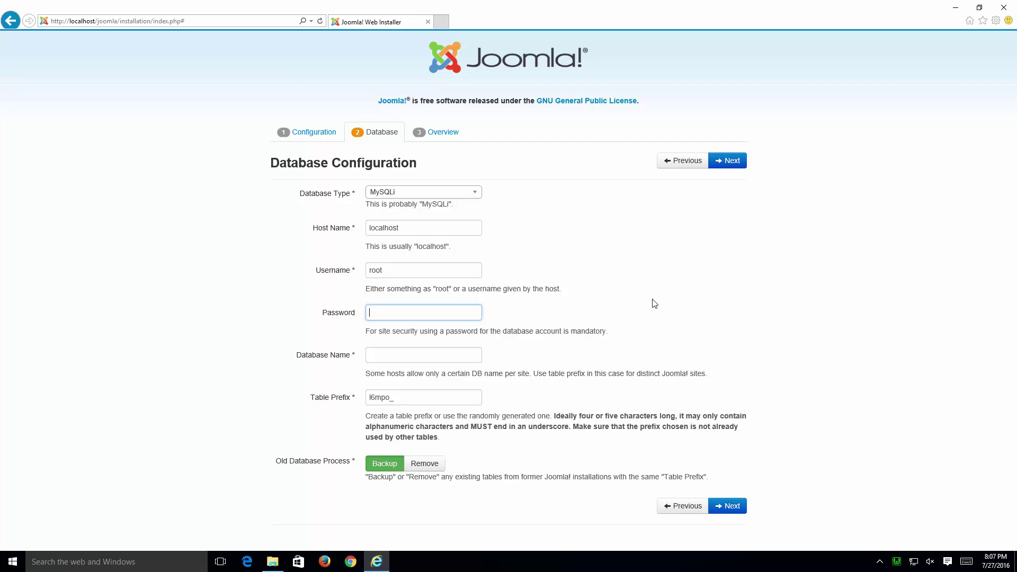
key(Tab)
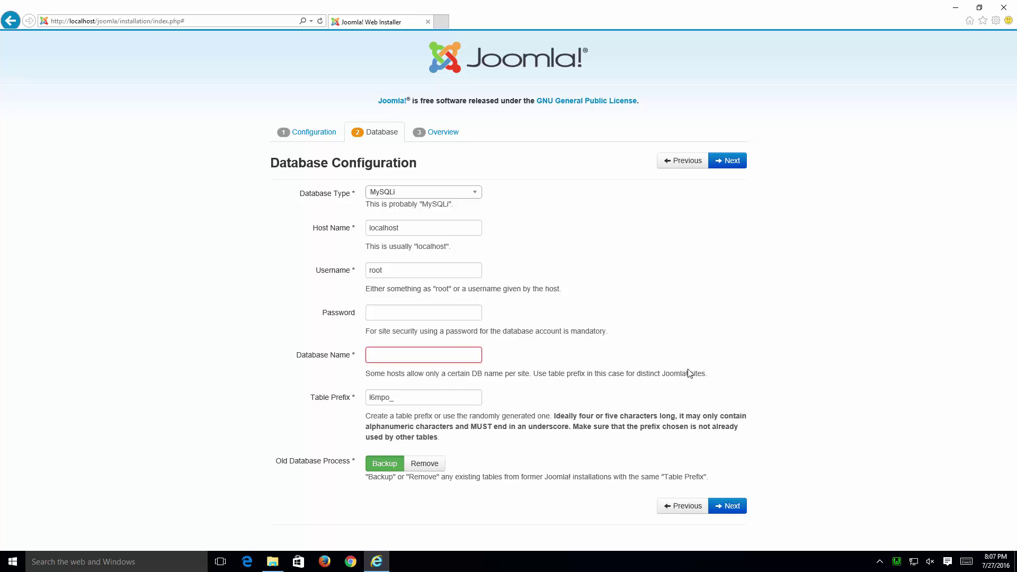
Step: Open localhost in a new tab, follow the phpmyadmin link and log in as root
click(442, 21)
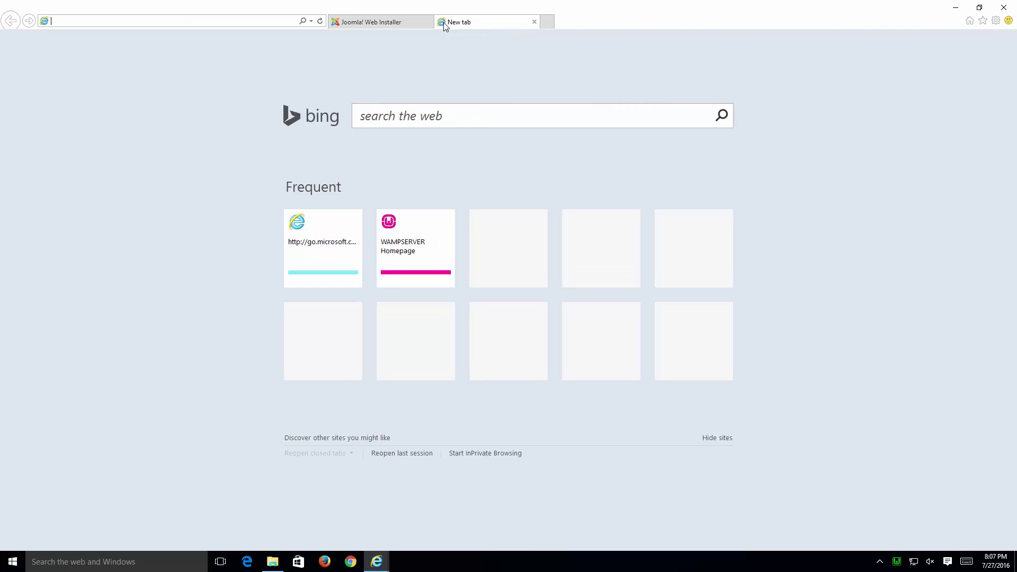
text(localhost/)
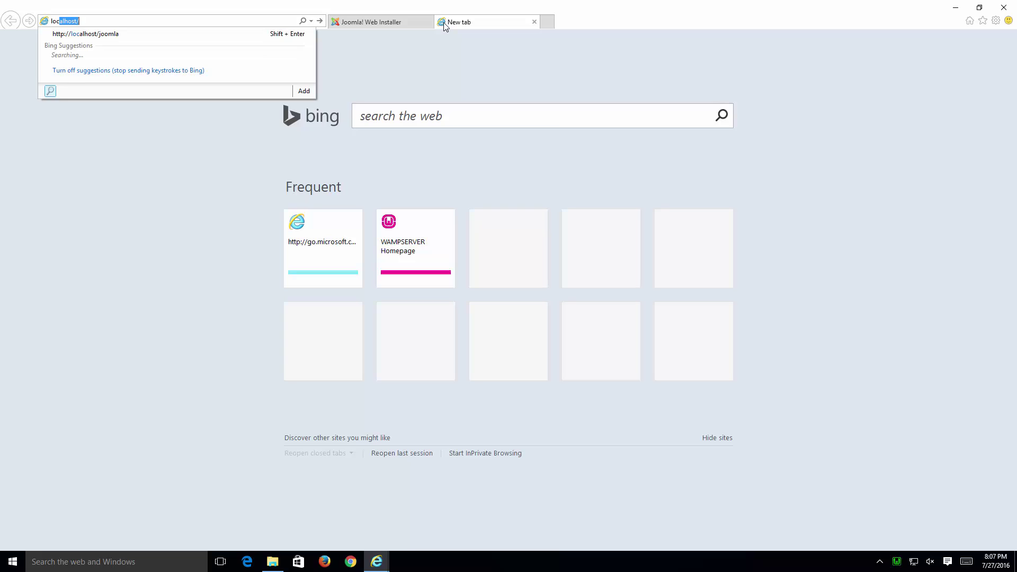
key(Return)
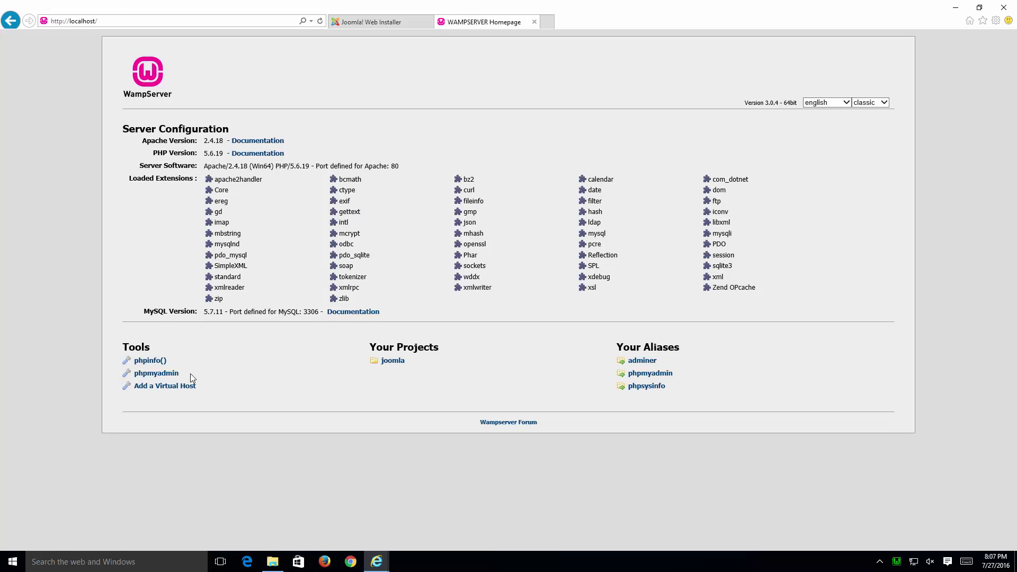
click(156, 374)
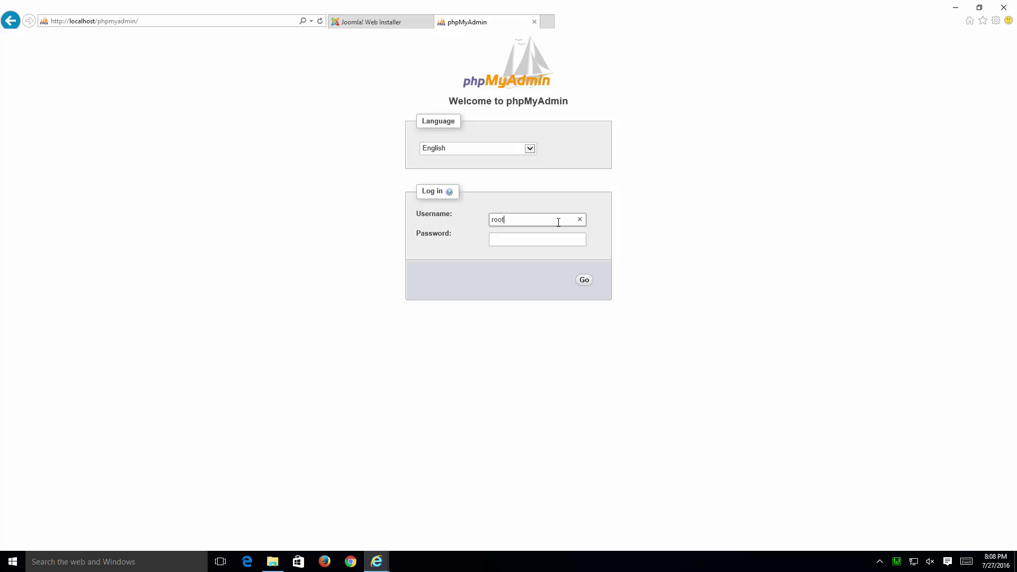
click(588, 283)
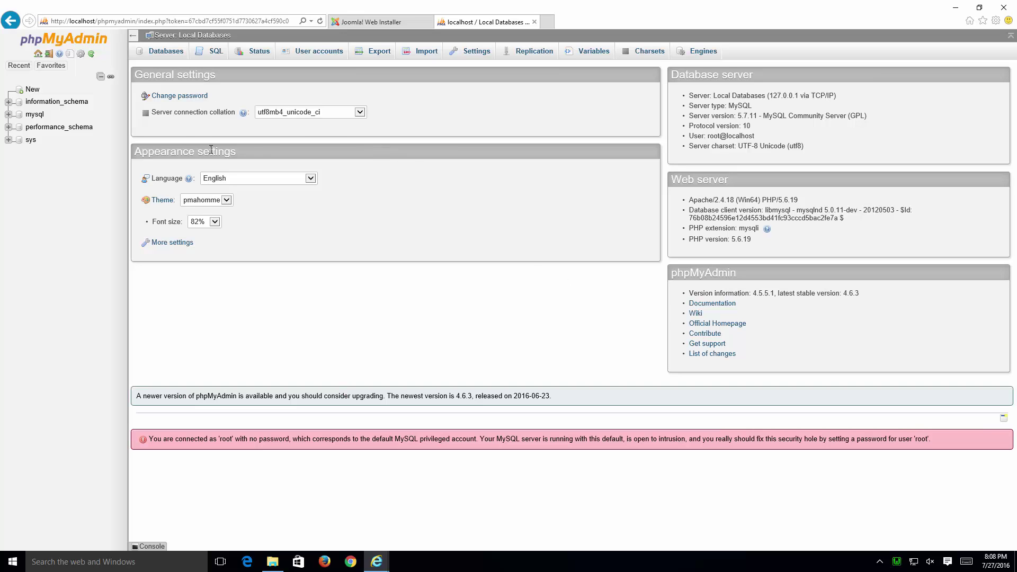
Step: Create a database named joomla with utf8_general_ci collation under Databases
click(167, 55)
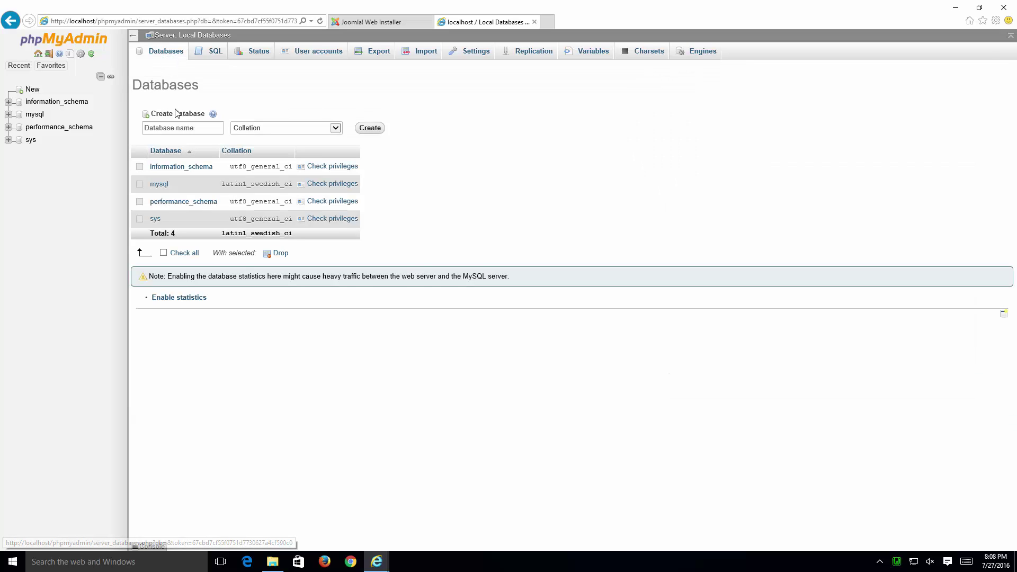
click(203, 129)
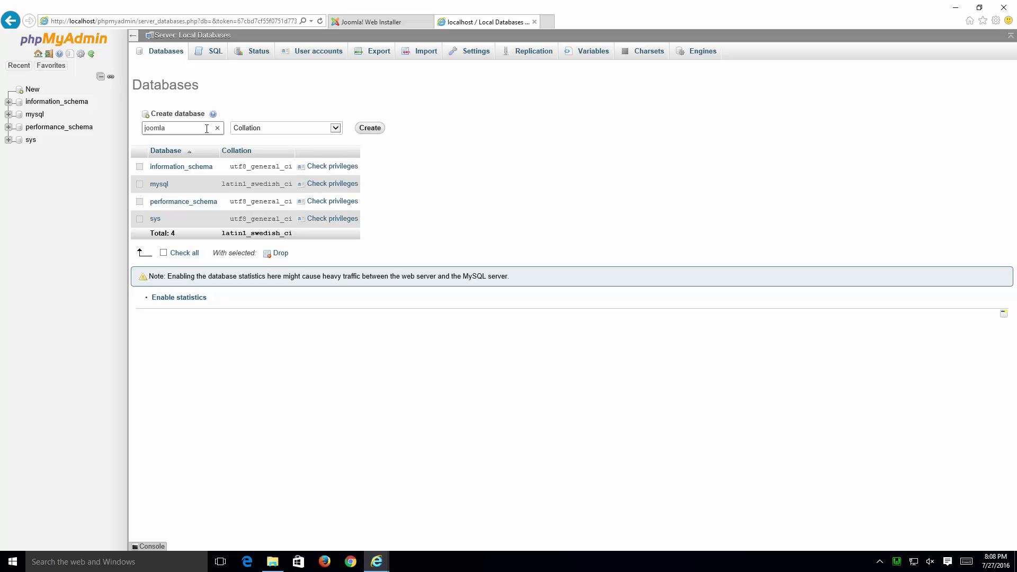
click(335, 128)
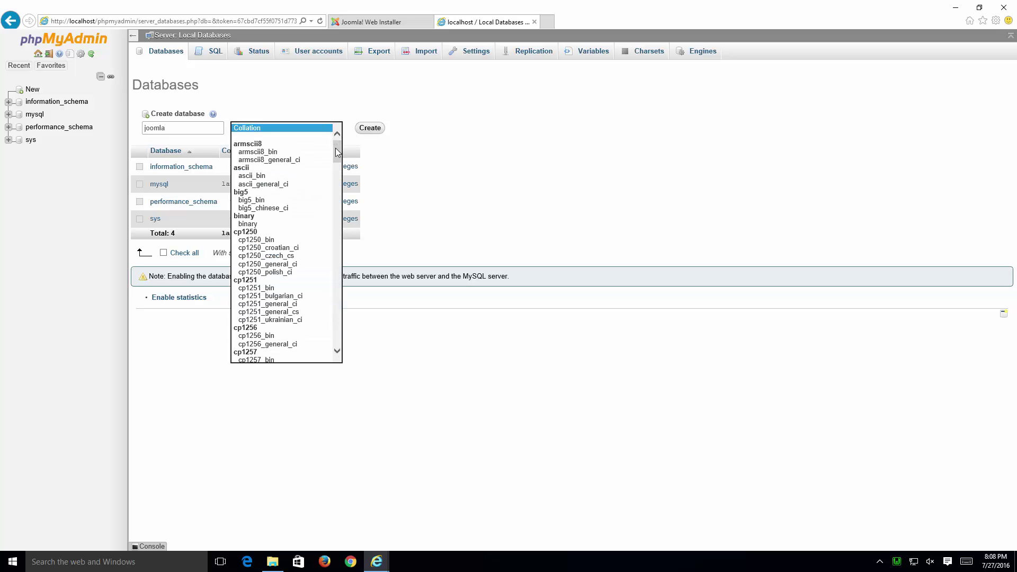
drag(337, 152, 341, 312)
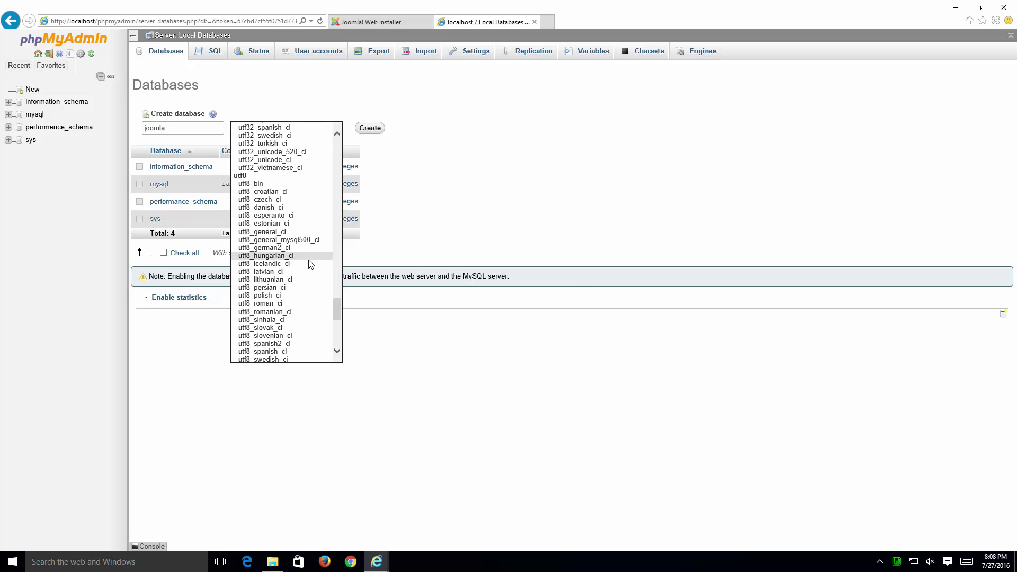
click(318, 232)
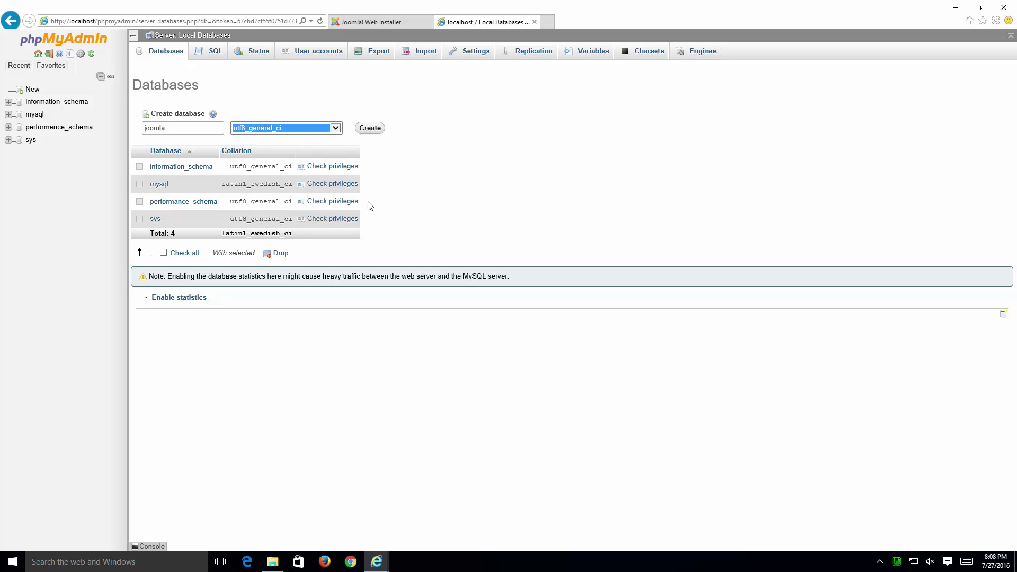
click(375, 132)
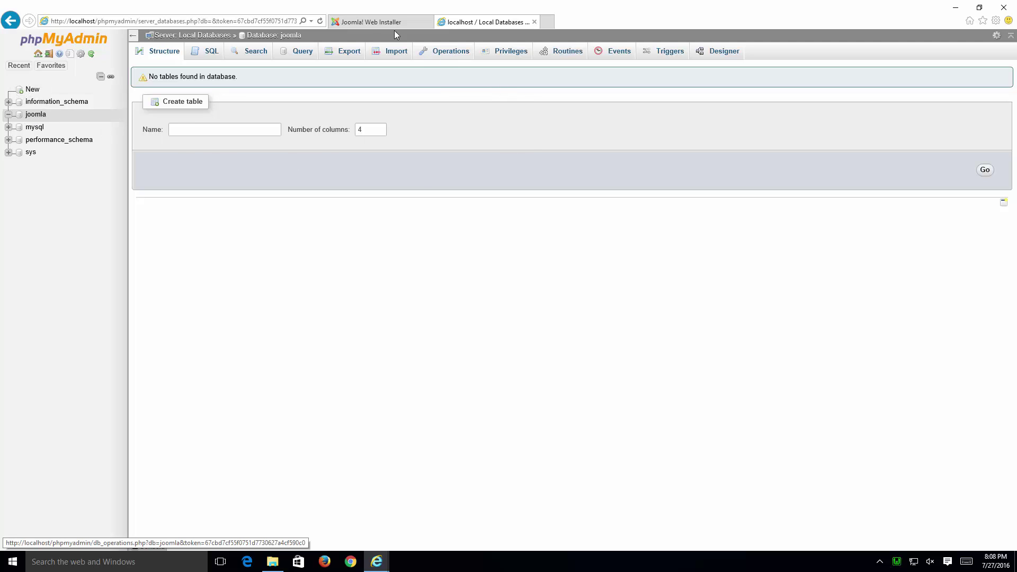
Step: Back in the installer, set Database Name to joomla and proceed to the Overview page
click(371, 24)
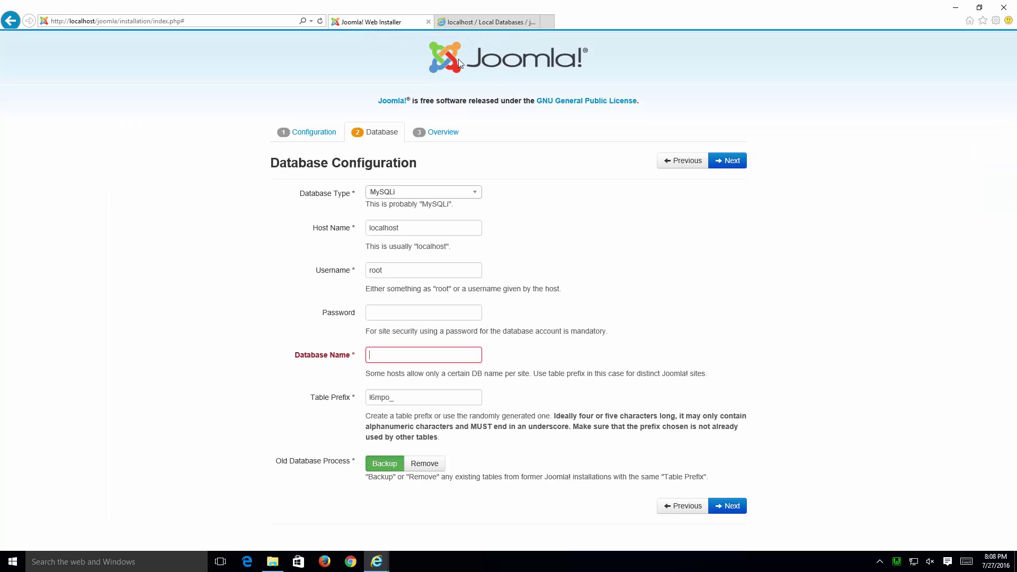
click(444, 354)
text(joomla)
click(444, 398)
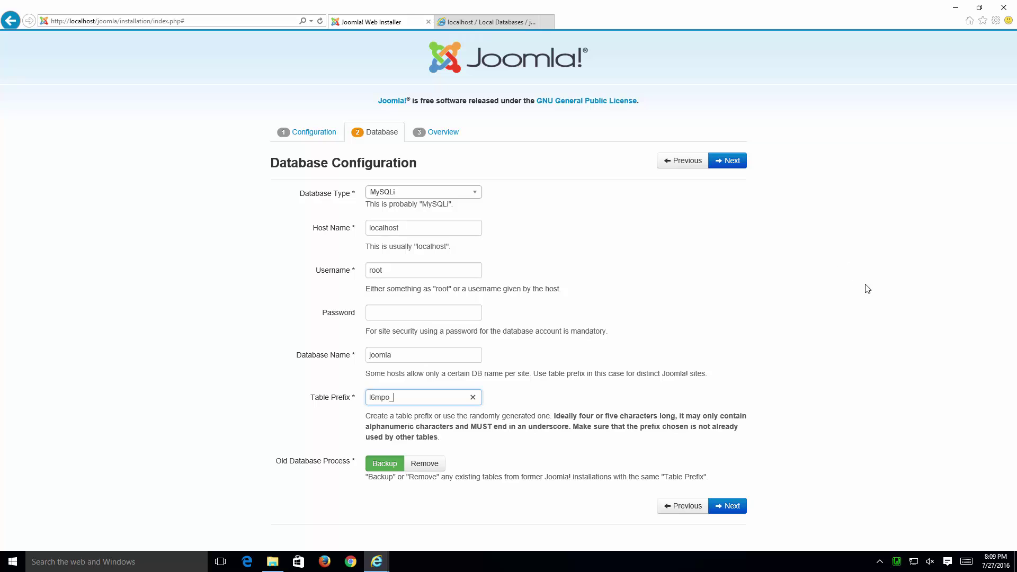
click(730, 504)
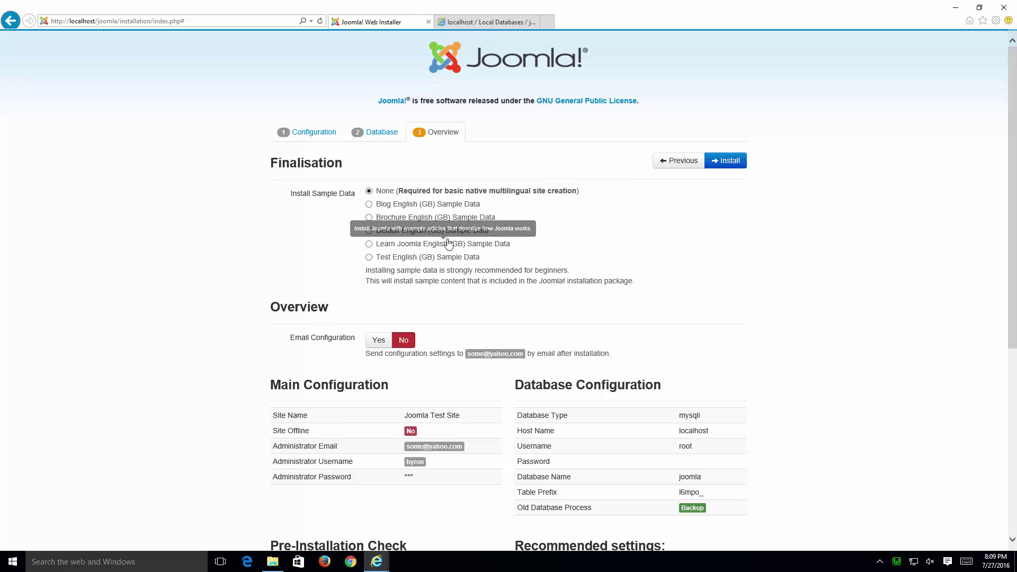
Step: Choose Test English (GB) sample data, review the Pre-Installation Check, and install Joomla
click(395, 260)
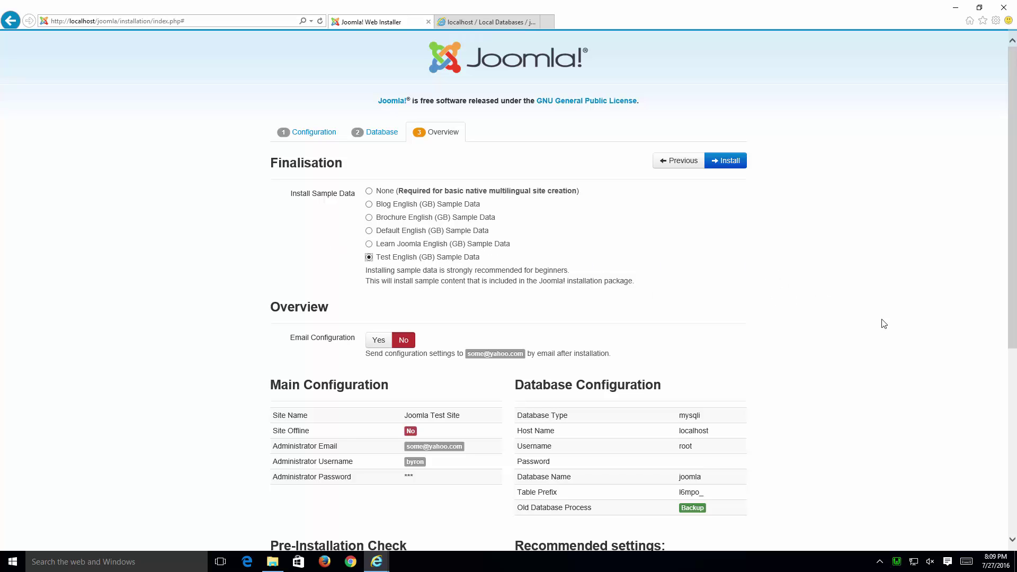
scroll(402, 384, down, 4)
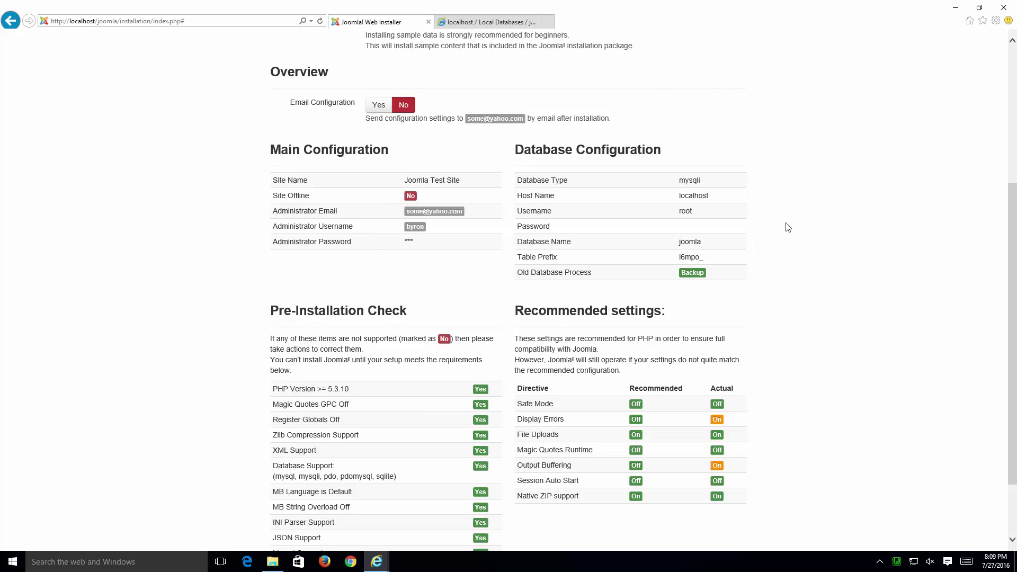
scroll(788, 226, down, 3)
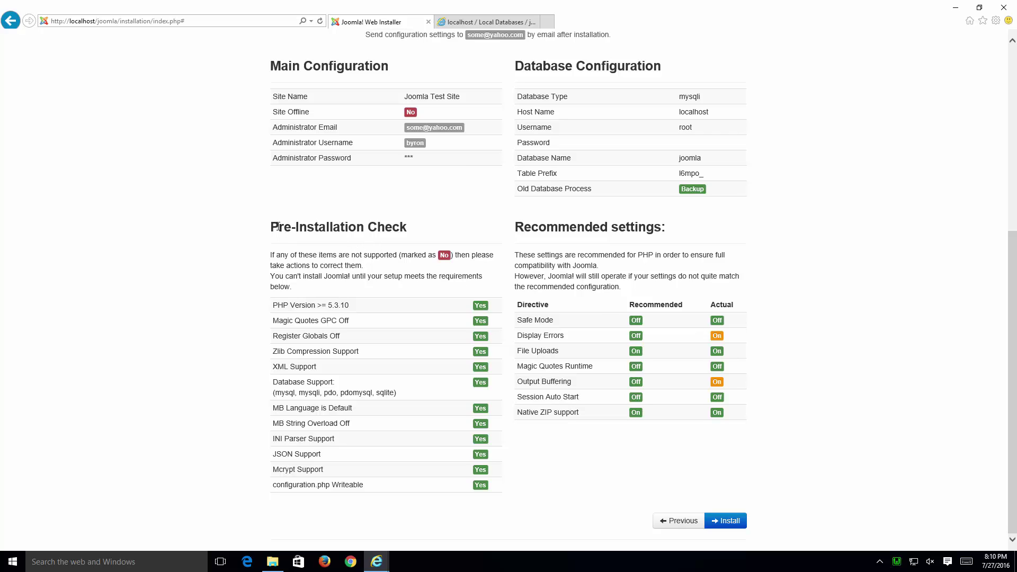
triple_click(314, 226)
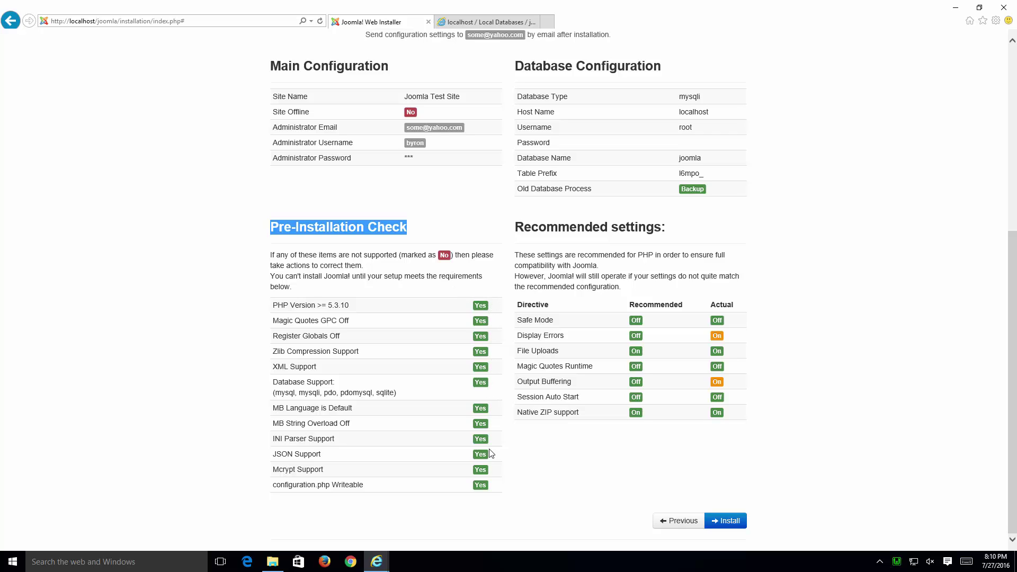
click(758, 233)
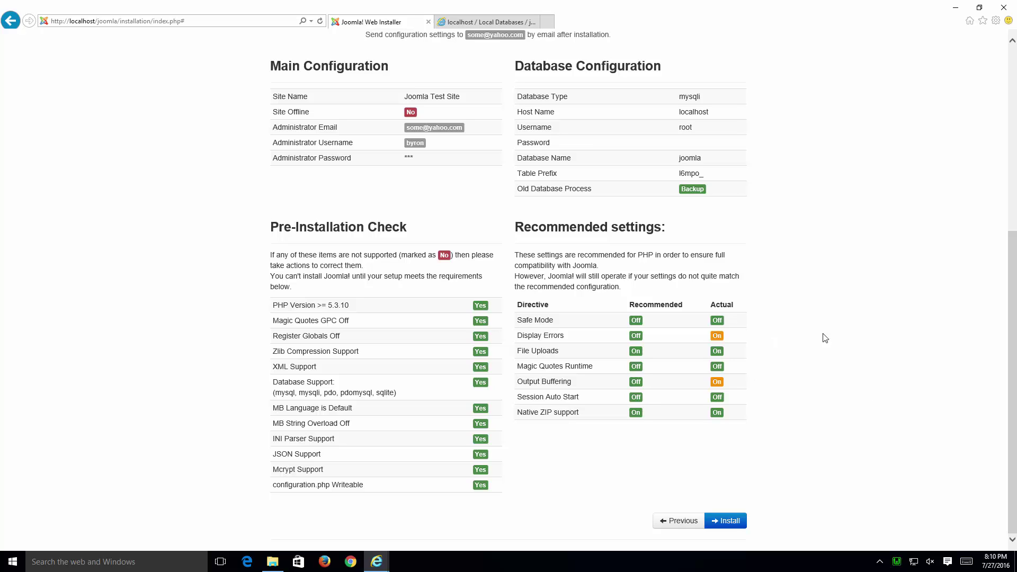
click(733, 522)
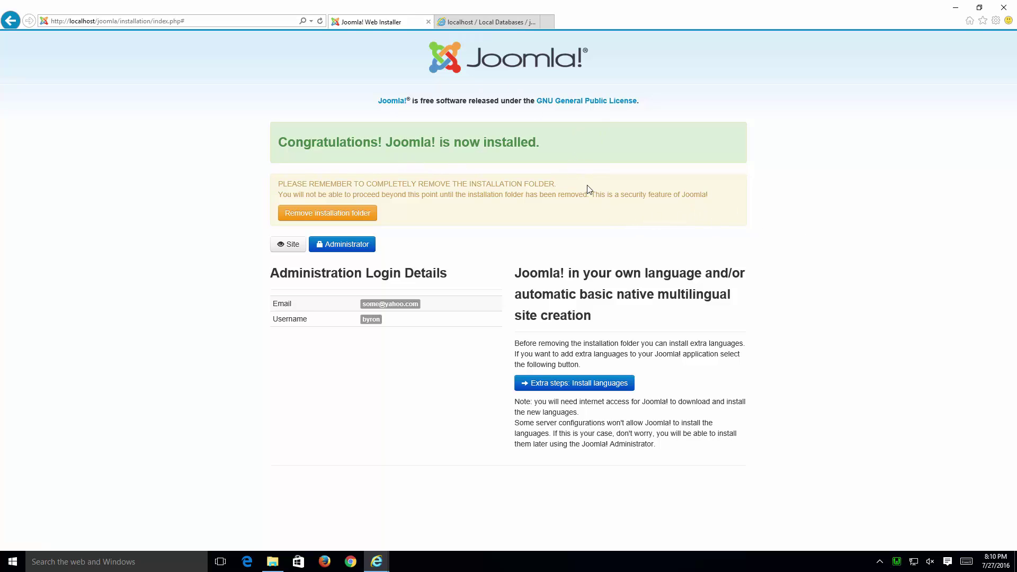
Step: Use the orange Remove installation folder button on the Congratulations page
drag(275, 183, 579, 201)
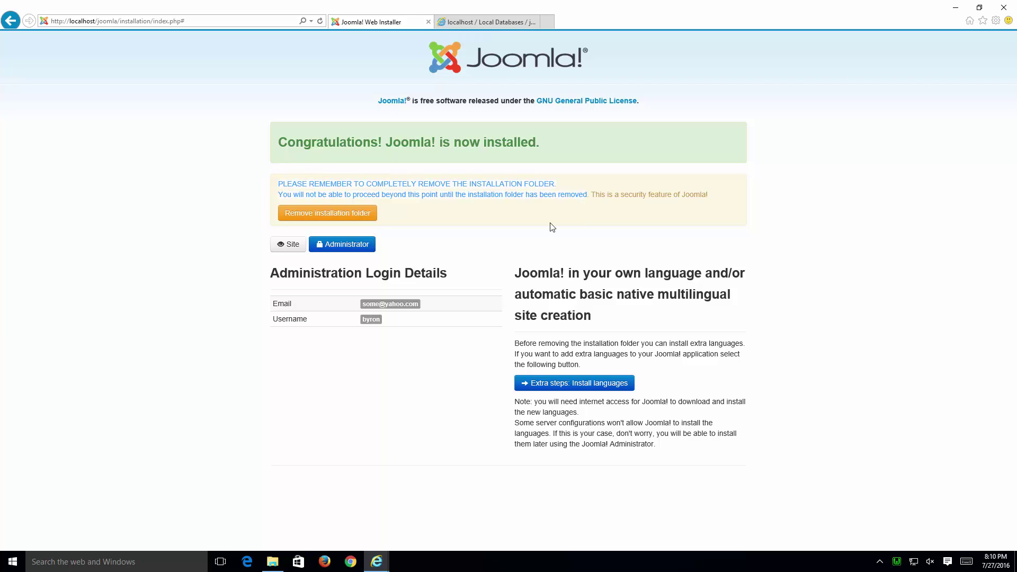
click(516, 227)
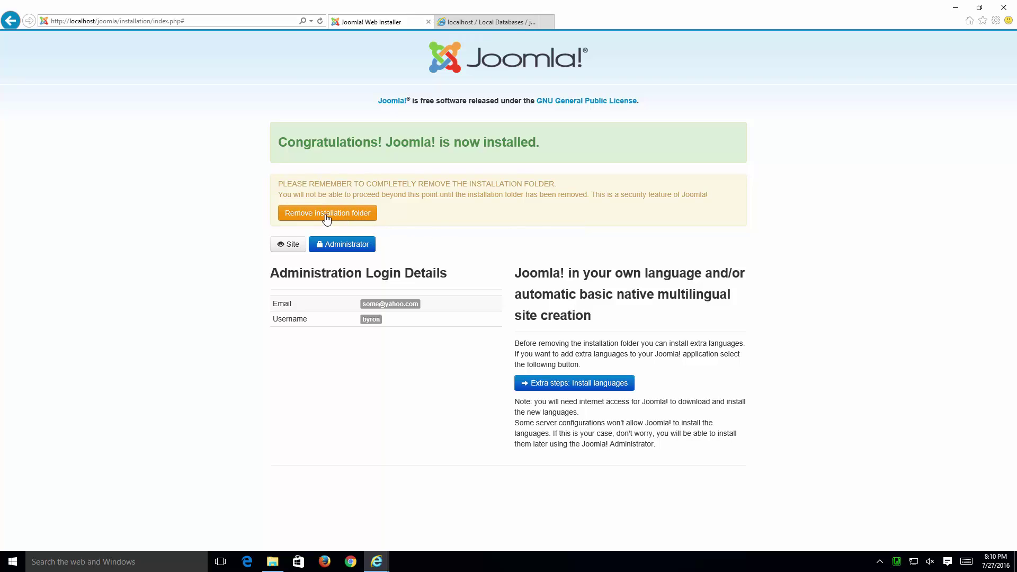
click(369, 218)
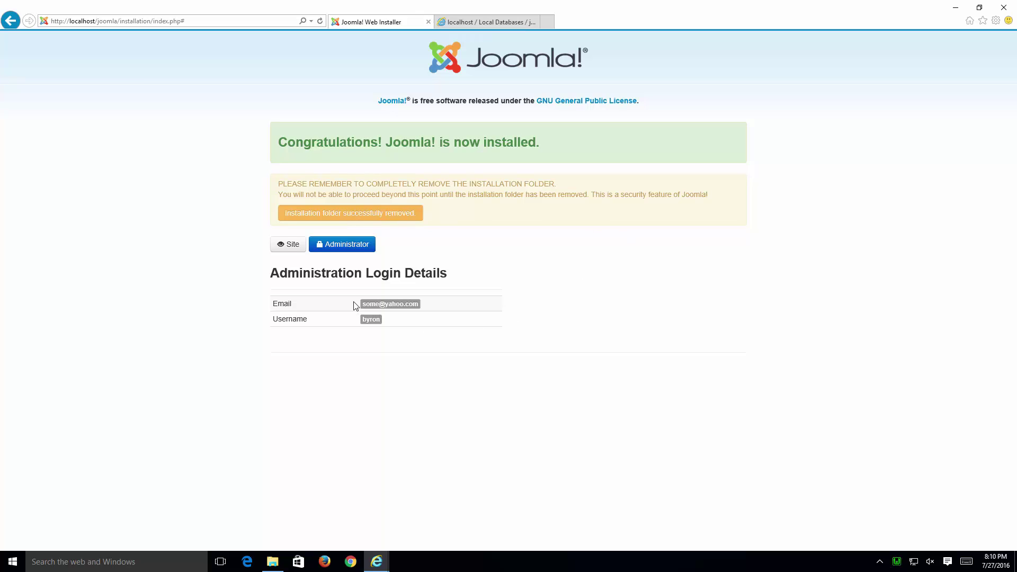
Step: Log in to the Joomla administrator back end with the admin username and password
click(357, 254)
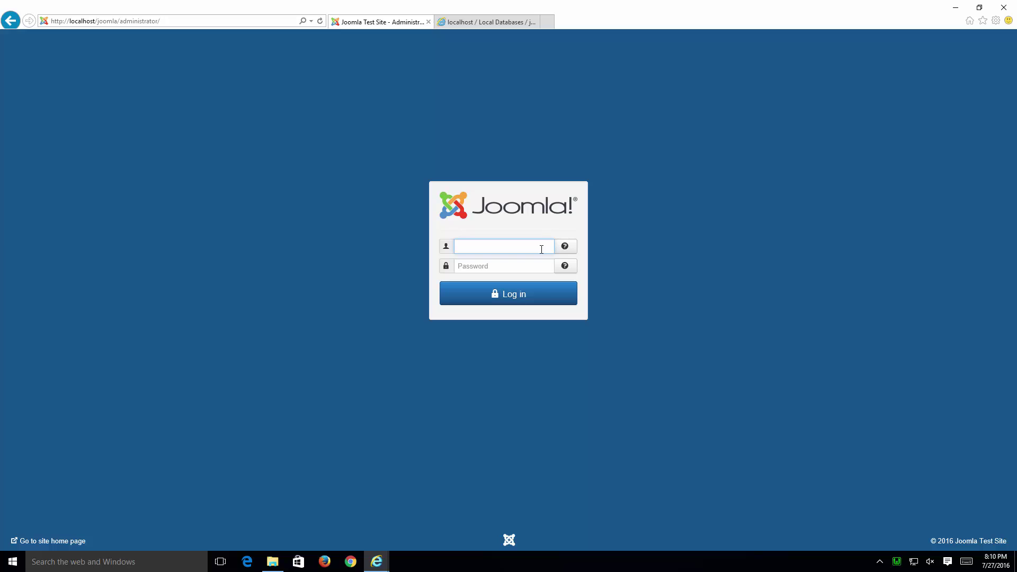
key(Tab)
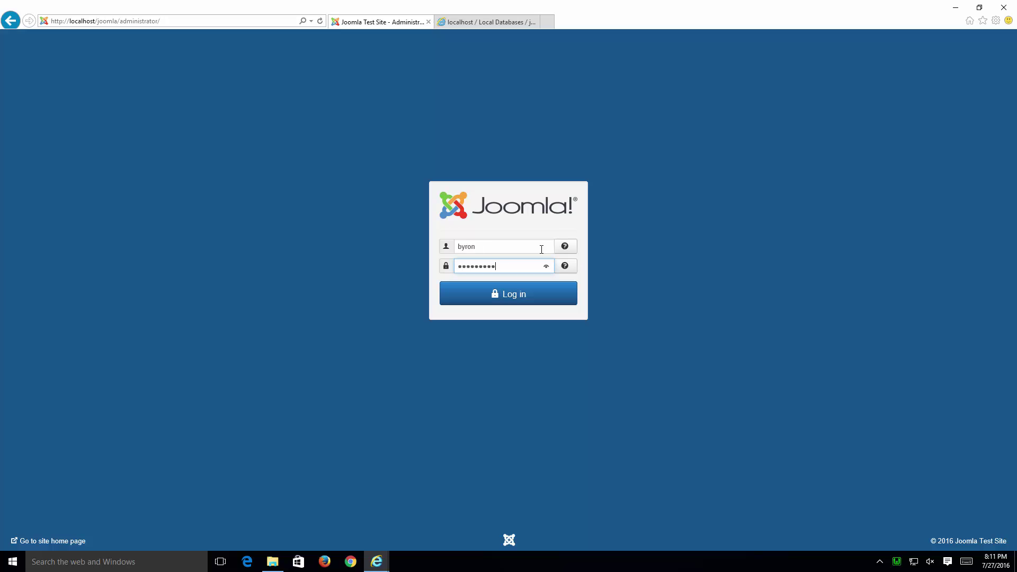
key(Return)
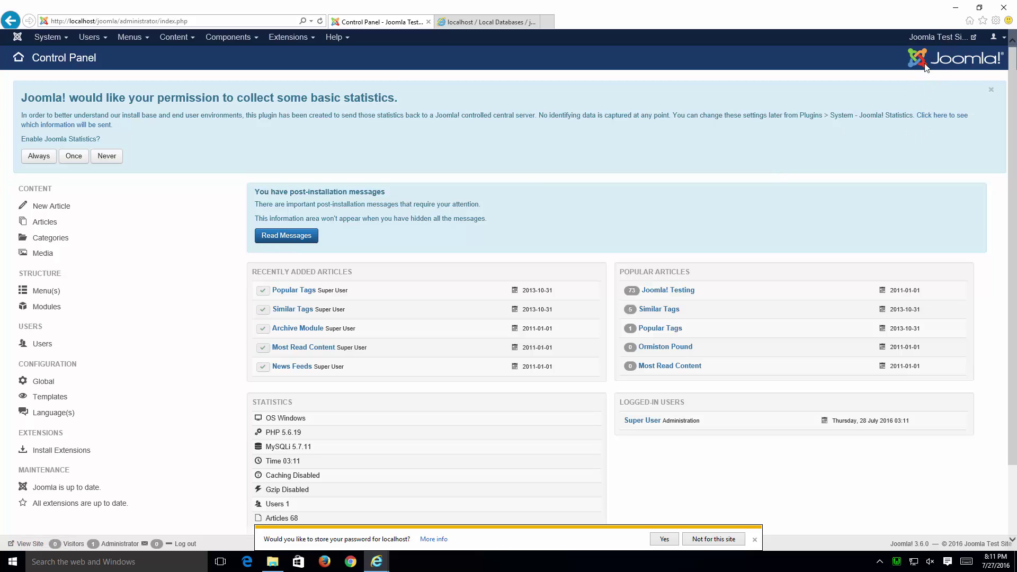
Step: Open the Joomla Test Site front page in a new tab and scroll through its Joomla! Testing article
click(947, 42)
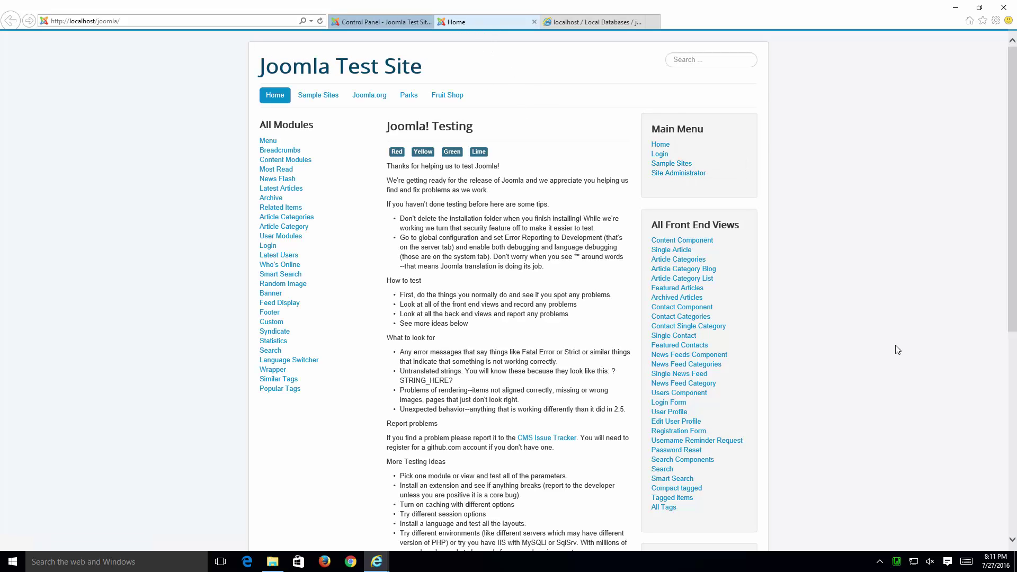
scroll(510, 307, down, 5)
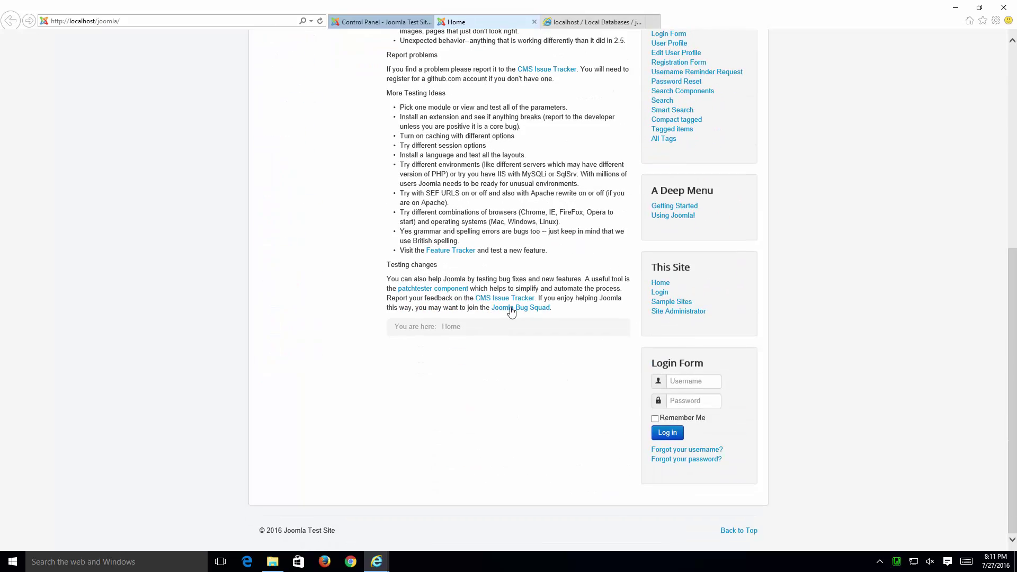
scroll(510, 309, up, 6)
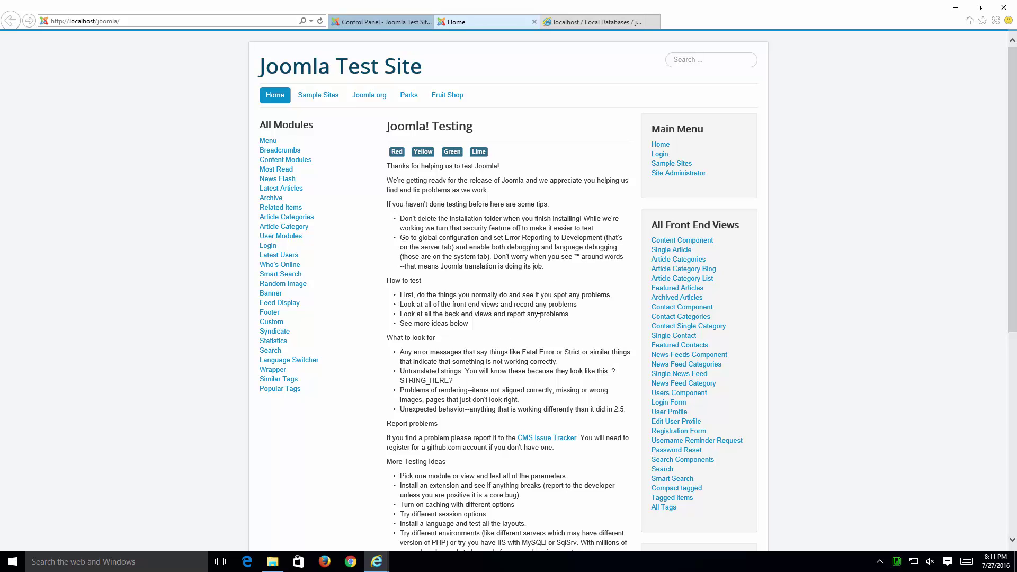
Step: Return to the administrator Control Panel tab and scroll through it
click(382, 22)
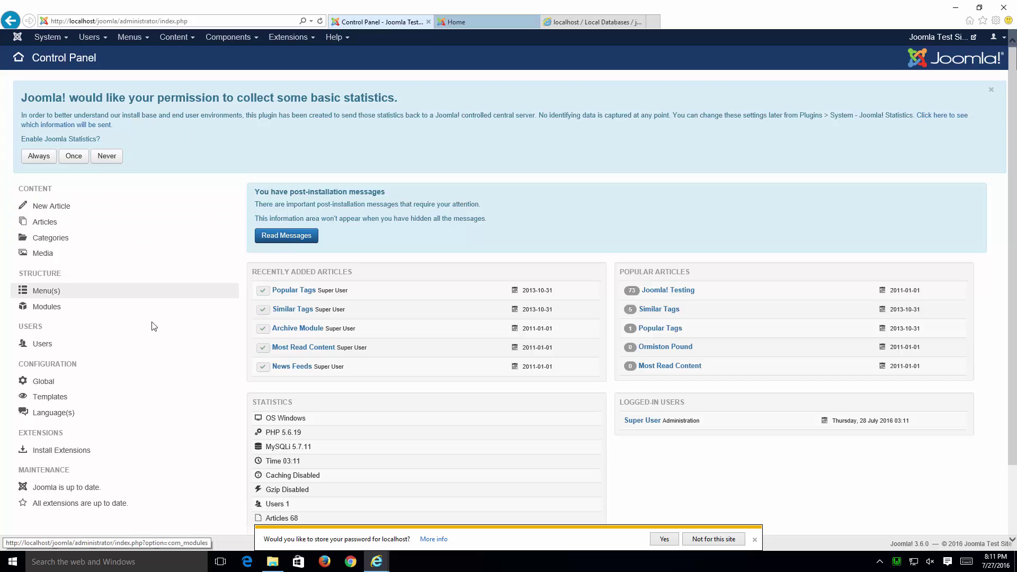
scroll(159, 345, down, 2)
scroll(160, 348, up, 2)
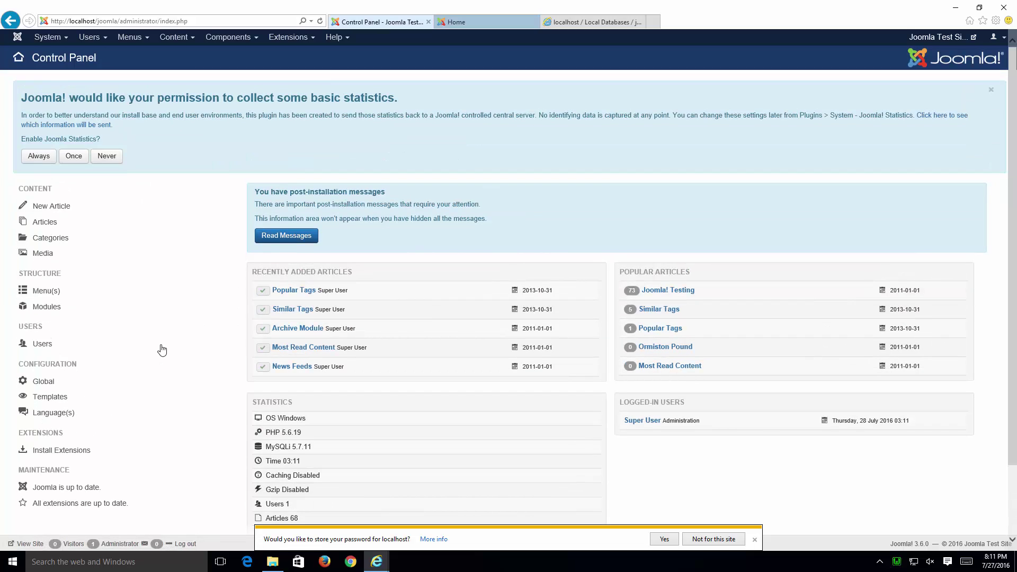